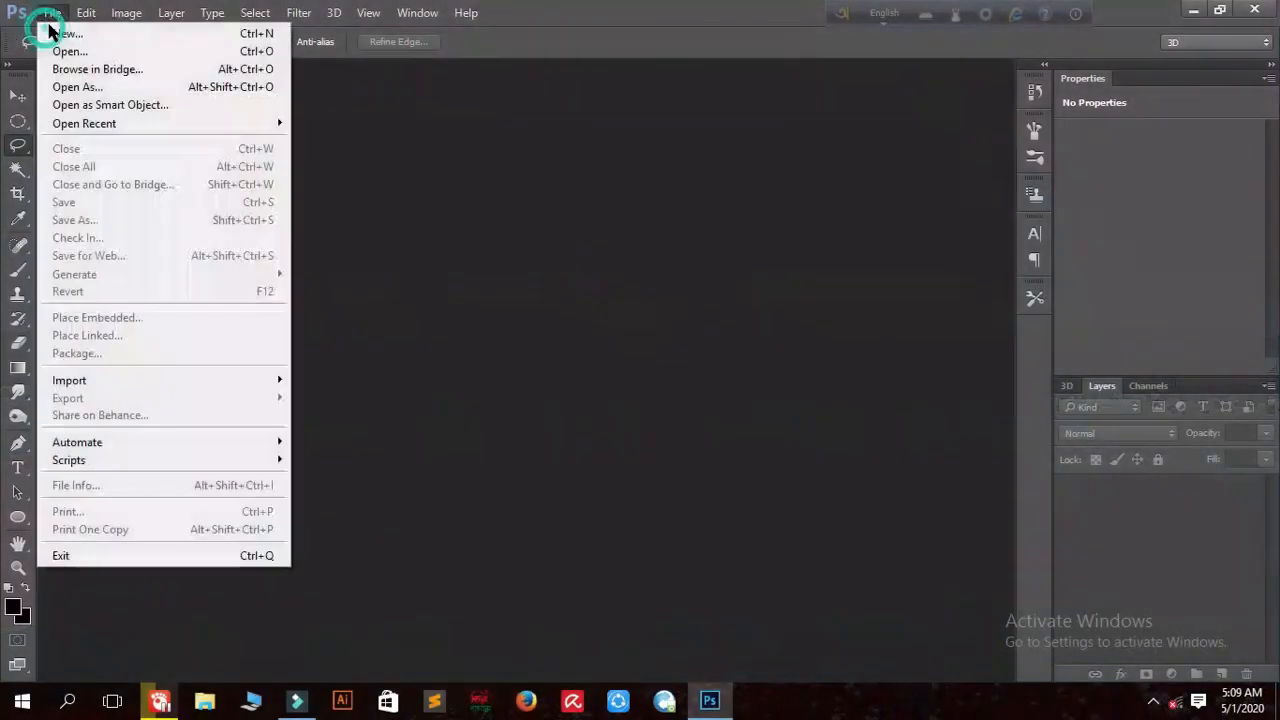
- Create a new RGB document 1280 pixels wide and 670 pixels high at 1900 pixels/inch
click(298, 225)
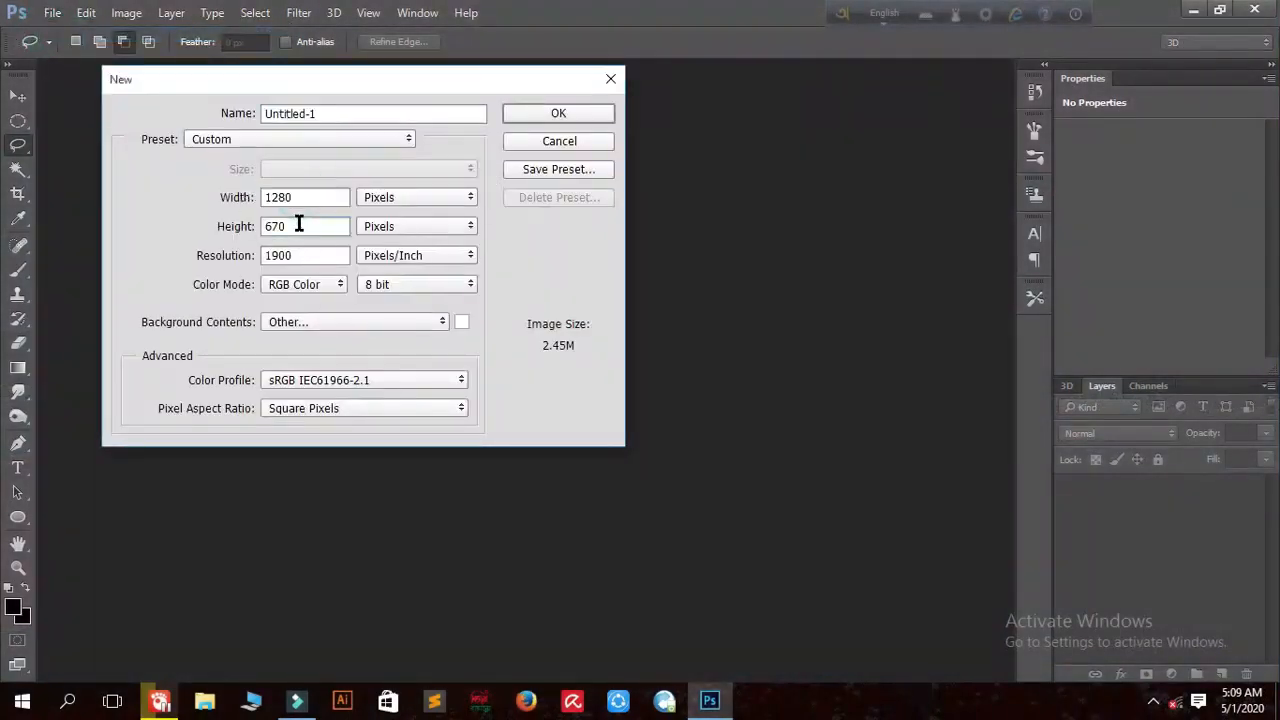
key(Tab)
click(575, 117)
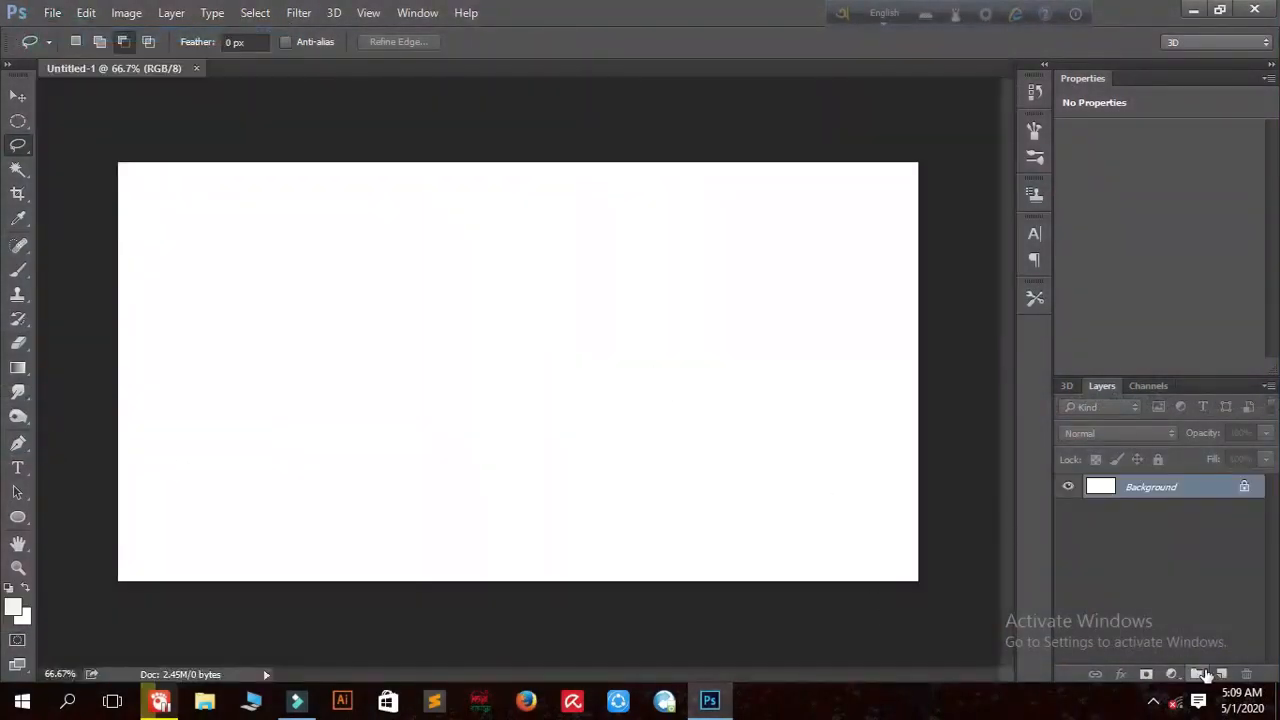
- Add a new layer and lasso a jagged terrain silhouette along the canvas's lower edge, rising toward its right side
click(1212, 674)
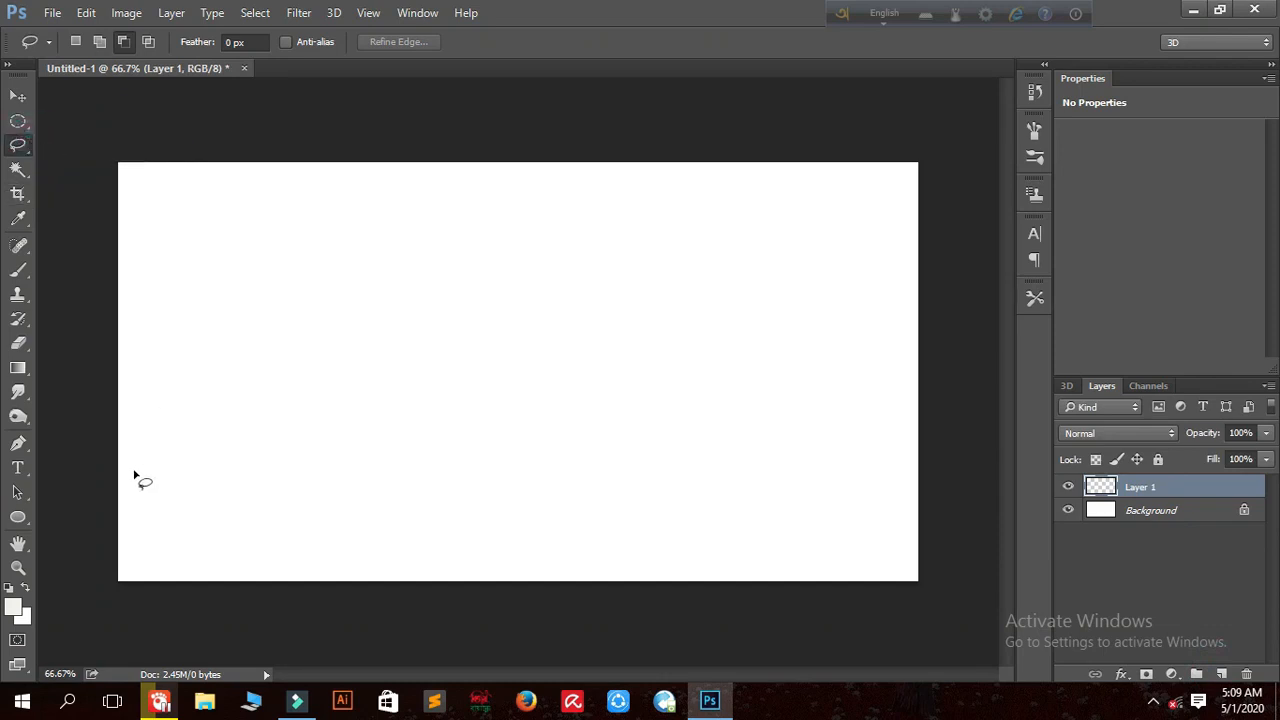
drag(117, 509, 216, 511)
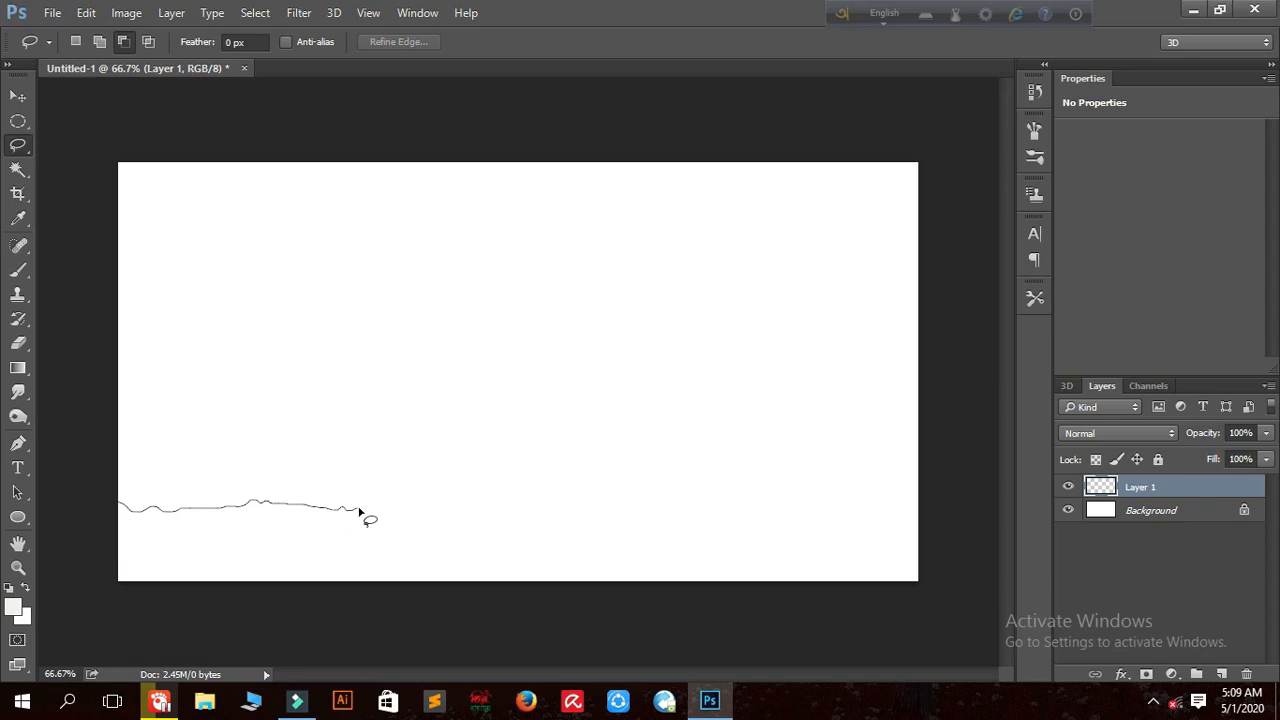
mouse_move(529, 504)
mouse_down()
mouse_move(583, 514)
mouse_move(678, 499)
mouse_move(761, 459)
mouse_move(917, 440)
mouse_move(945, 546)
mouse_move(720, 633)
mouse_up()
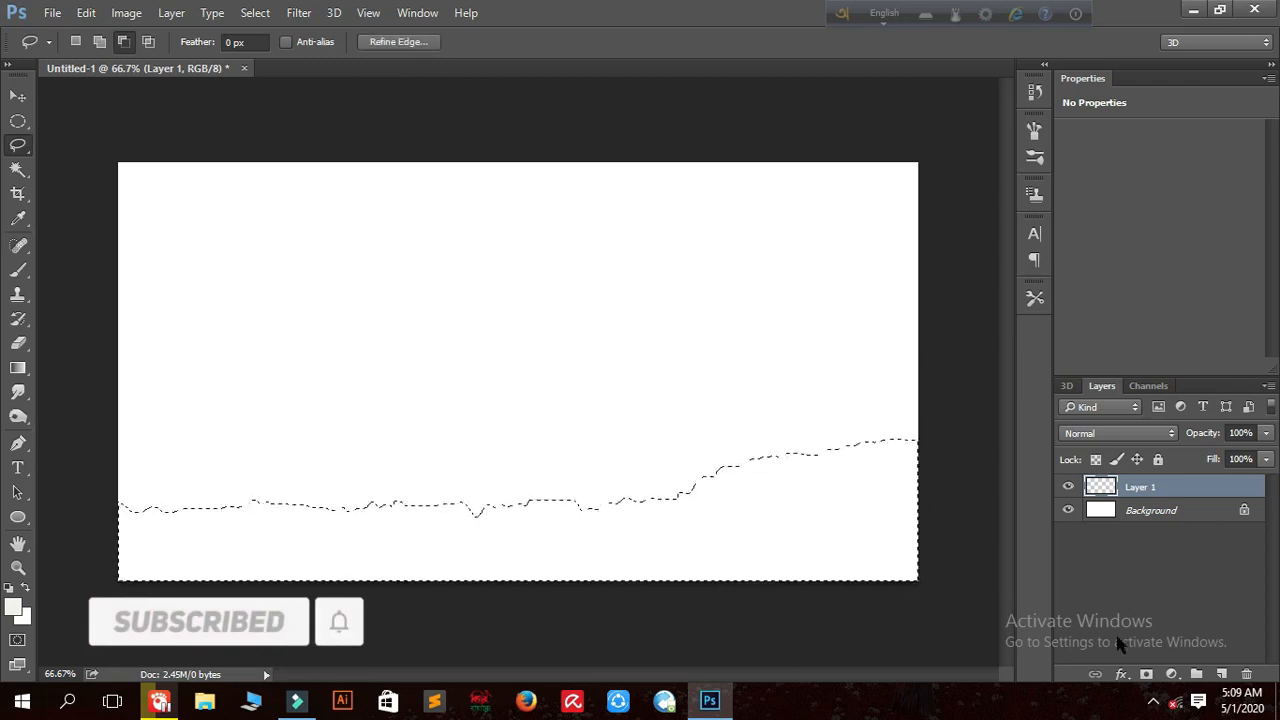
- Fill the terrain selection with a Solid Color fill layer in dark slate blue #222e3f
click(1172, 674)
click(1168, 329)
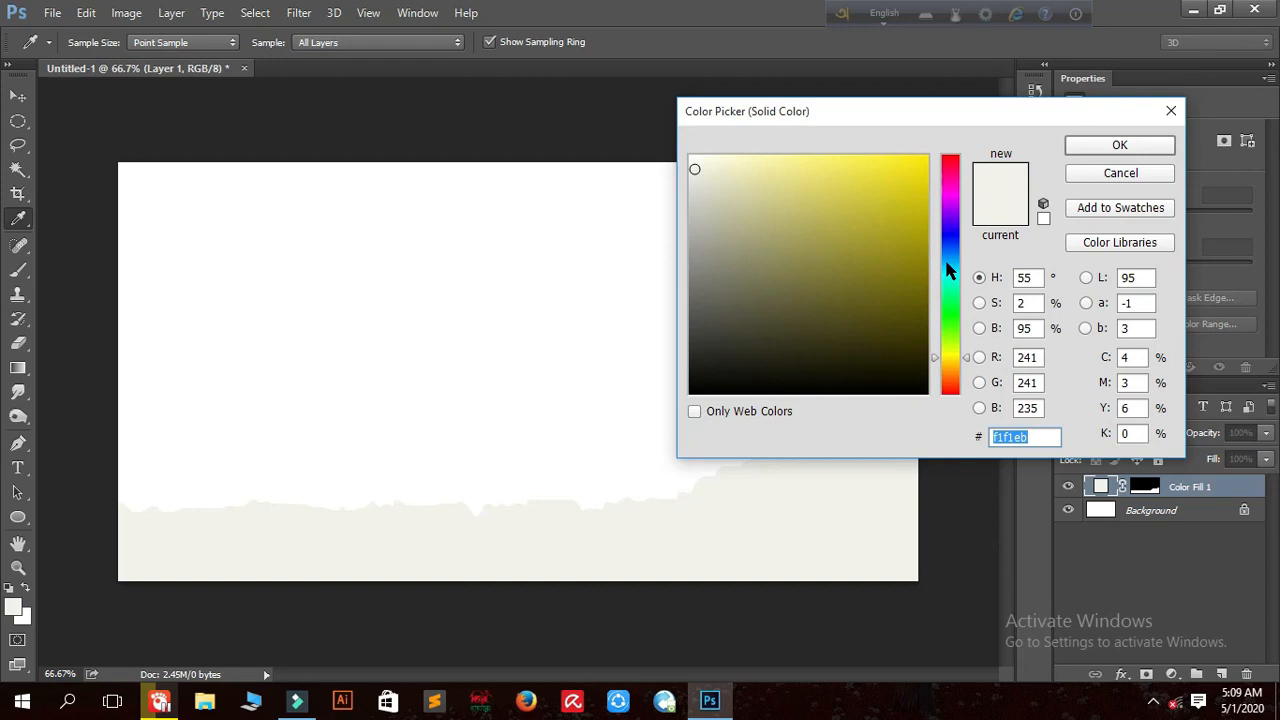
drag(948, 268, 949, 251)
click(806, 329)
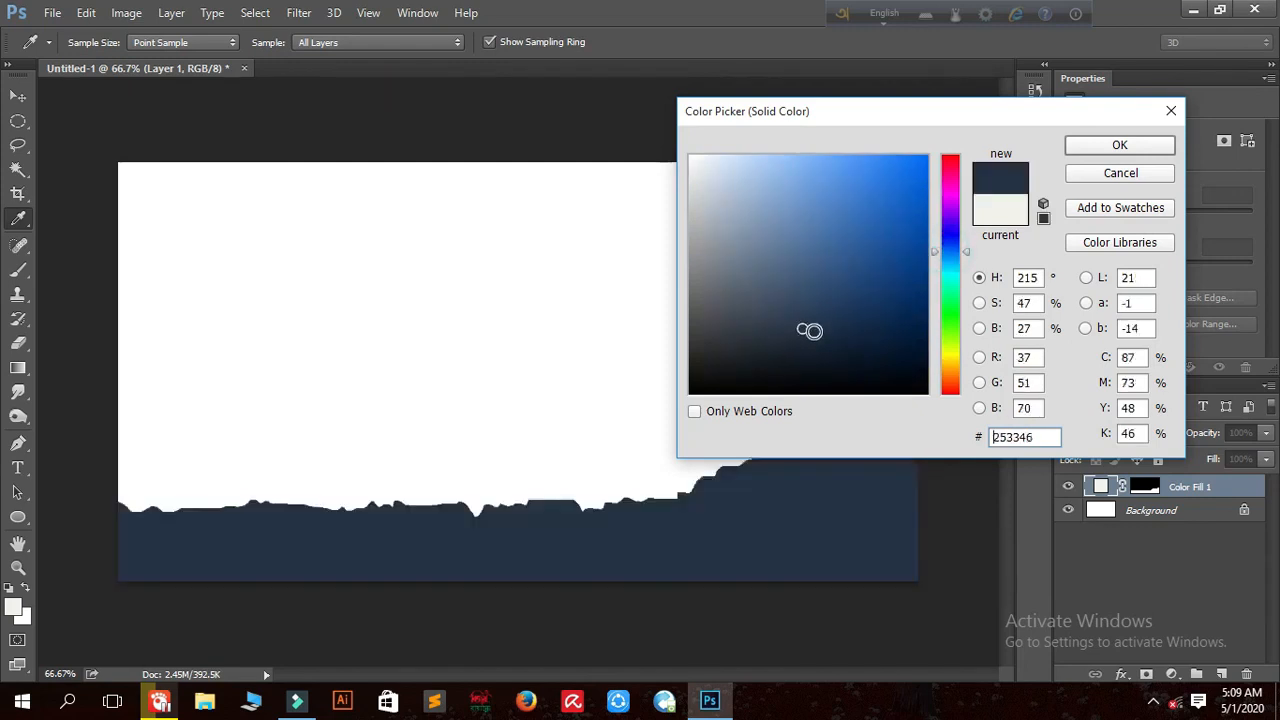
mouse_move(806, 329)
mouse_down()
mouse_move(818, 322)
mouse_move(797, 334)
mouse_up()
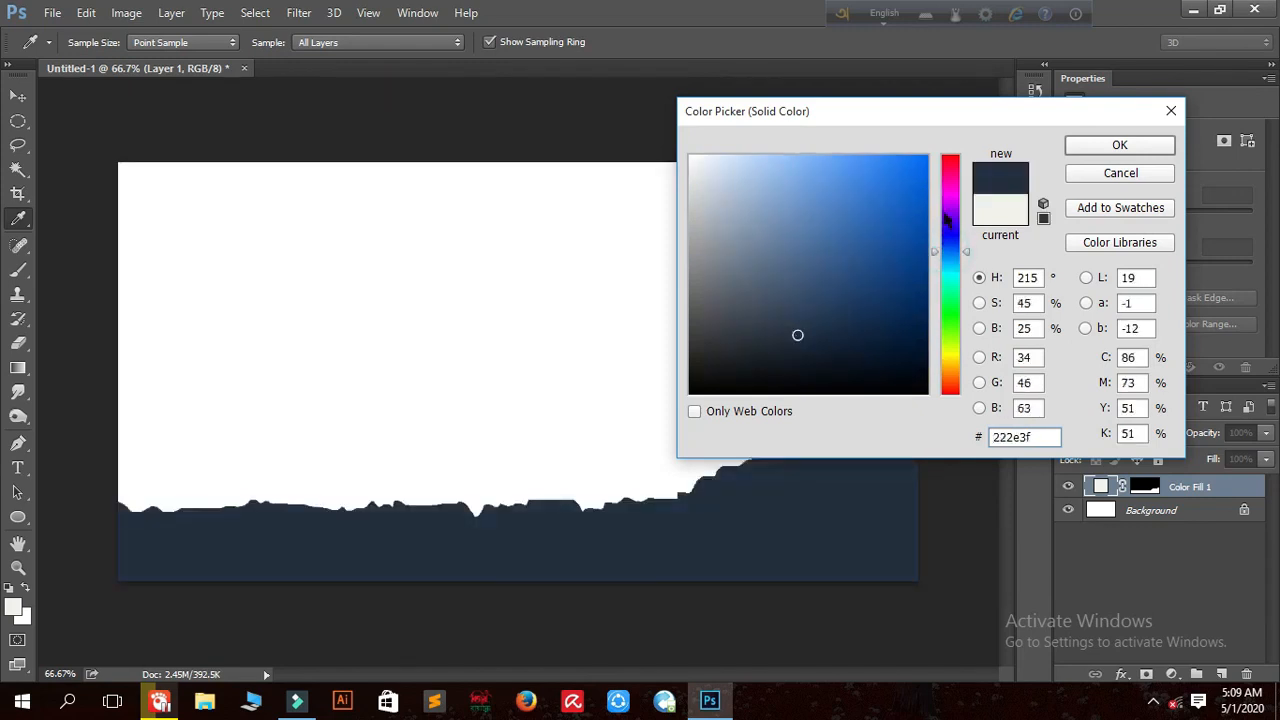
click(1120, 145)
- Add a new layer and lasso a lower uneven foreground strip across the full width of the dark terrain
click(1220, 676)
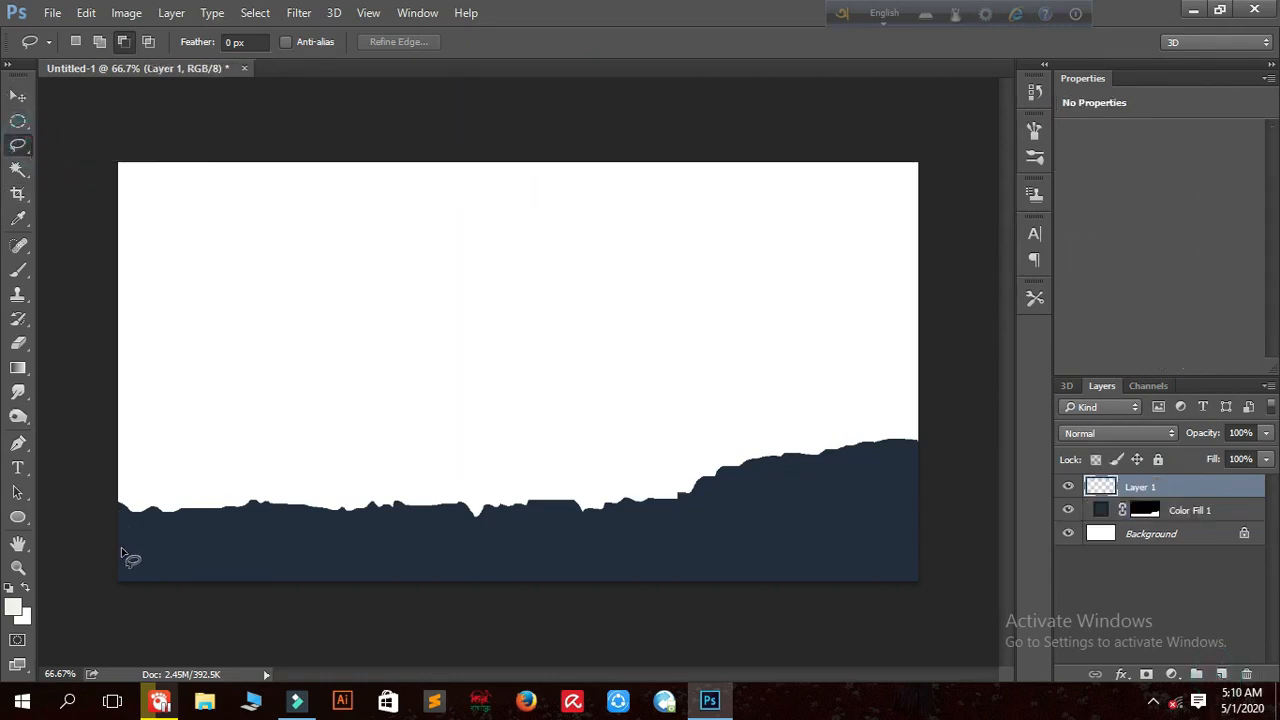
drag(116, 547, 249, 559)
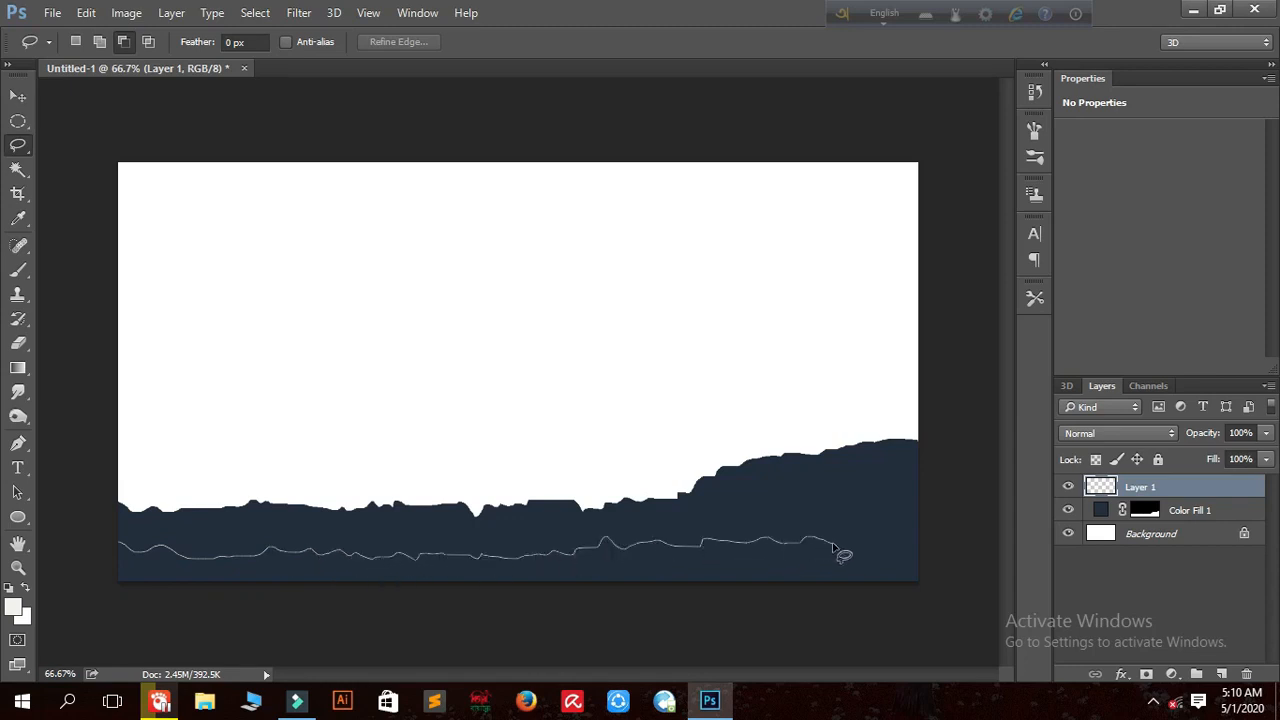
mouse_move(936, 598)
mouse_down()
mouse_move(508, 626)
mouse_move(67, 633)
mouse_up()
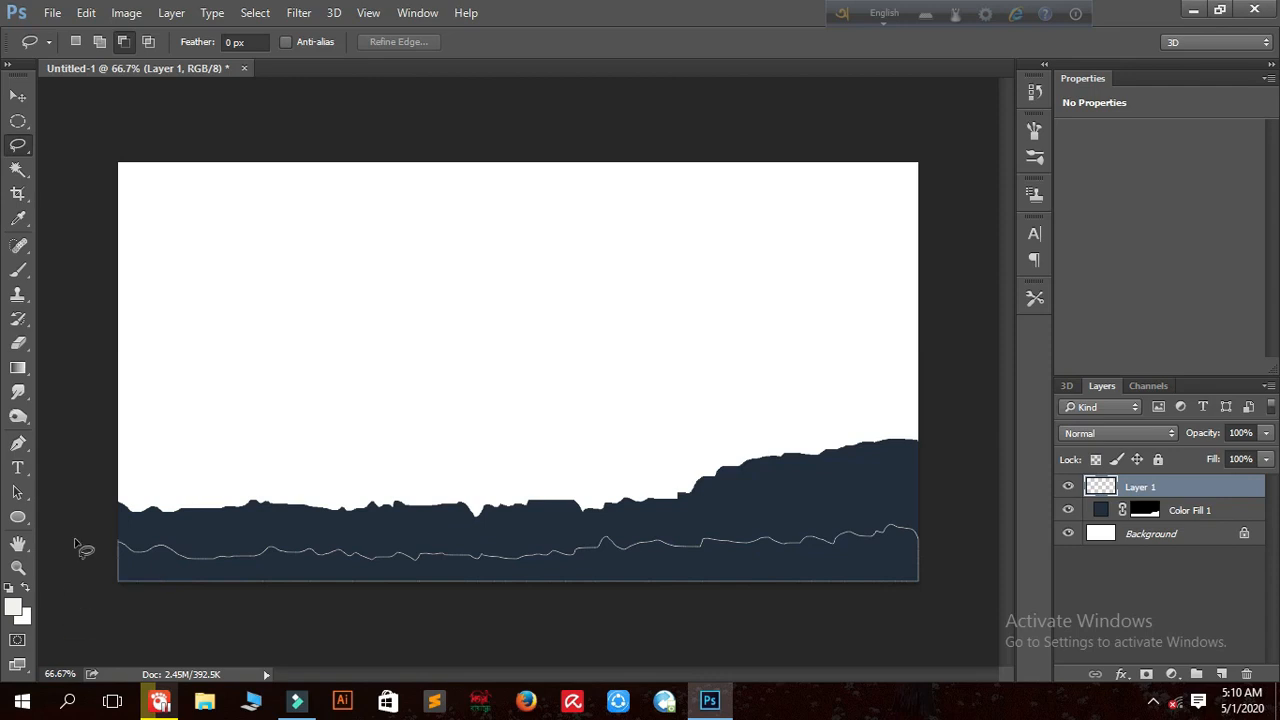
drag(84, 563, 84, 563)
- Fill the foreground strip selection with a near-black Solid Color fill layer
click(1172, 674)
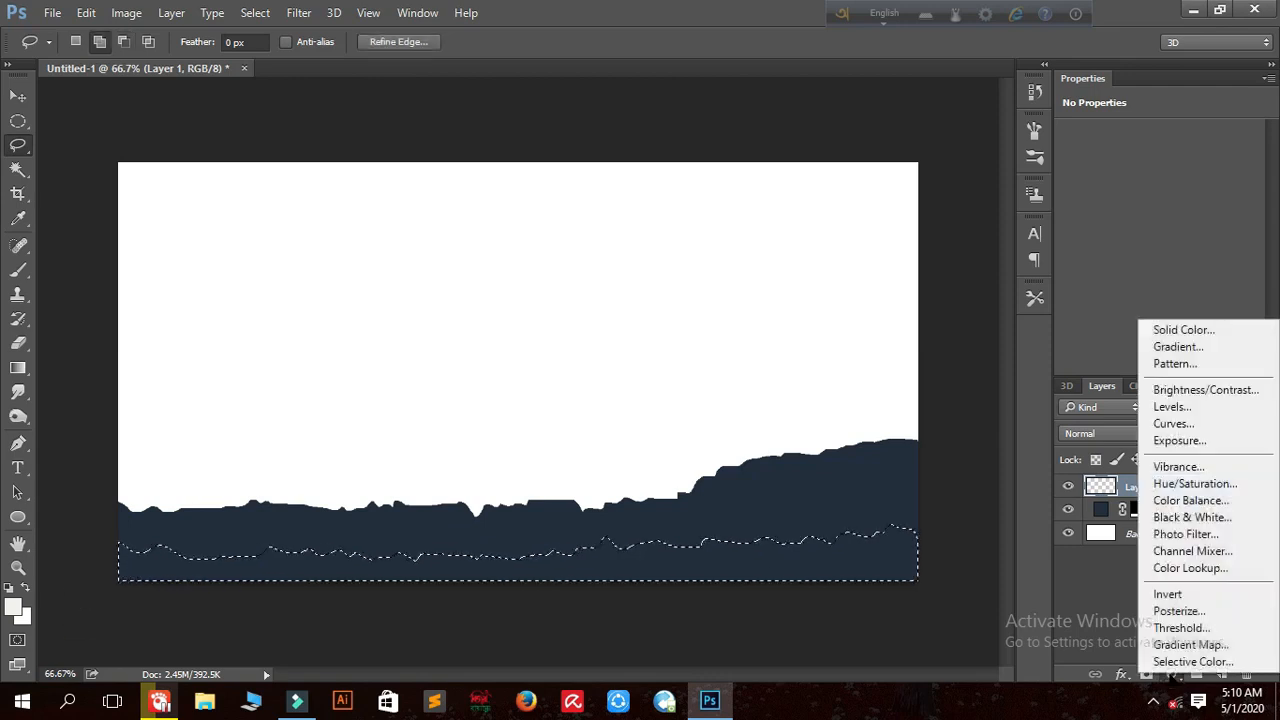
click(1160, 328)
click(951, 246)
click(900, 389)
click(1120, 145)
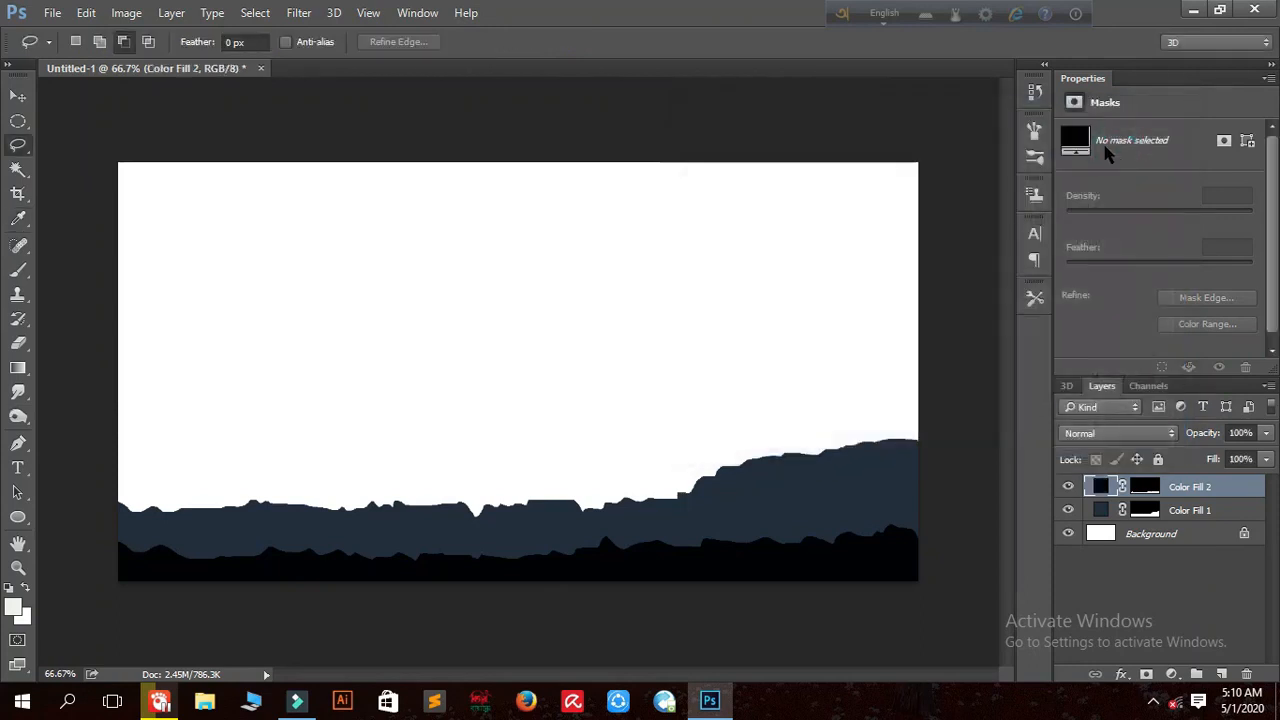
- Add a new layer and select a thin horizontal band across the middle of the canvas with the Polygonal Lasso
click(1222, 674)
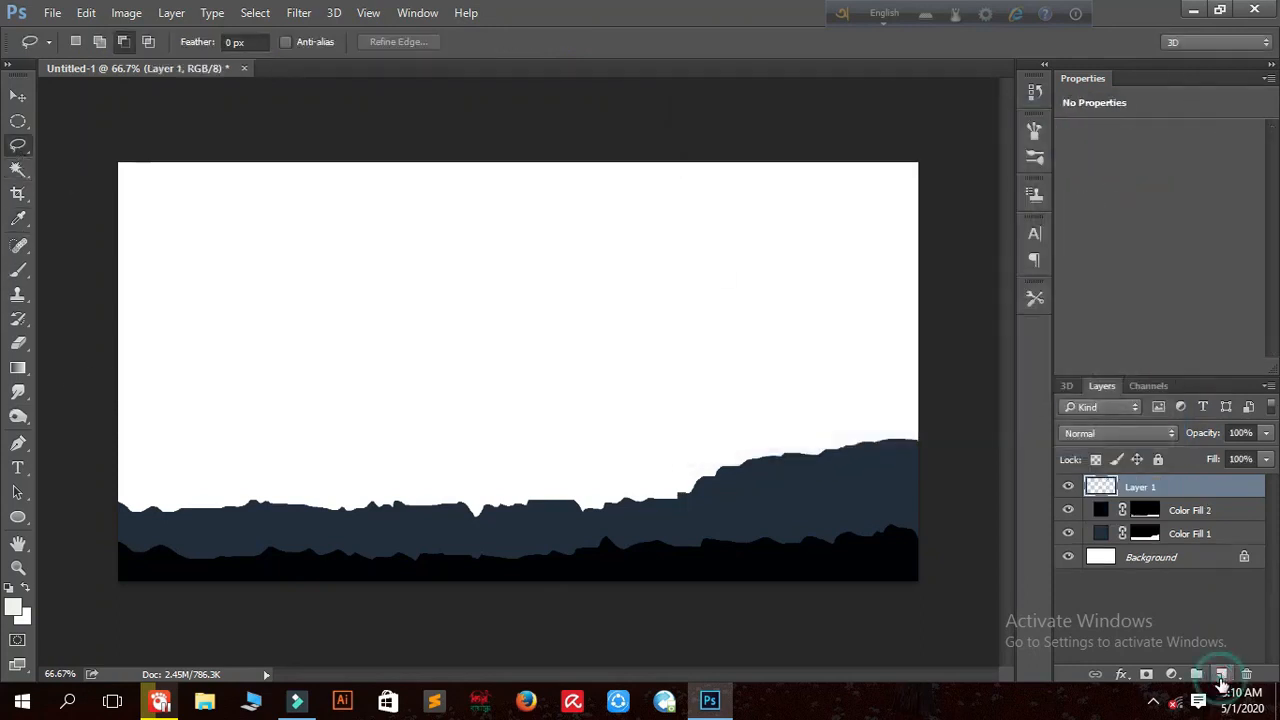
right_click(20, 148)
click(100, 160)
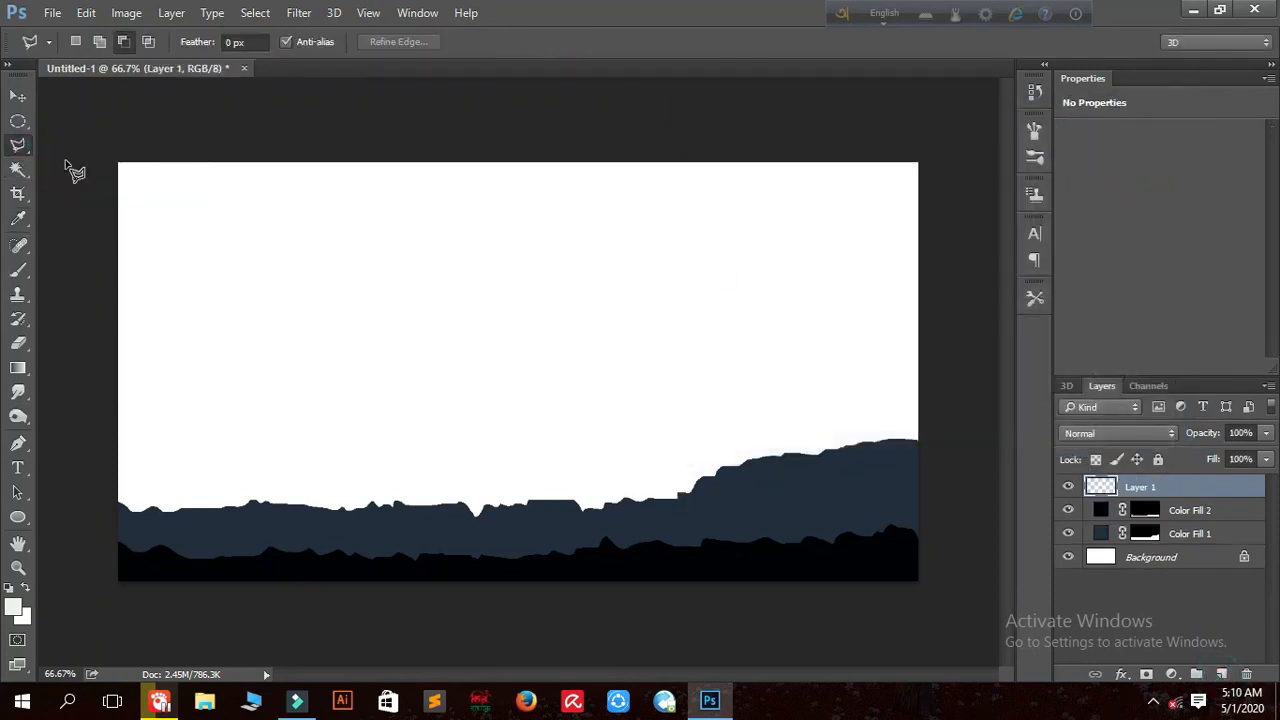
click(110, 361)
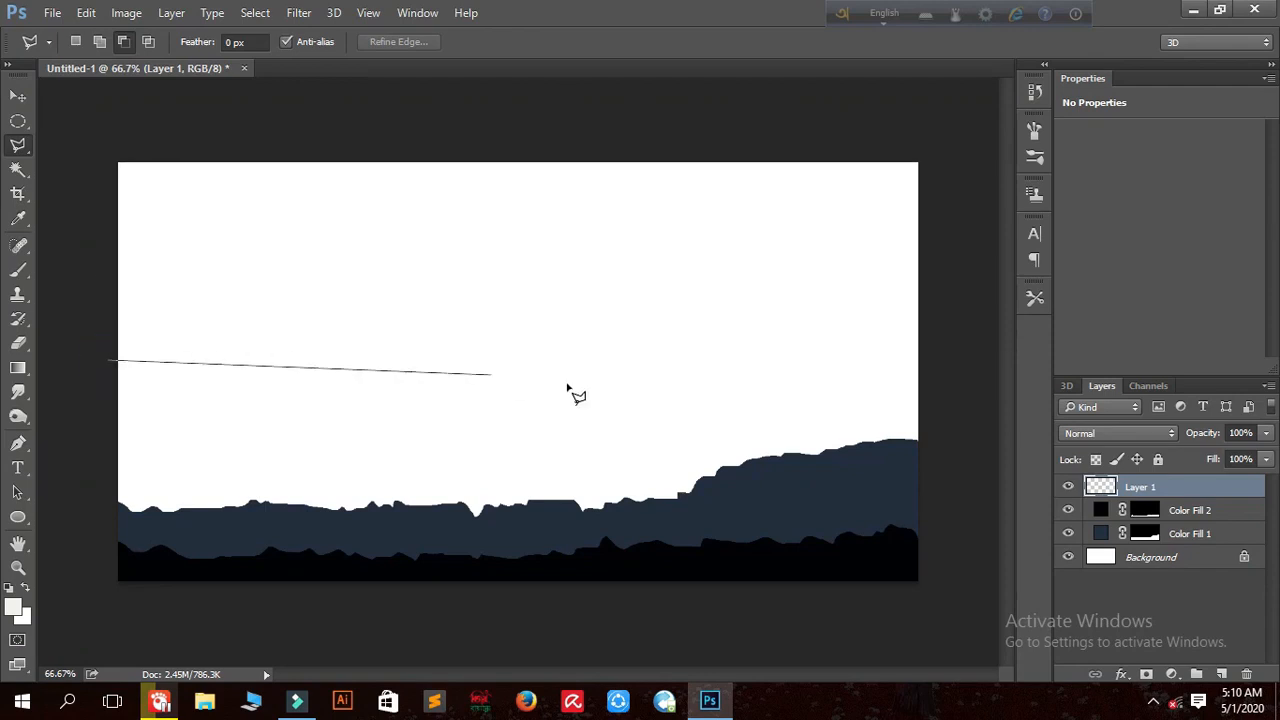
click(927, 362)
click(927, 343)
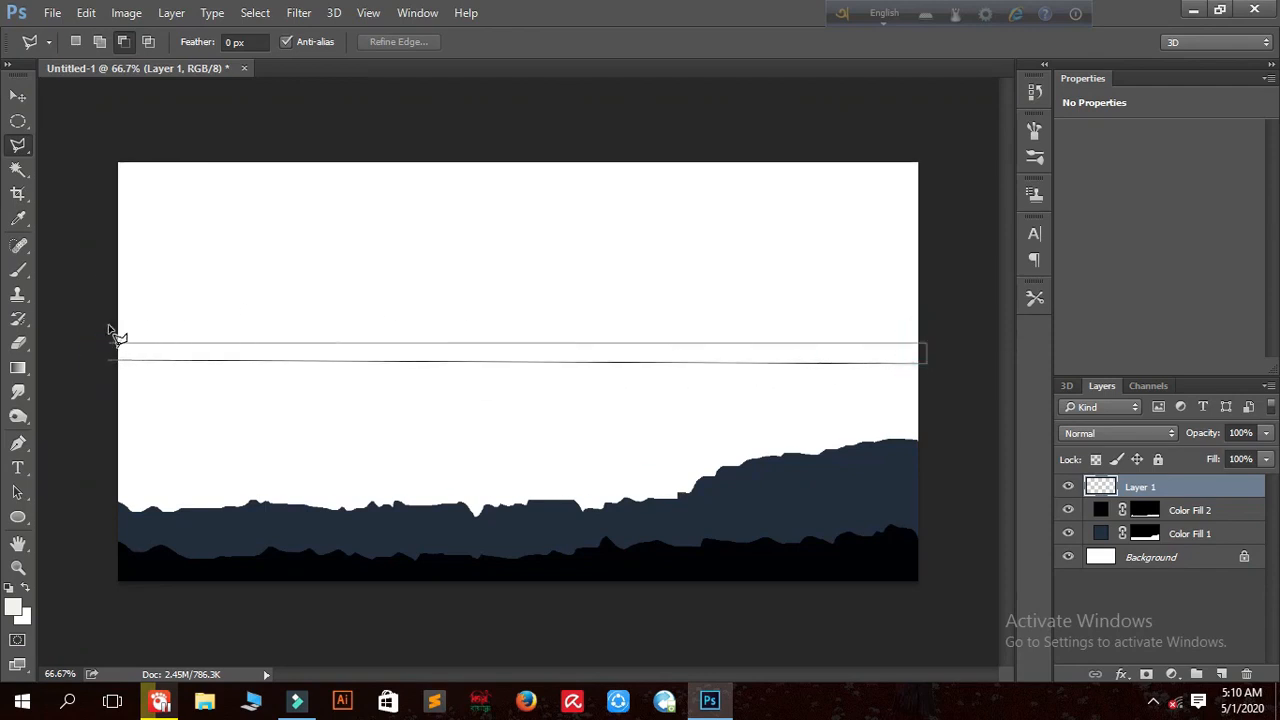
click(106, 357)
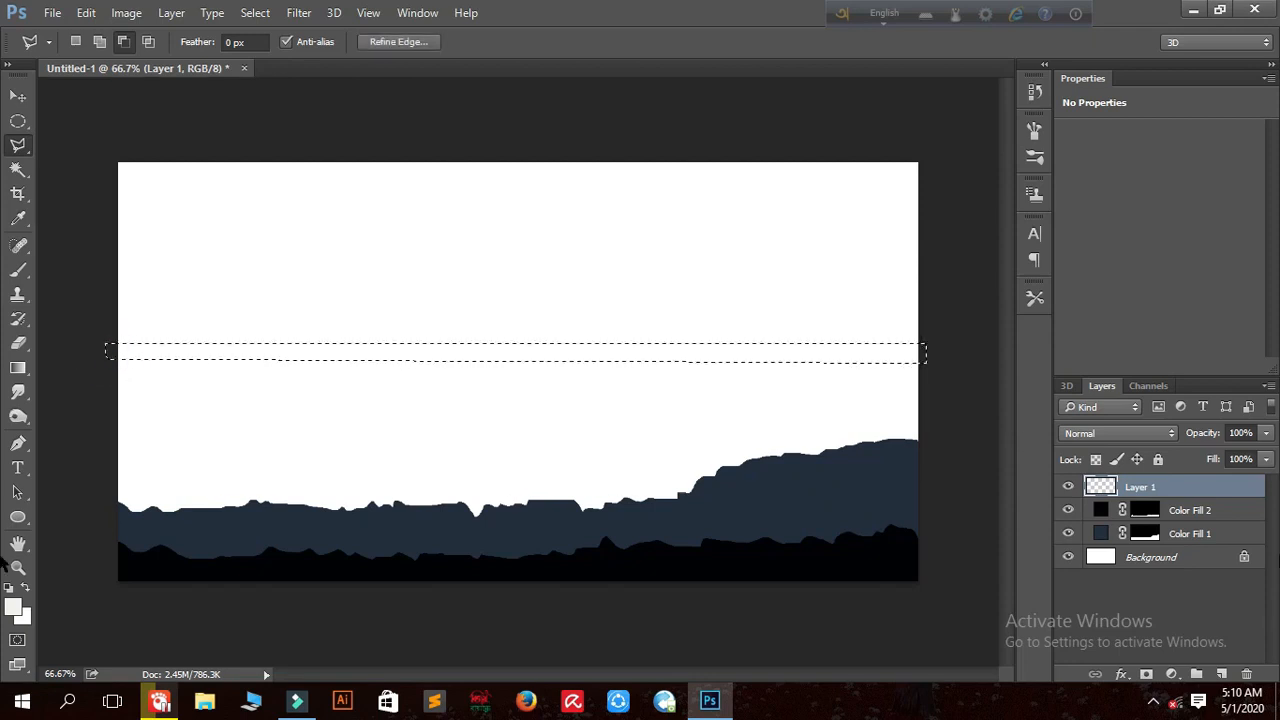
- Fill the horizontal band selection with a dark navy Solid Color fill layer
click(1172, 673)
click(1160, 324)
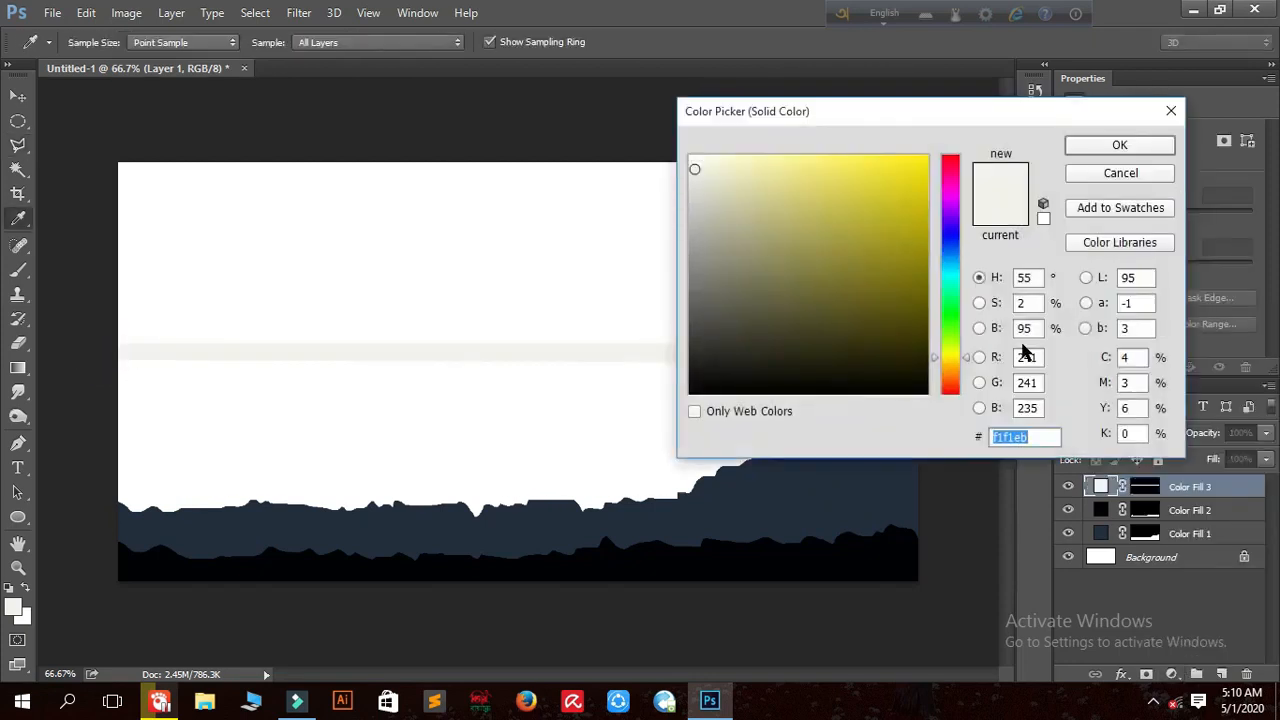
drag(848, 377, 797, 375)
drag(945, 357, 945, 246)
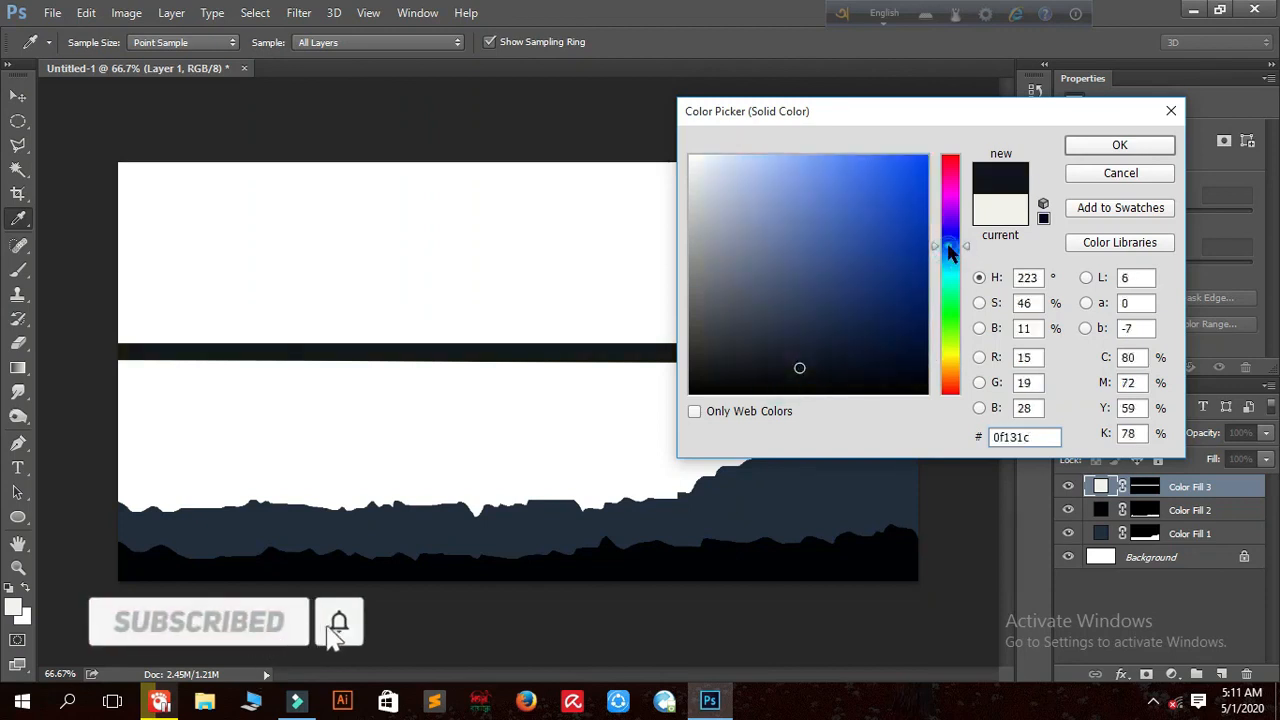
click(815, 346)
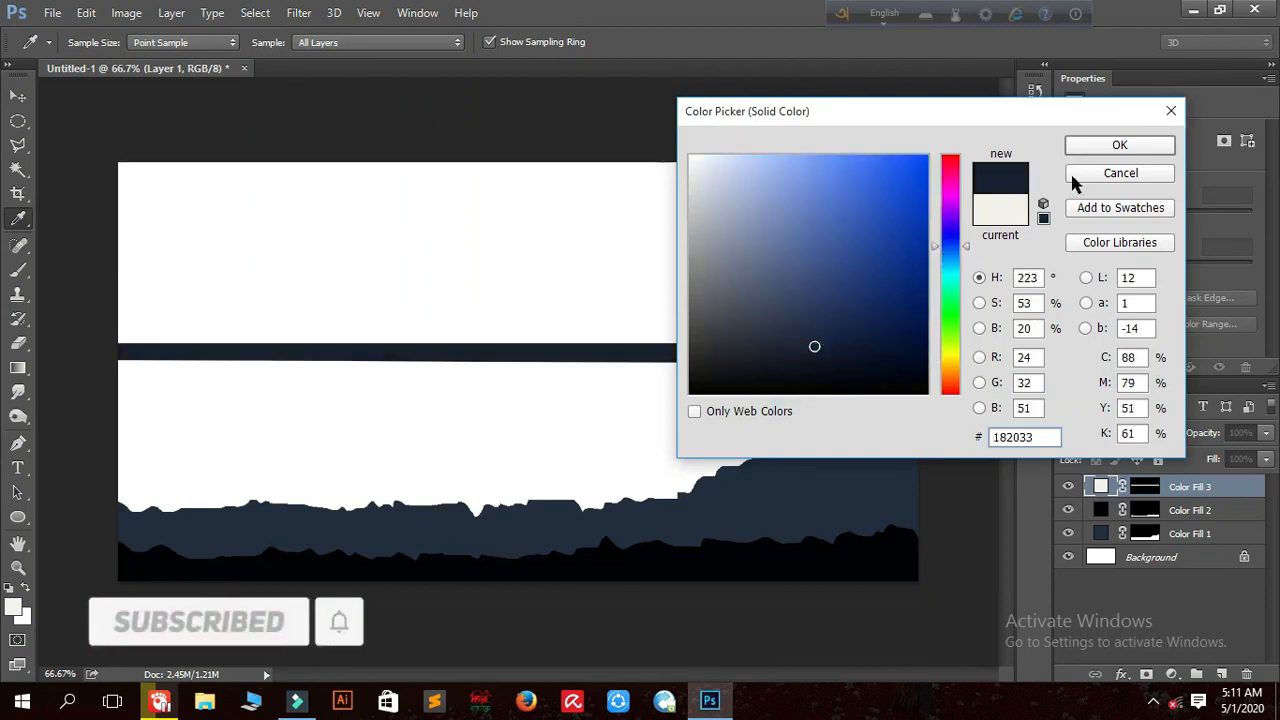
click(818, 338)
click(1112, 146)
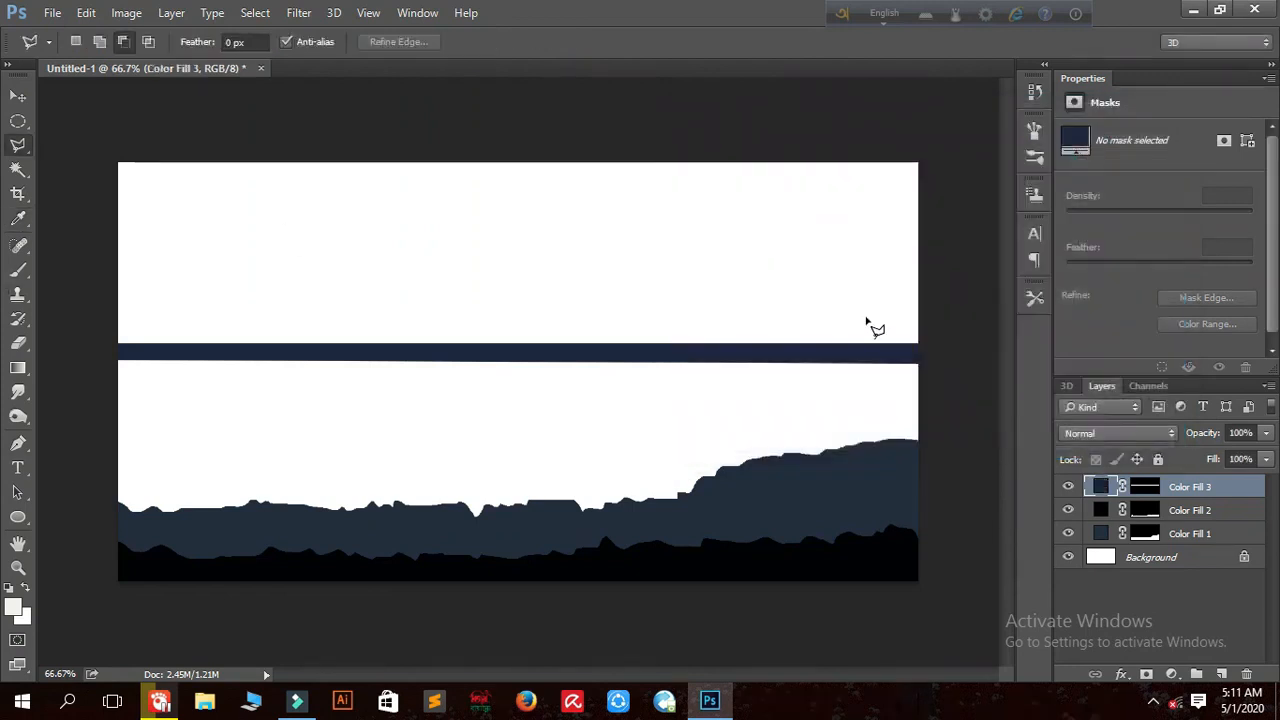
- Add a new layer and lasso a jagged distant treeline freehand, rising above the navy band and closing along it
click(1221, 674)
click(22, 143)
click(52, 146)
drag(112, 296, 123, 313)
drag(247, 313, 321, 310)
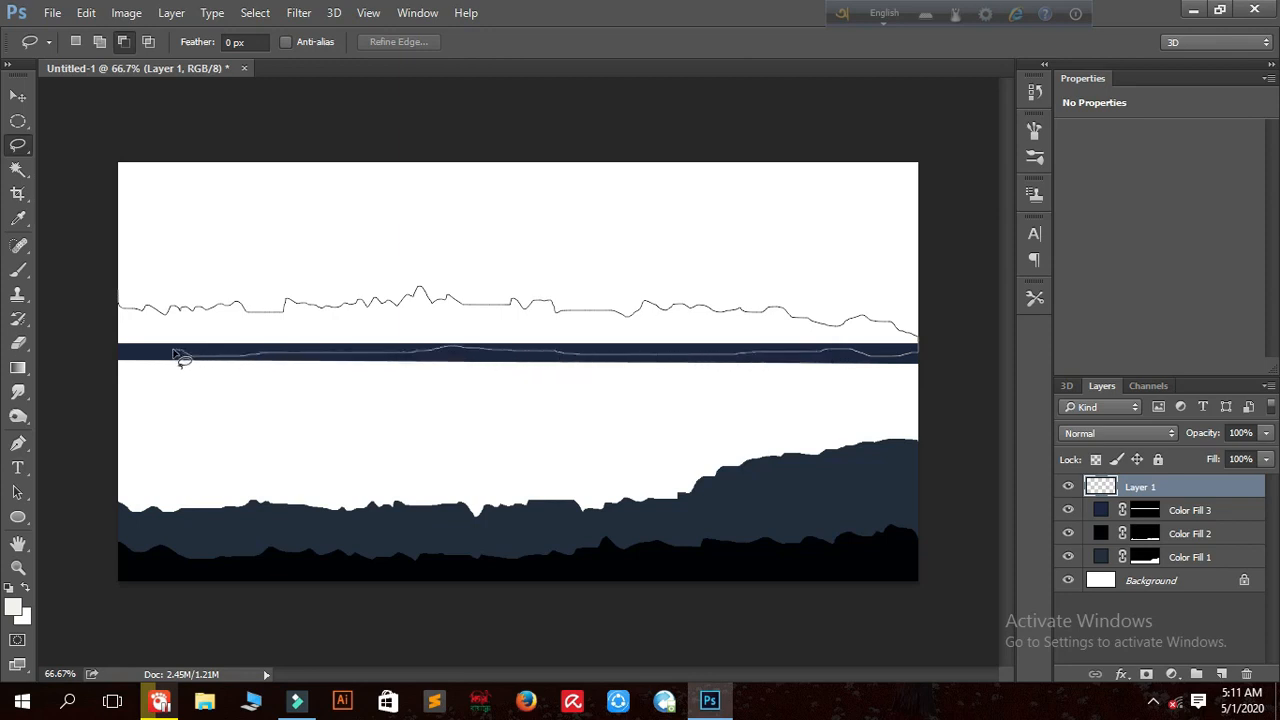
drag(112, 358, 106, 357)
- Fill the distant treeline selection with a Solid Color fill layer in dark navy #131b2b
click(1172, 674)
click(1180, 327)
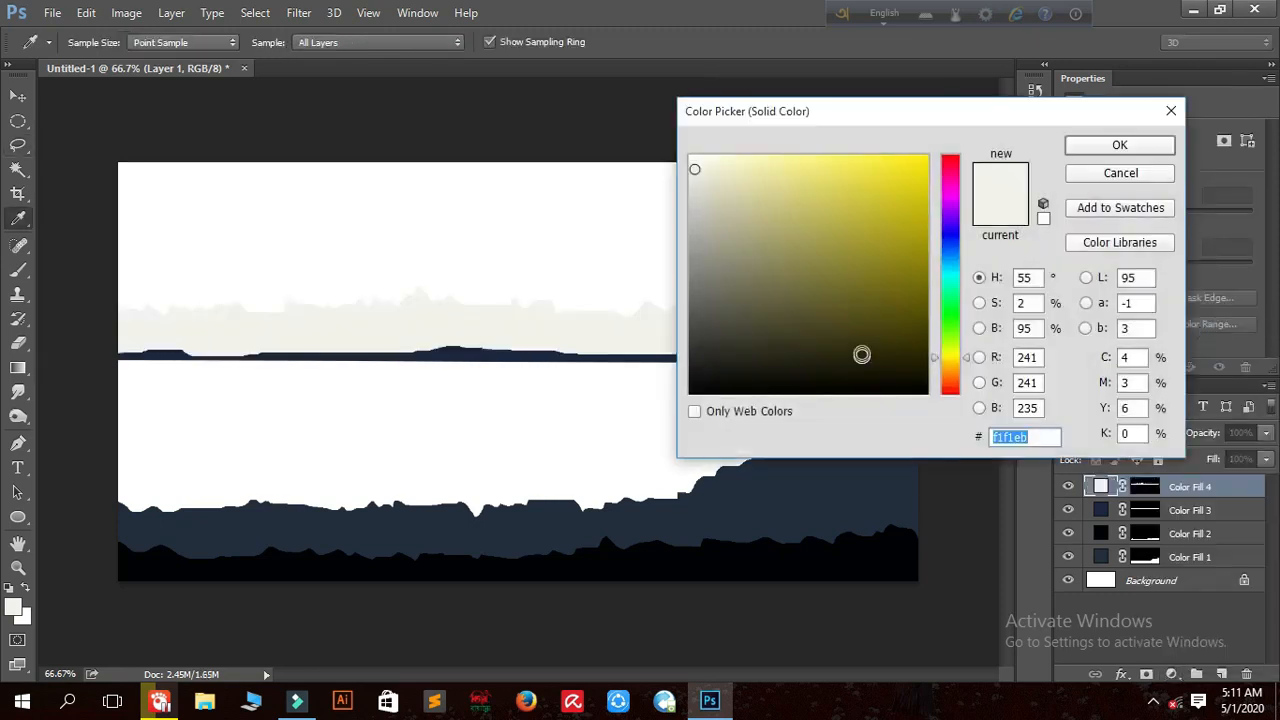
click(950, 249)
drag(829, 338, 817, 354)
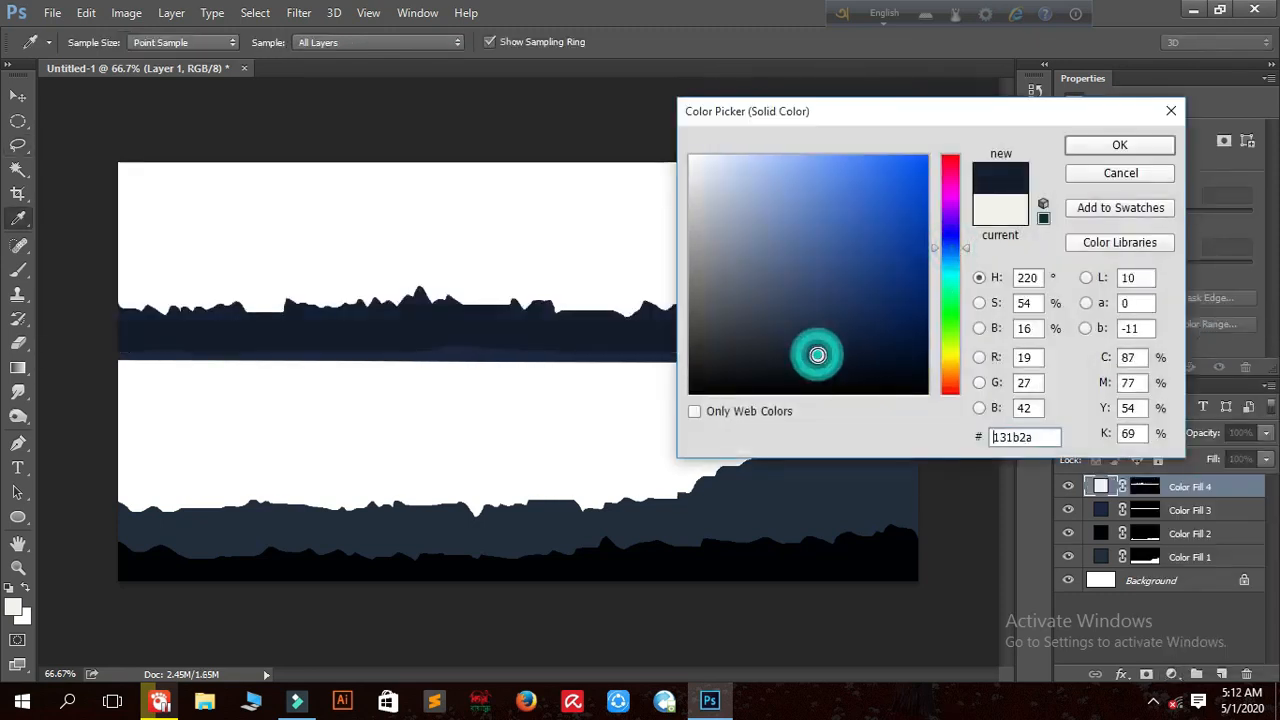
click(809, 340)
click(821, 352)
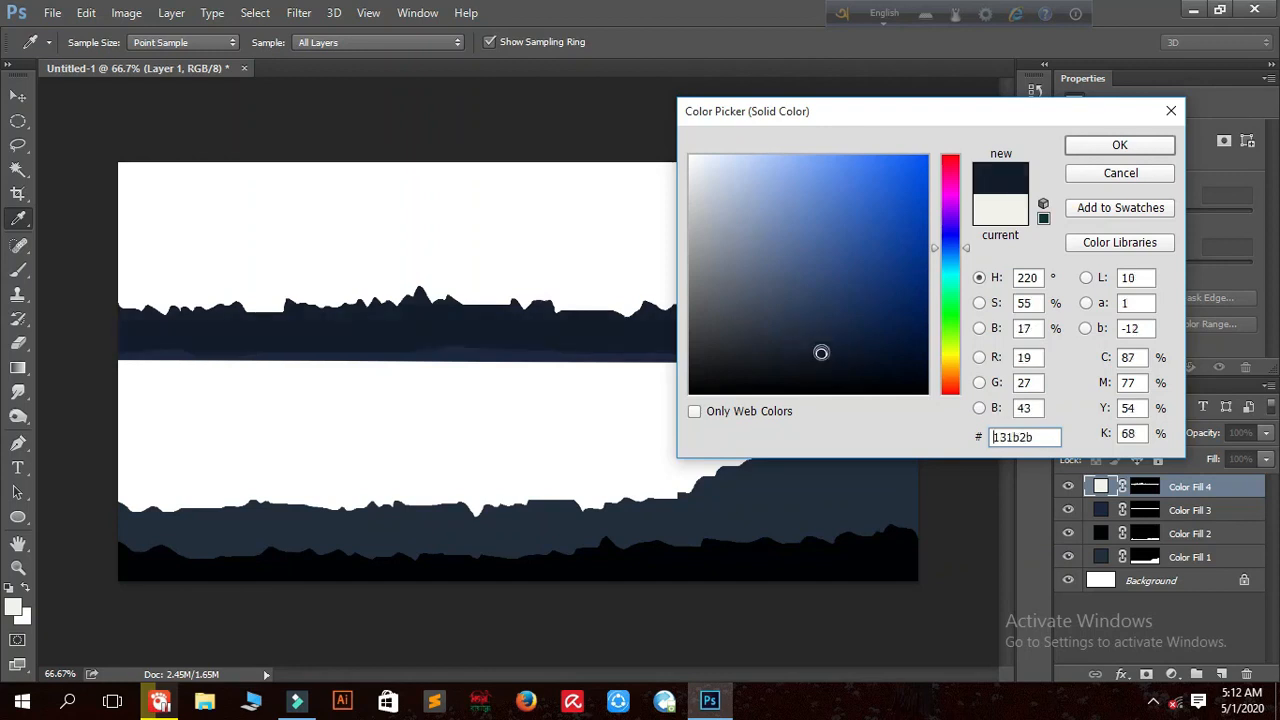
click(1119, 145)
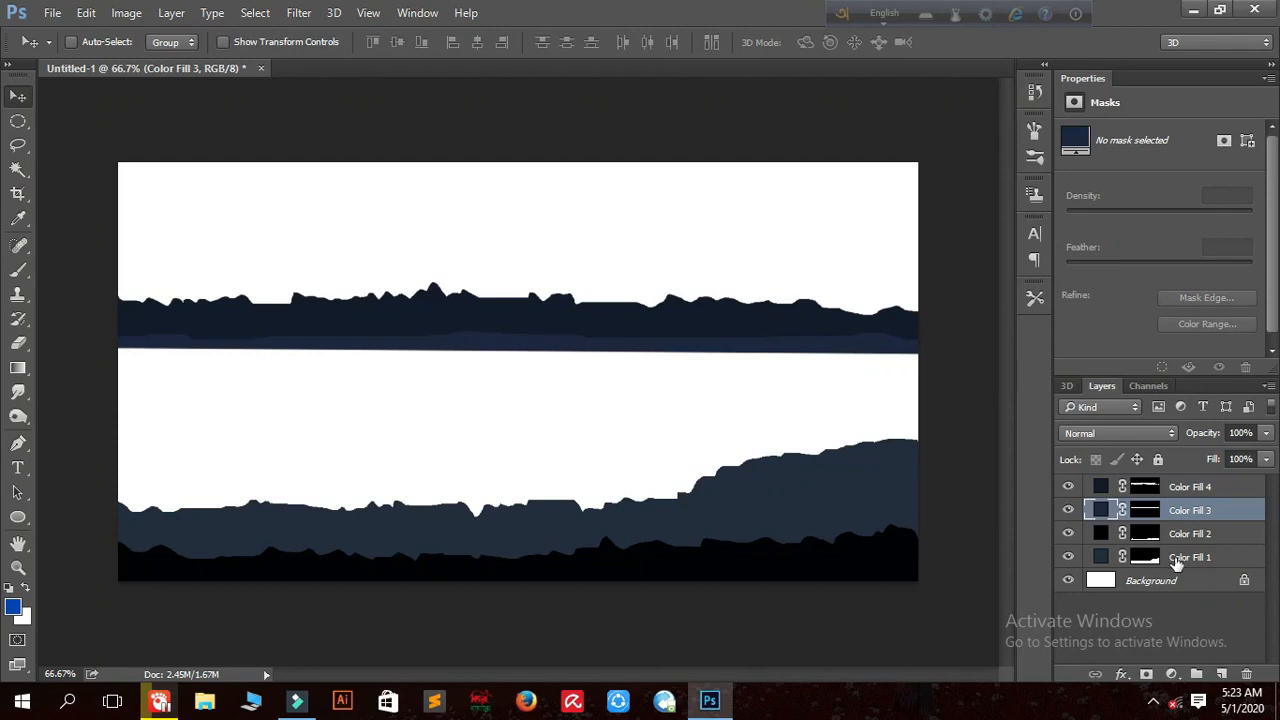
- Turn on transform controls and recolor the Color Fill 1 terrain layer to a more saturated navy blue
click(1176, 558)
click(222, 42)
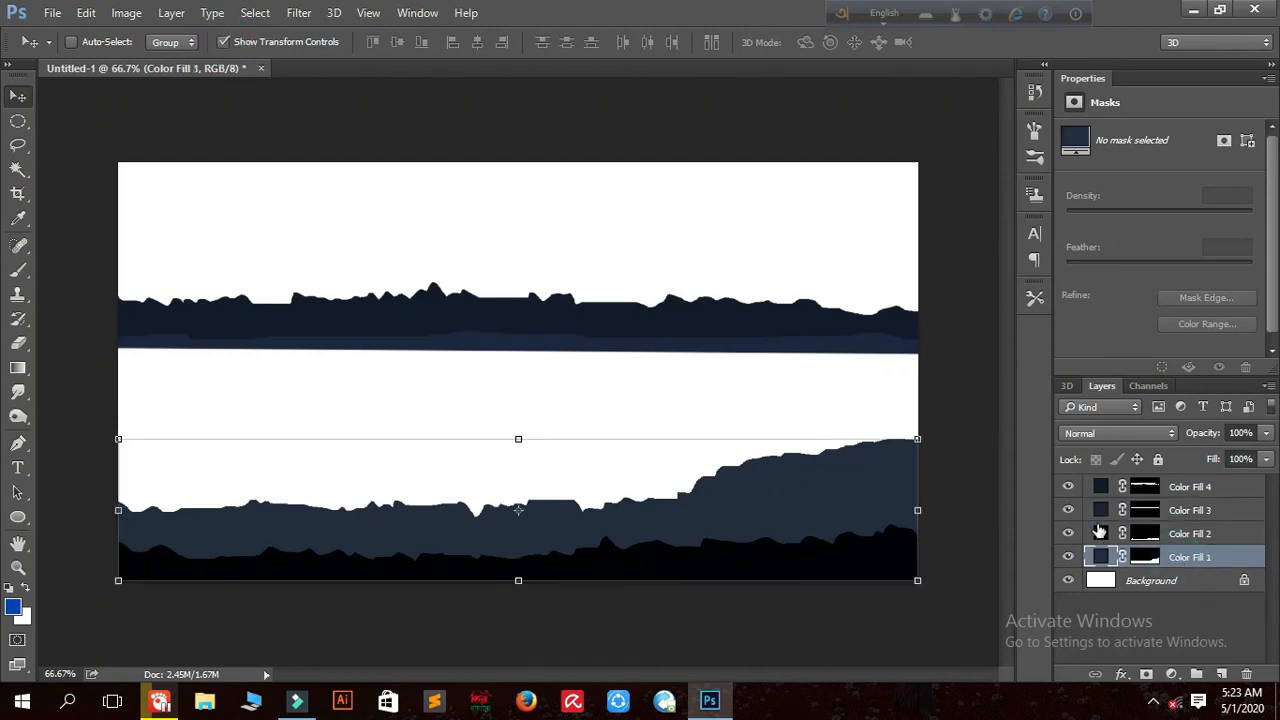
double_click(1100, 557)
drag(841, 308, 877, 316)
click(1120, 145)
- Recolor the Color Fill 2 foreground strip to dark navy #0e1628
click(1172, 535)
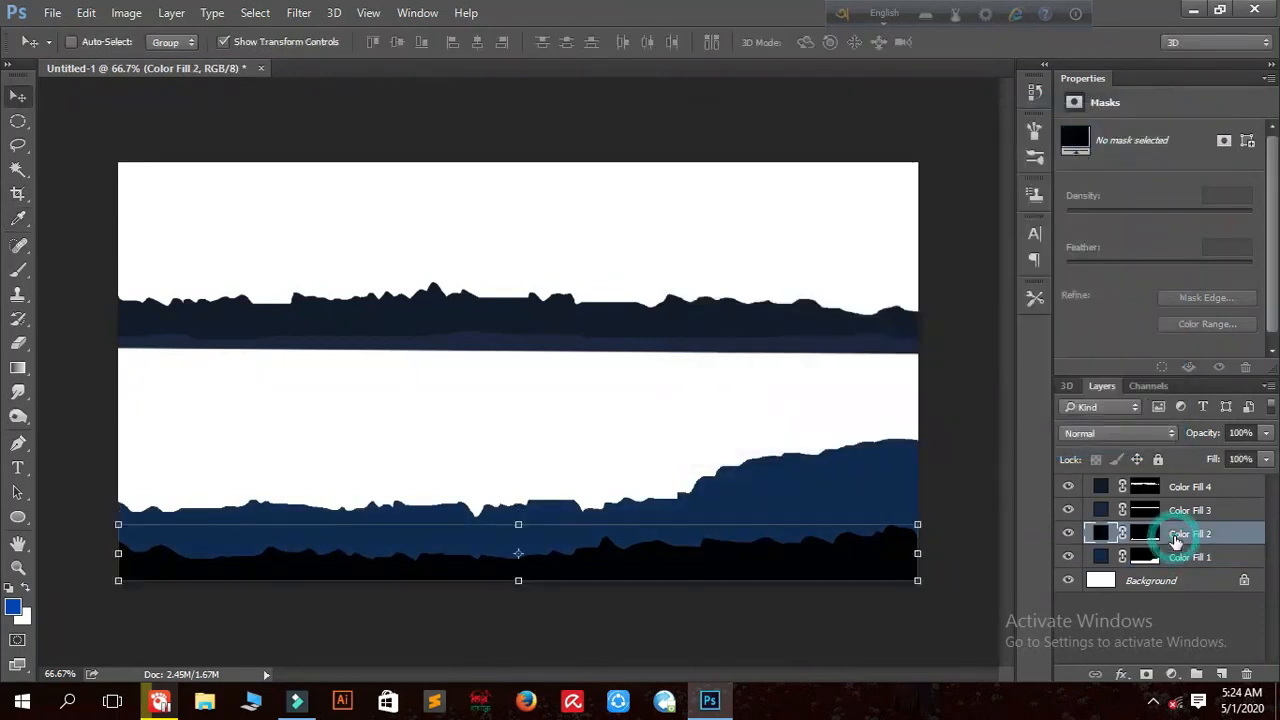
double_click(1100, 533)
drag(859, 366, 840, 360)
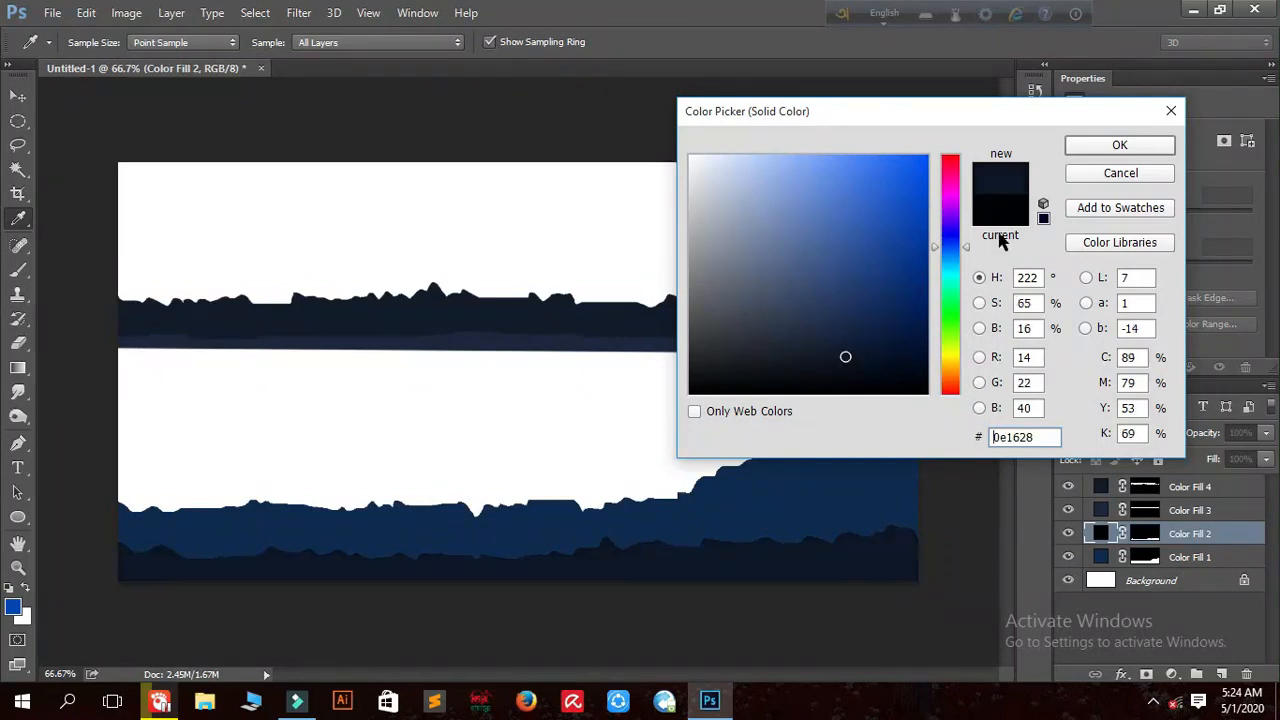
click(1087, 150)
key(v)
- Recolor the Color Fill 3 horizontal band to very dark navy #030a1b
click(1160, 512)
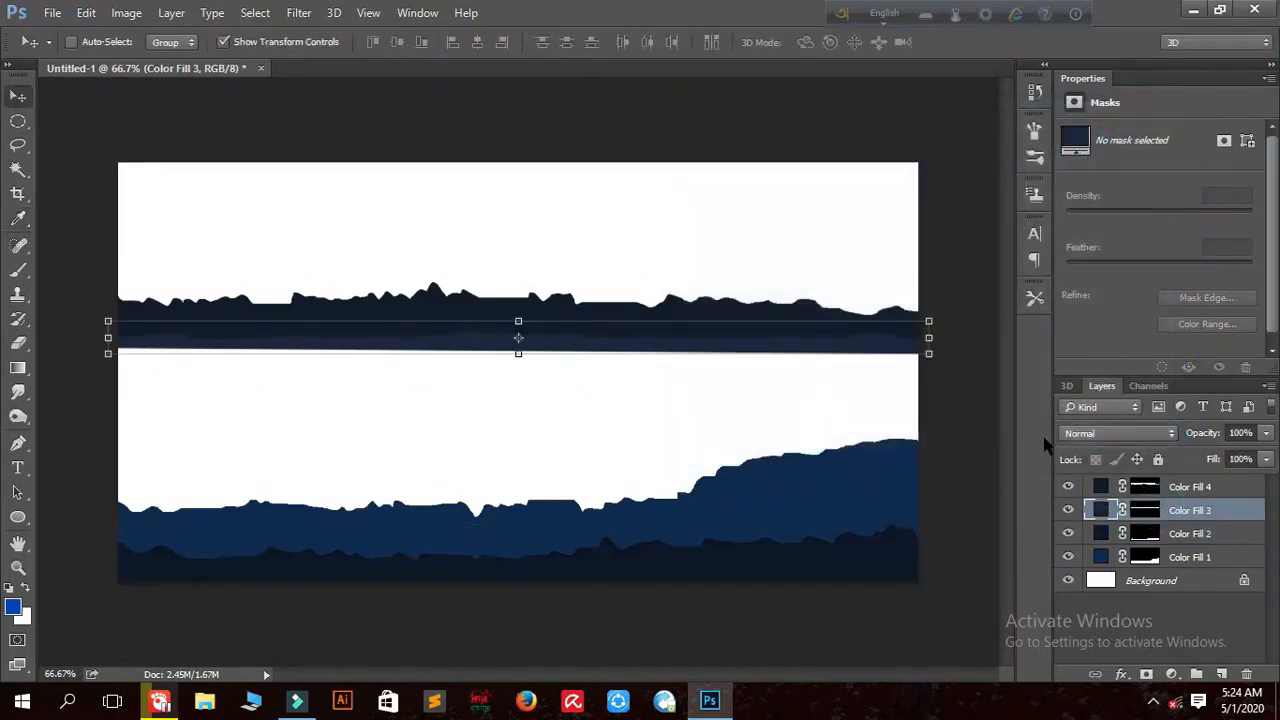
double_click(1103, 510)
mouse_move(844, 328)
mouse_down()
mouse_move(863, 331)
mouse_move(864, 358)
mouse_move(897, 347)
mouse_move(900, 366)
mouse_up()
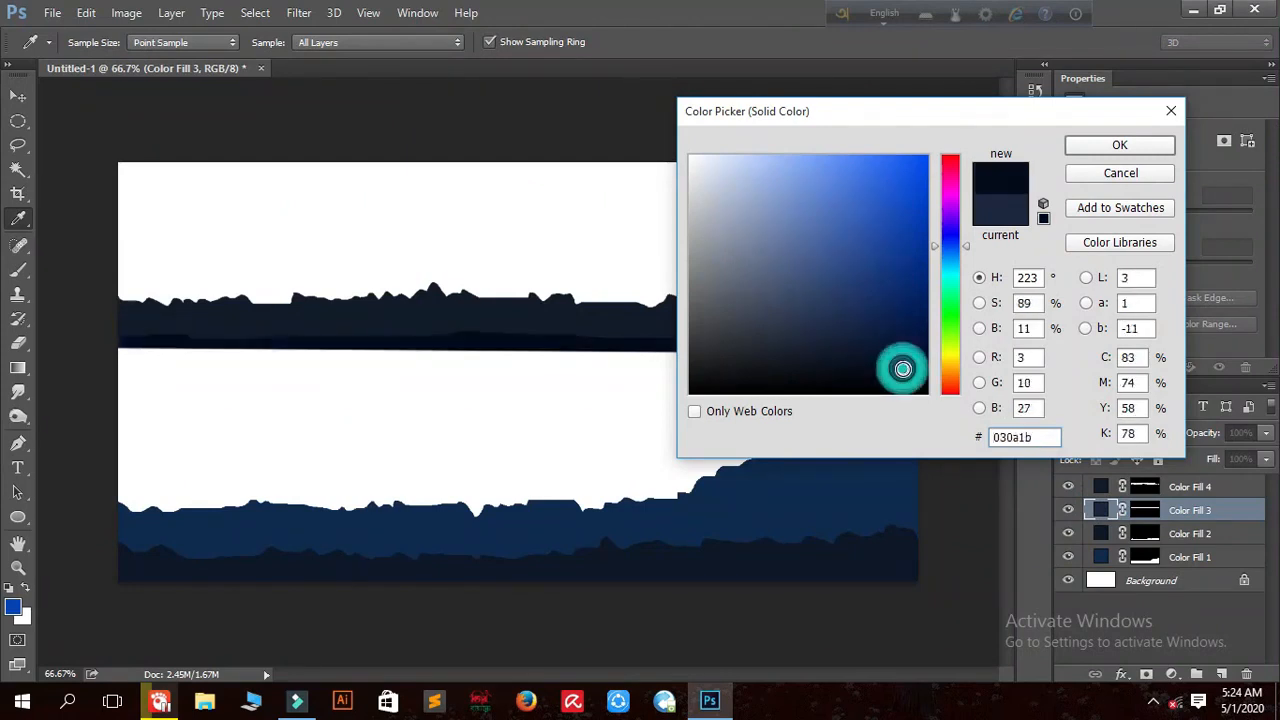
click(1121, 147)
key(v)
- Recolor the Color Fill 4 distant treeline to deep blue #04173e
click(1163, 490)
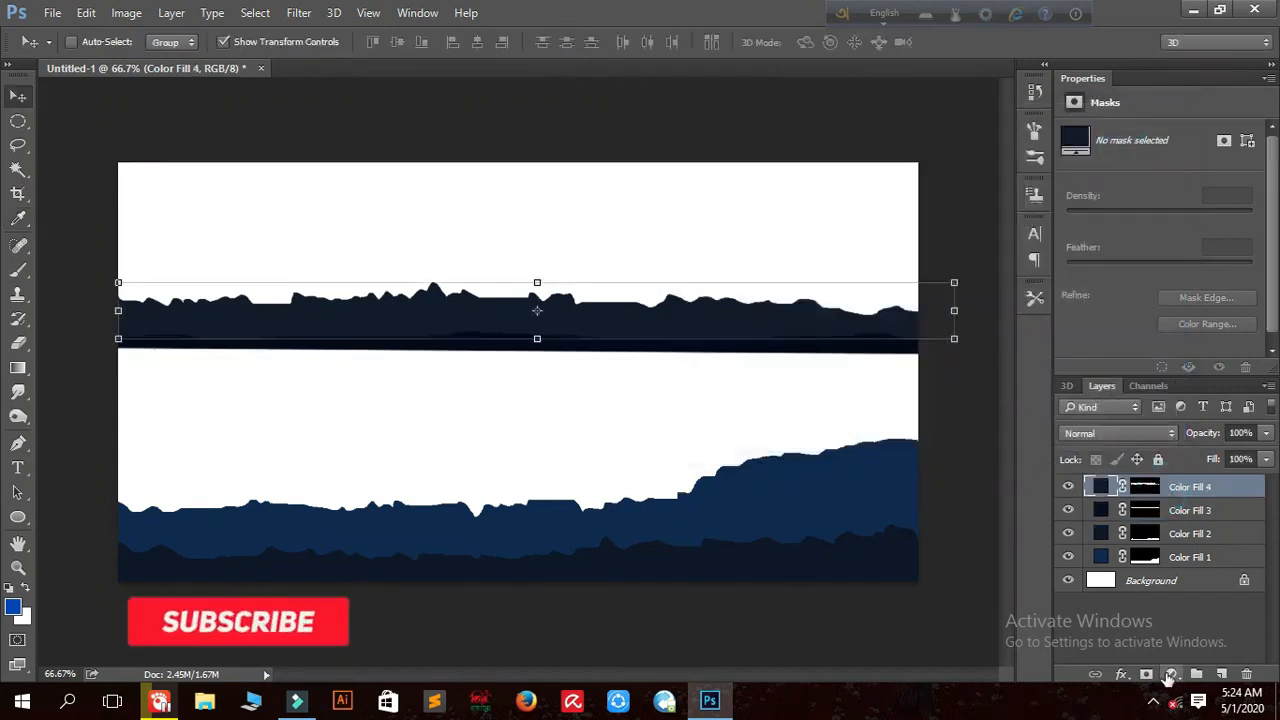
double_click(1102, 486)
mouse_move(885, 321)
mouse_down()
mouse_move(894, 340)
mouse_move(912, 335)
mouse_up()
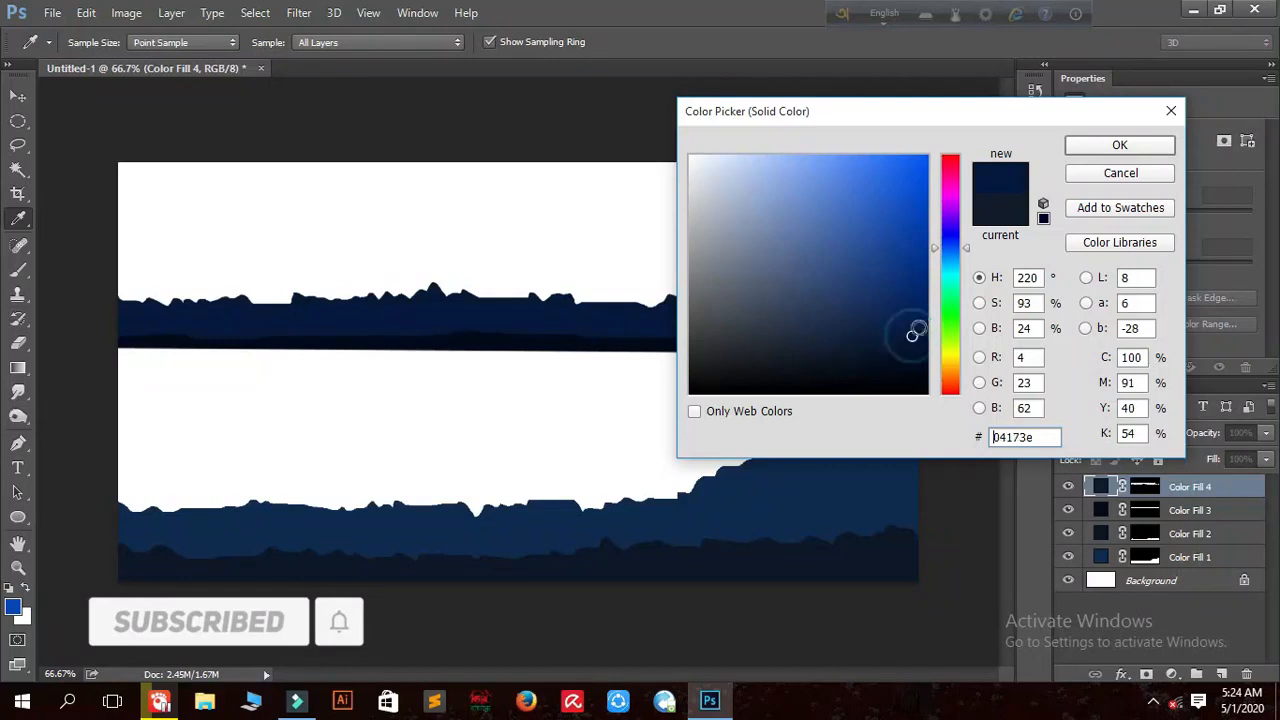
click(1097, 145)
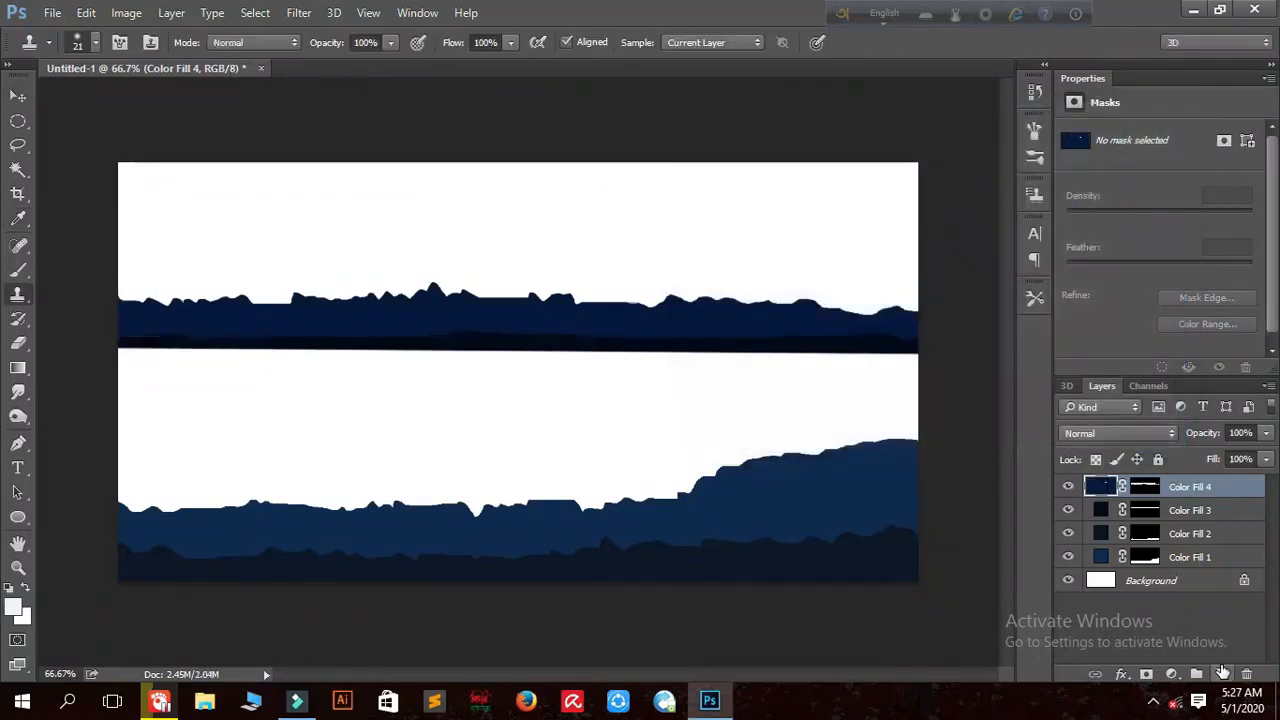
- Add a new layer at 61% opacity and set up a 21 px white brush
click(1222, 672)
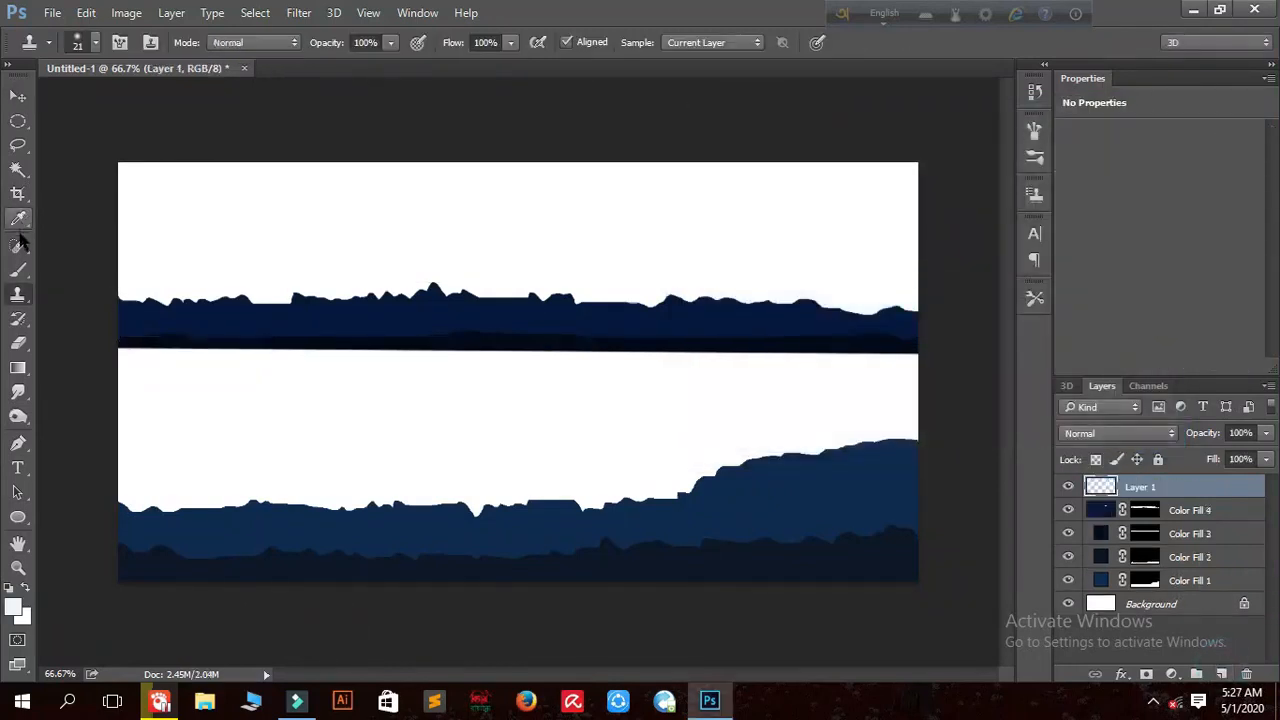
click(18, 269)
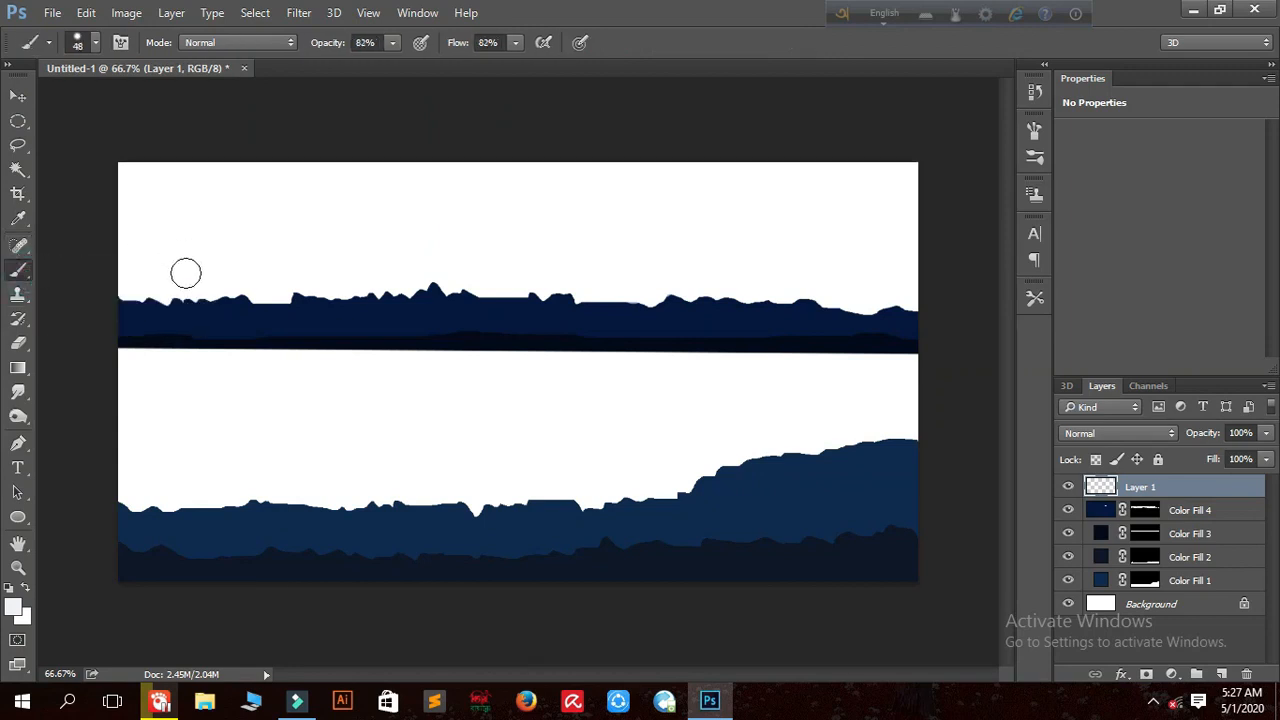
click(1266, 432)
drag(1258, 452, 1232, 453)
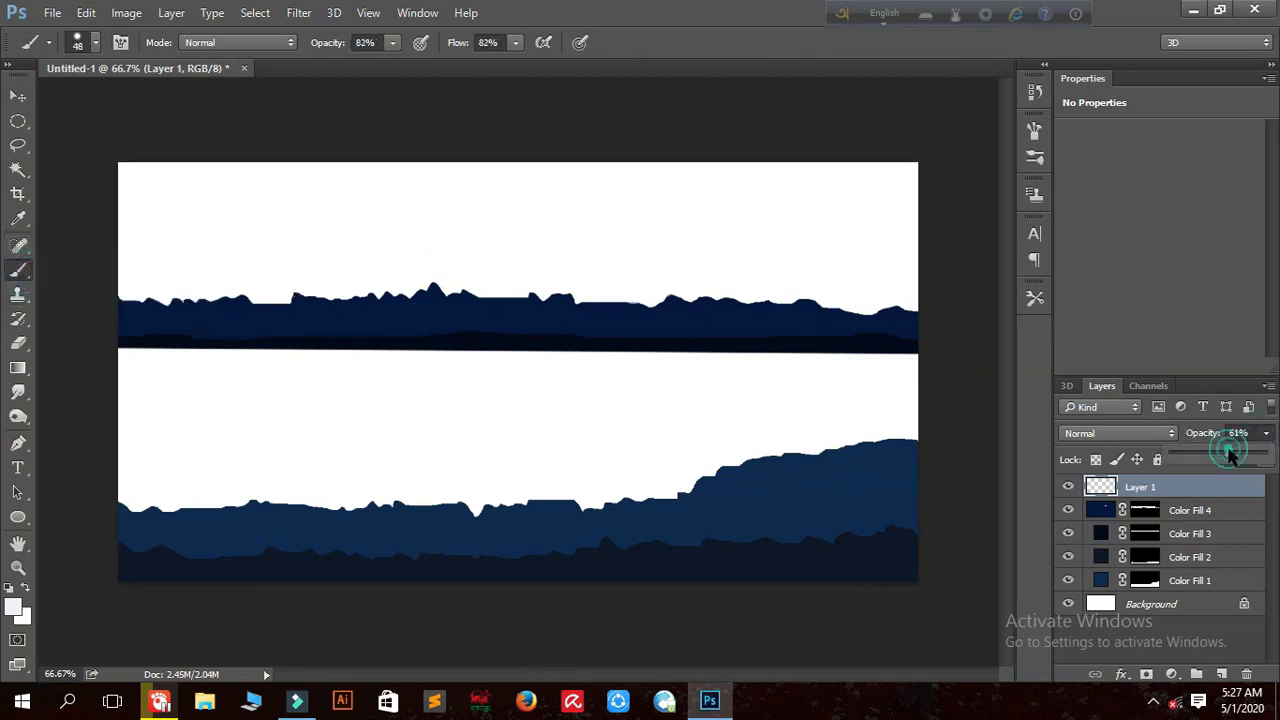
right_click(508, 265)
click(620, 313)
key(Return)
- Brush translucent white highlights along the upper edge of the distant treeline
mouse_move(485, 290)
mouse_down()
mouse_move(426, 285)
mouse_move(215, 292)
mouse_up()
drag(120, 293, 239, 292)
click(569, 292)
click(598, 297)
mouse_move(598, 297)
mouse_down()
mouse_move(702, 290)
mouse_move(686, 293)
mouse_move(916, 310)
mouse_up()
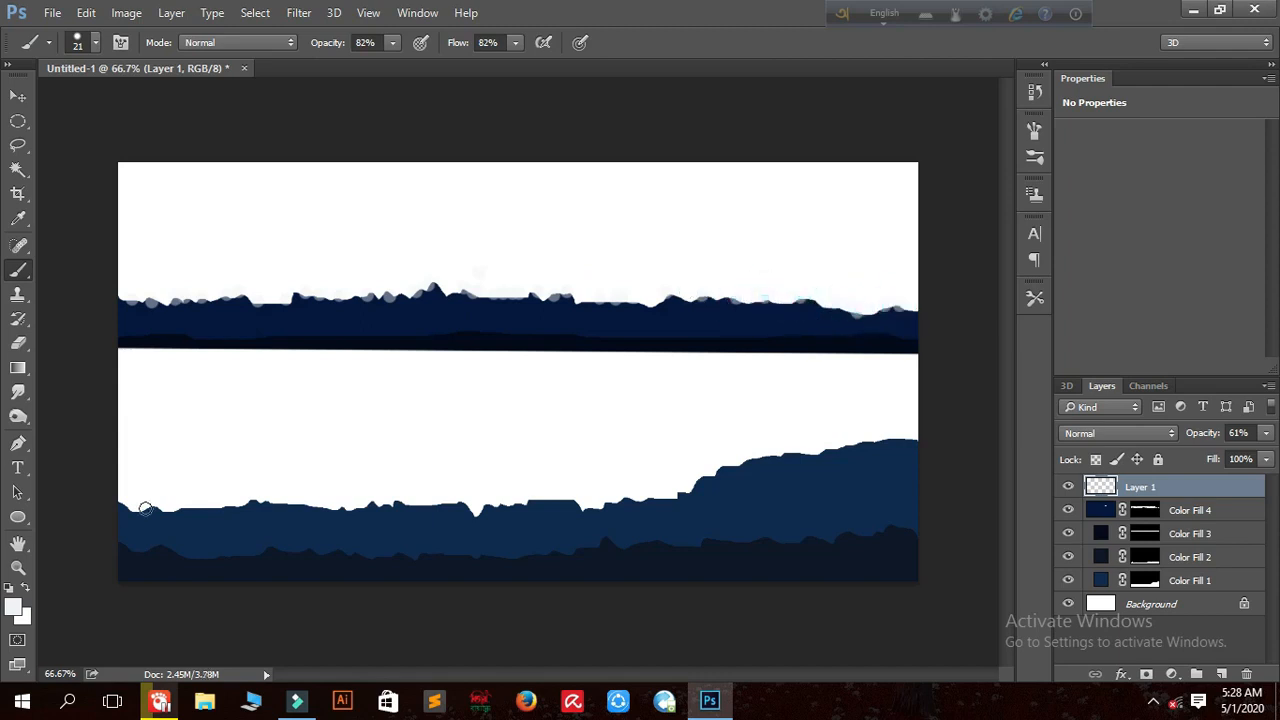
- Brush white highlights along the upper edge of the lower blue terrain and reduce the layer's opacity
drag(145, 507, 581, 505)
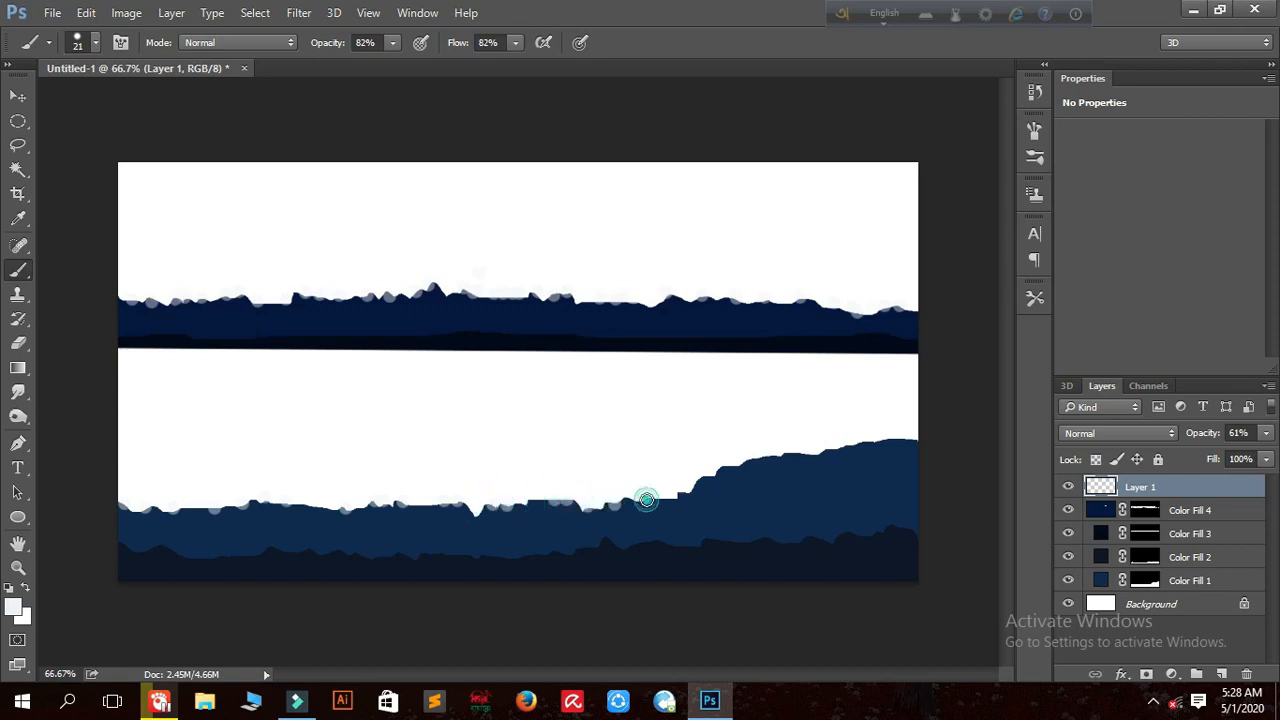
mouse_move(712, 479)
mouse_down()
mouse_move(749, 451)
mouse_move(906, 440)
mouse_up()
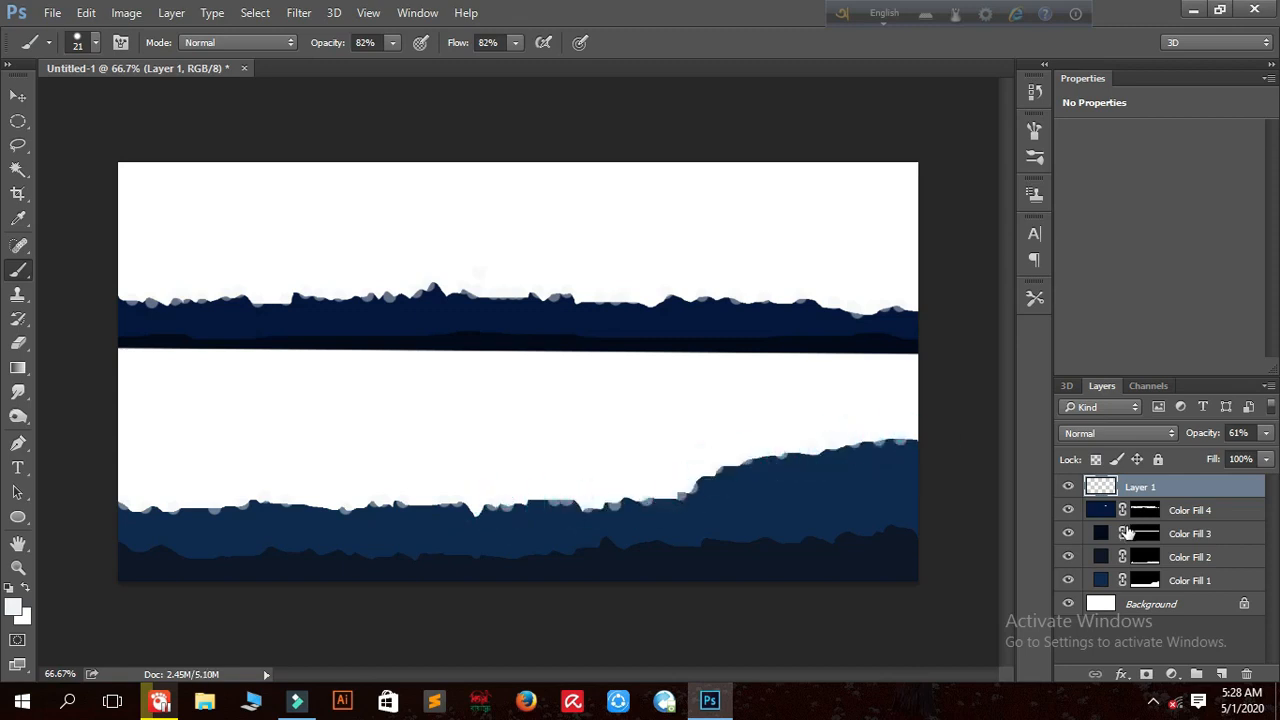
mouse_move(1268, 435)
mouse_down()
mouse_move(1194, 450)
mouse_move(1223, 457)
mouse_up()
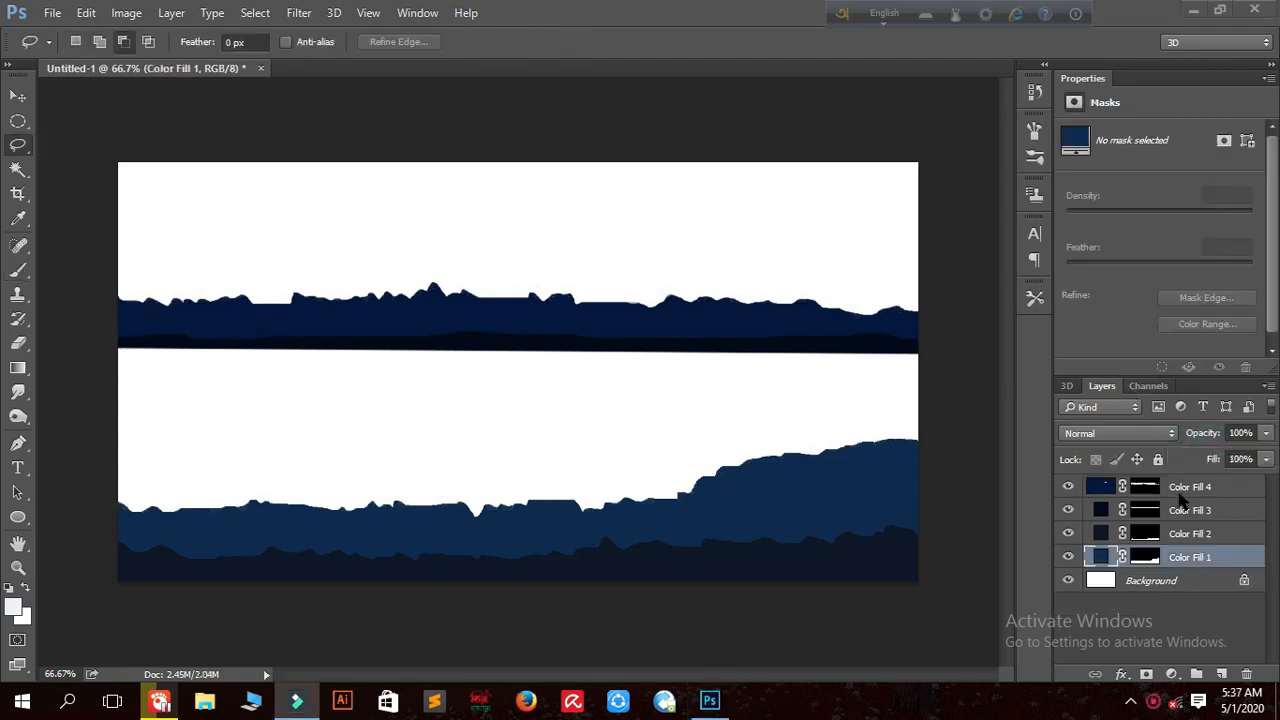
- Add a new layer above Color Fill 4 and lasso a full-width mountain ridge rising above the distant treeline
click(1180, 488)
key(l)
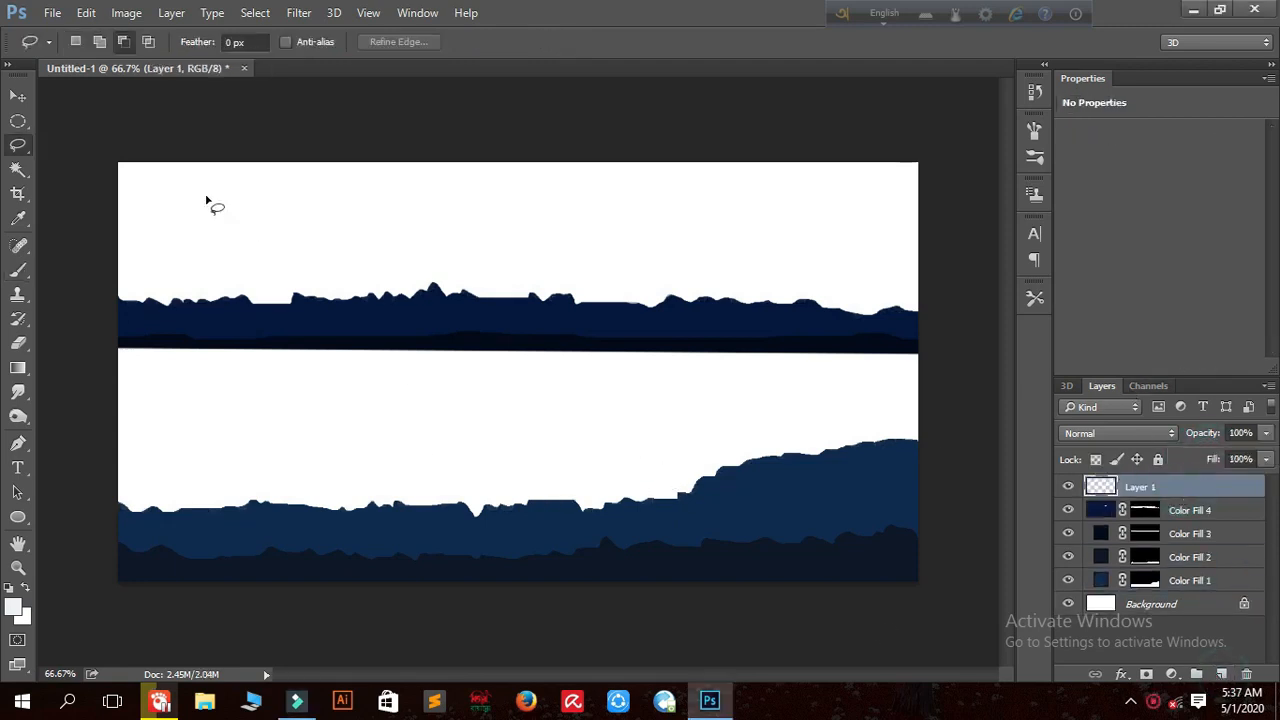
mouse_move(117, 274)
mouse_down()
mouse_move(148, 235)
mouse_move(174, 264)
mouse_up()
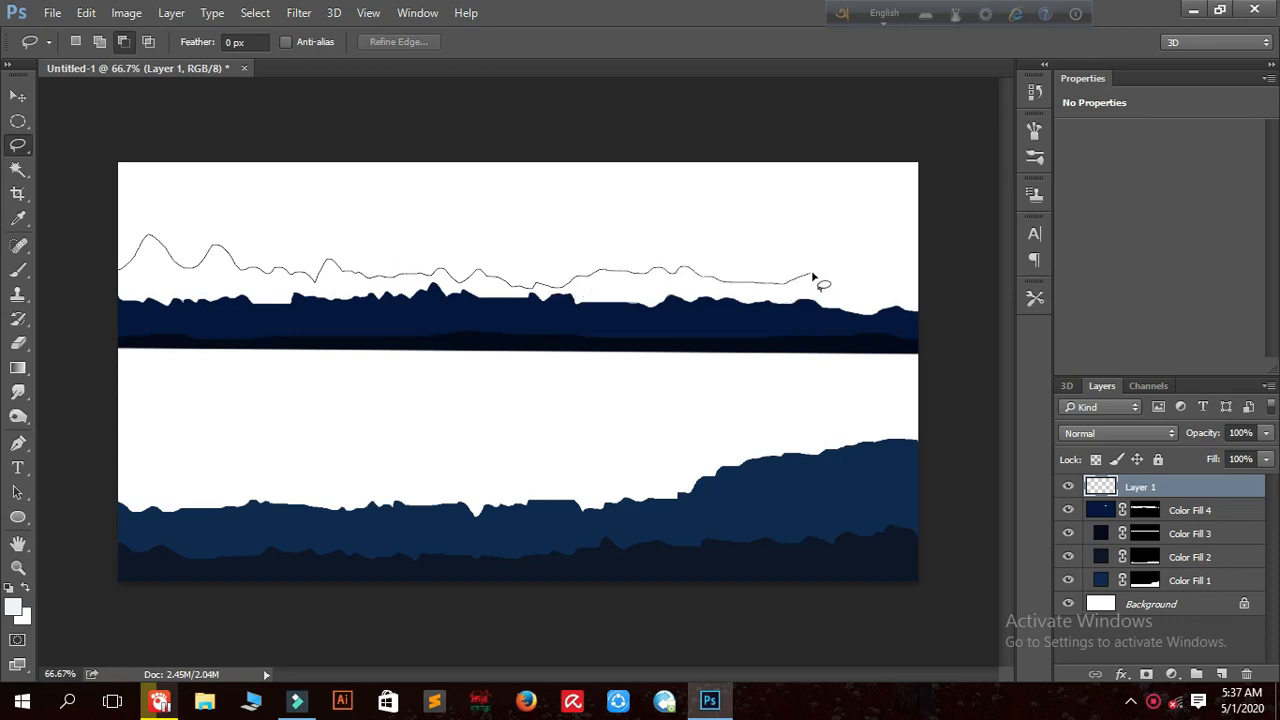
drag(918, 335, 470, 332)
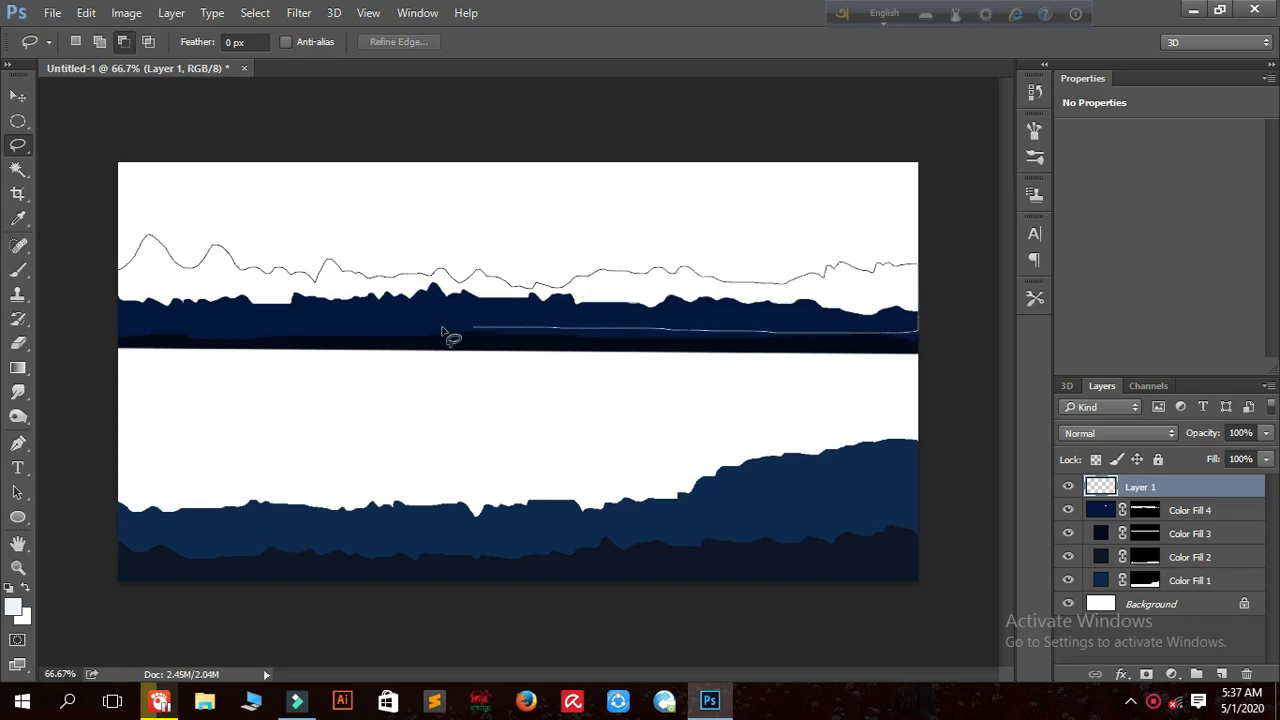
drag(165, 342, 96, 343)
- Fill the ridge selection with solid color #4a669a and place its layer directly beneath Color Fill 2
click(1172, 673)
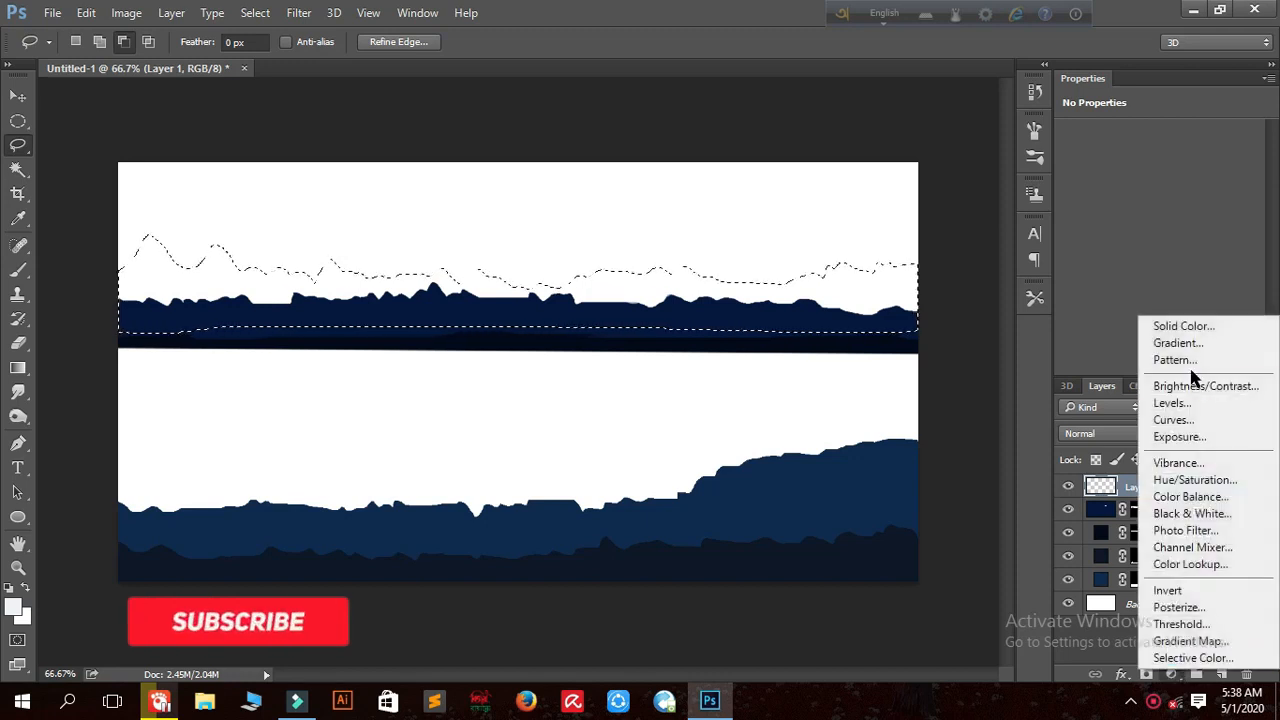
click(1180, 326)
drag(806, 263, 809, 257)
click(809, 249)
click(811, 249)
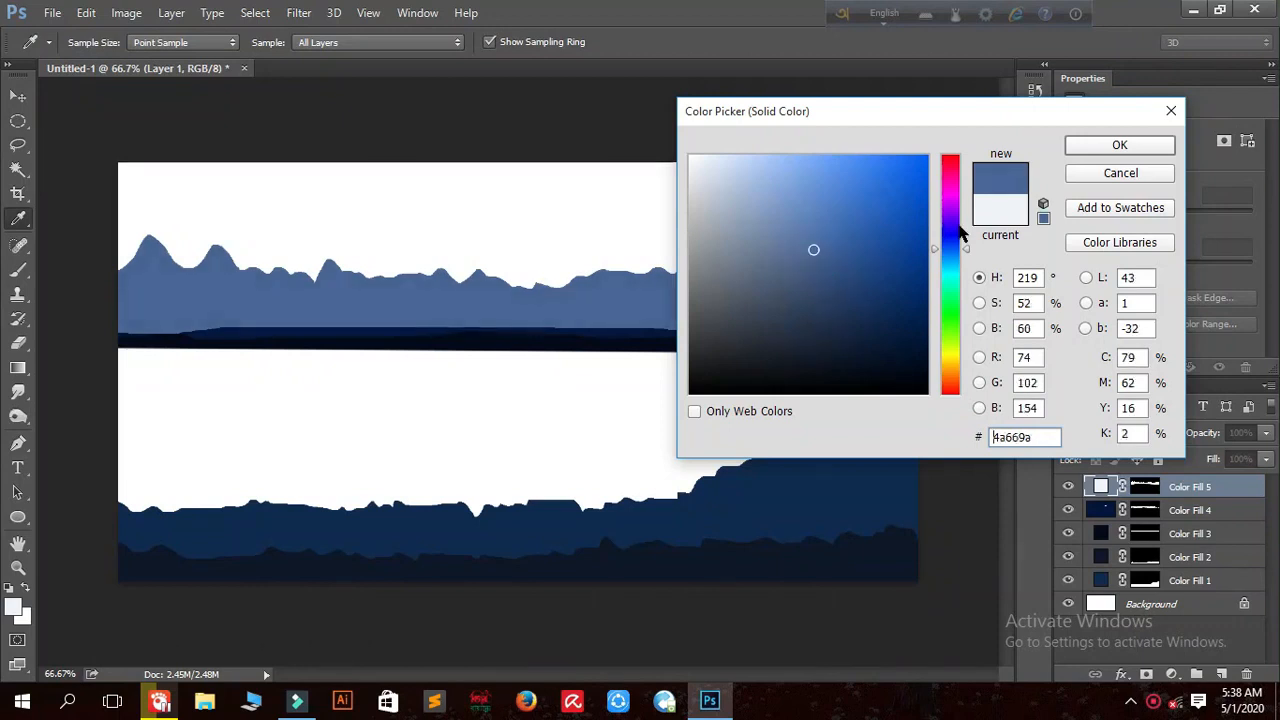
click(1126, 148)
drag(1205, 488, 1245, 568)
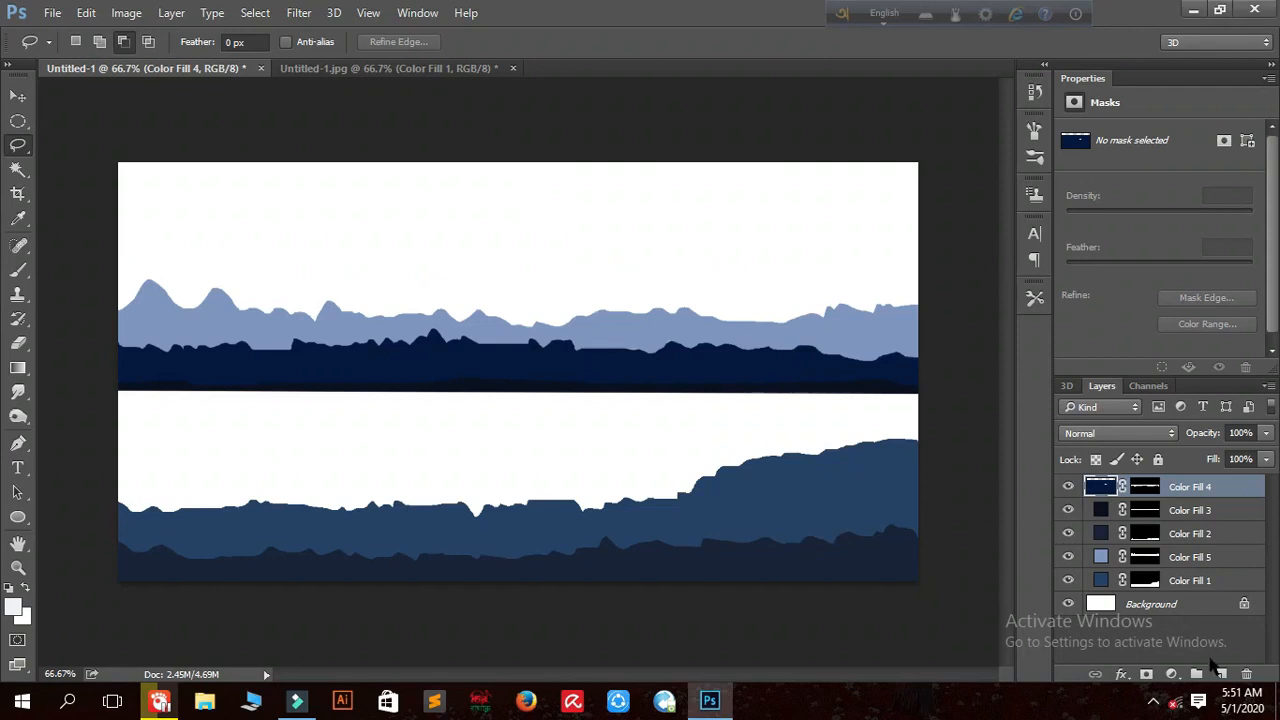
- Add a new layer and lasso a taller mountain outline sloping down from the canvas's left edge to mid-canvas
click(1221, 674)
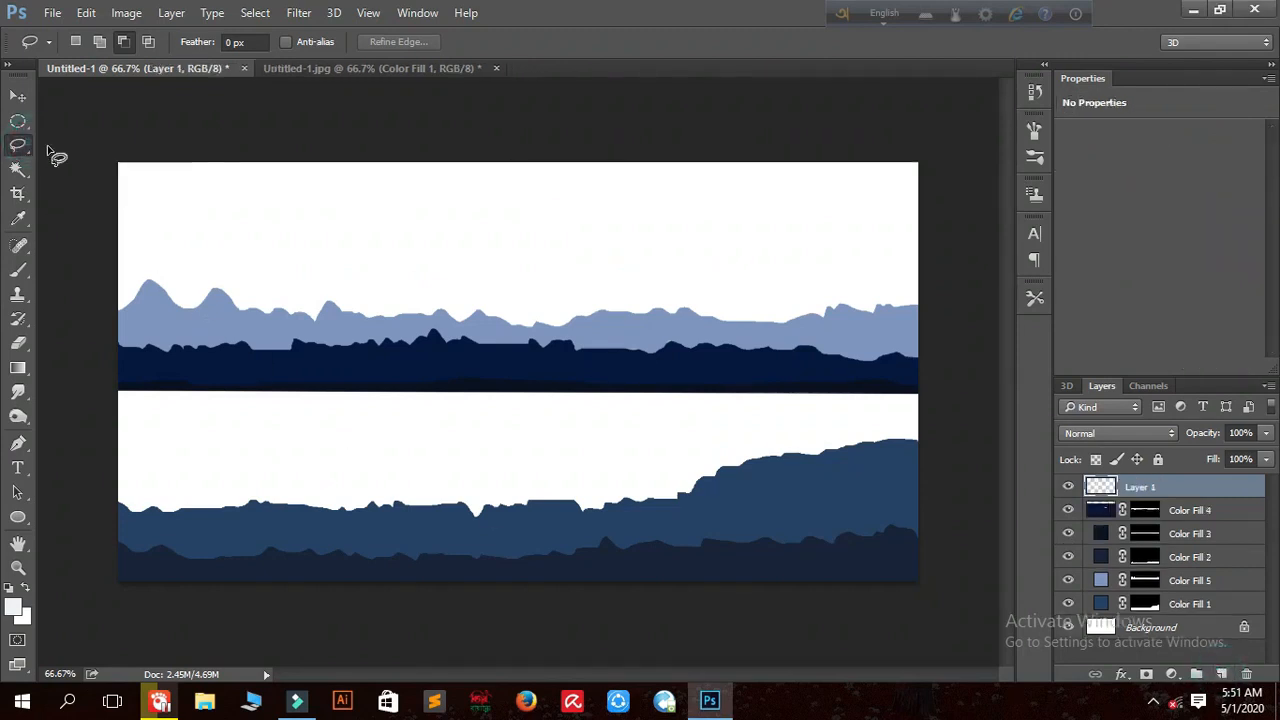
mouse_move(116, 270)
mouse_down()
mouse_move(163, 237)
mouse_move(186, 266)
mouse_move(224, 258)
mouse_move(292, 286)
mouse_move(440, 300)
mouse_up()
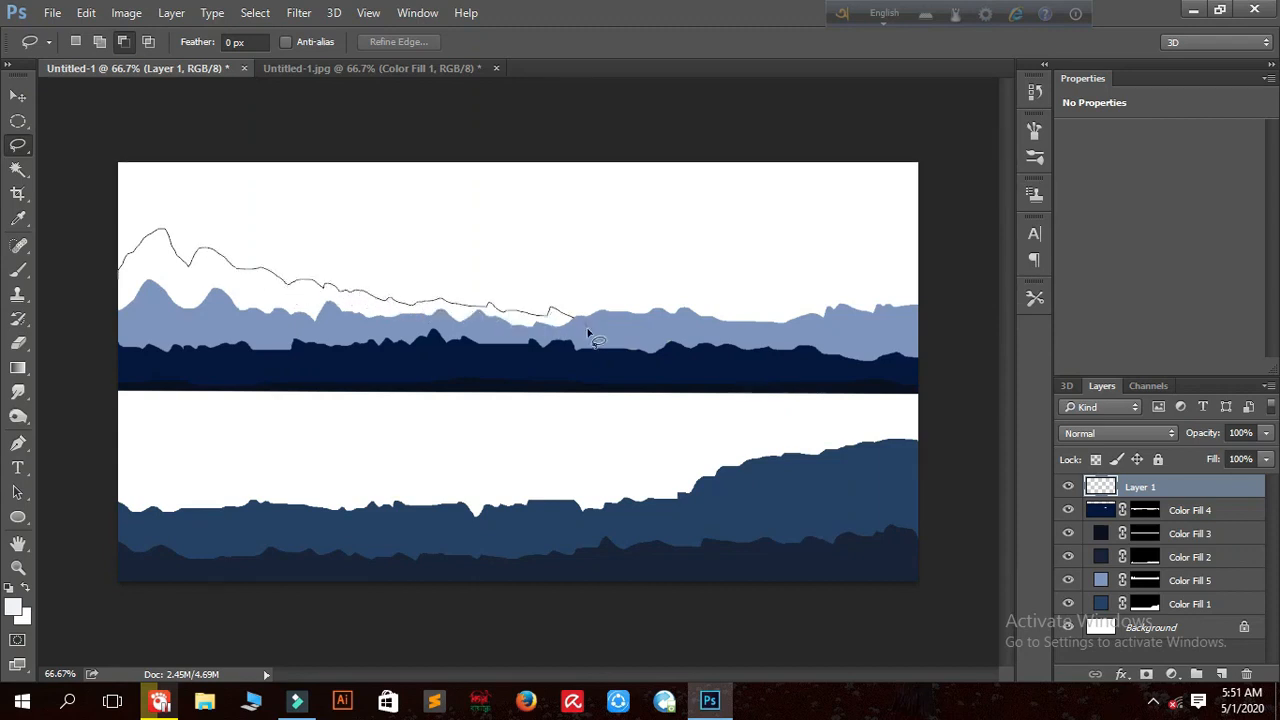
drag(117, 331, 118, 333)
- Fill the sloping mountain selection with solid color #abb9d3 and place its layer directly beneath Color Fill 5
click(1172, 674)
click(1172, 331)
click(769, 272)
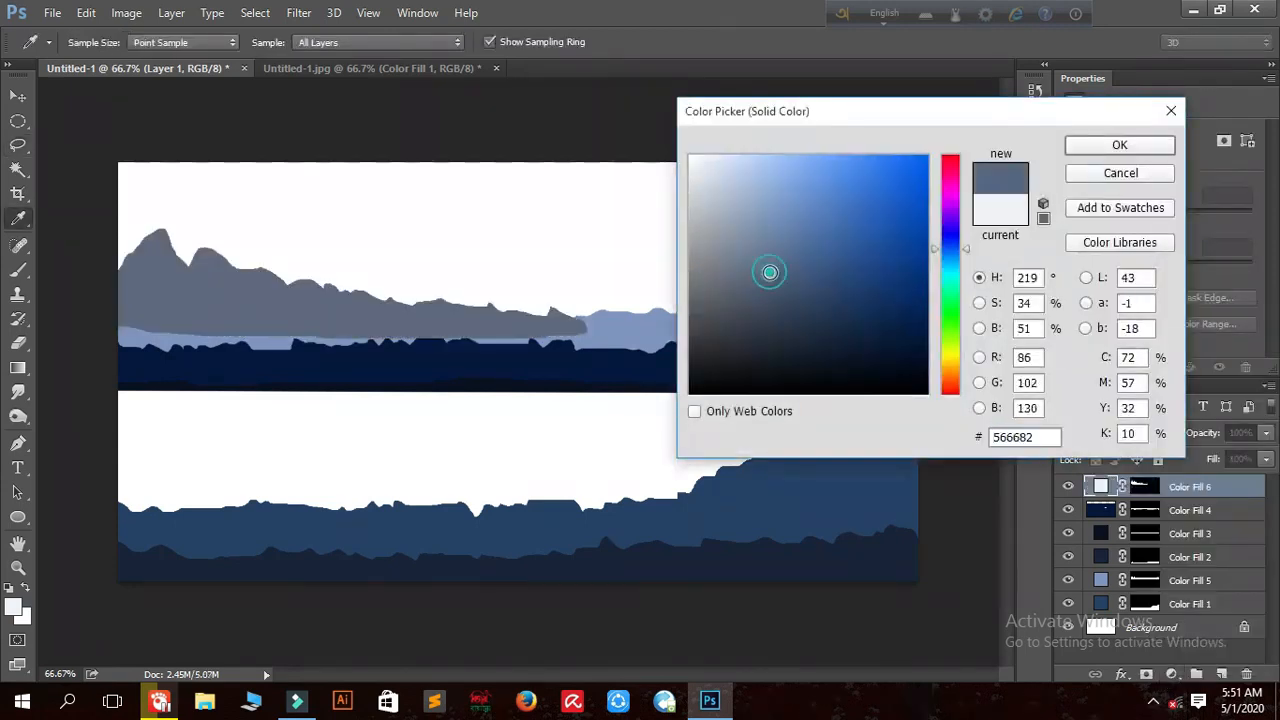
drag(710, 194, 734, 197)
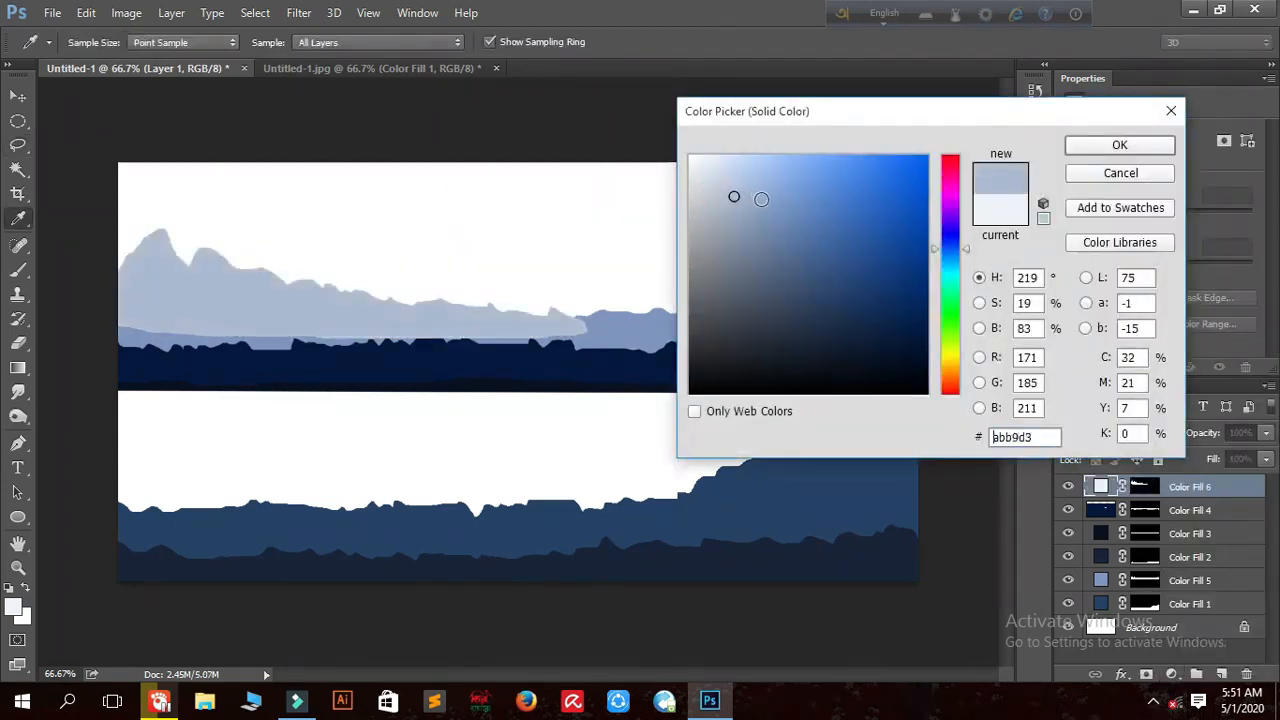
click(1112, 147)
drag(1205, 580, 1215, 588)
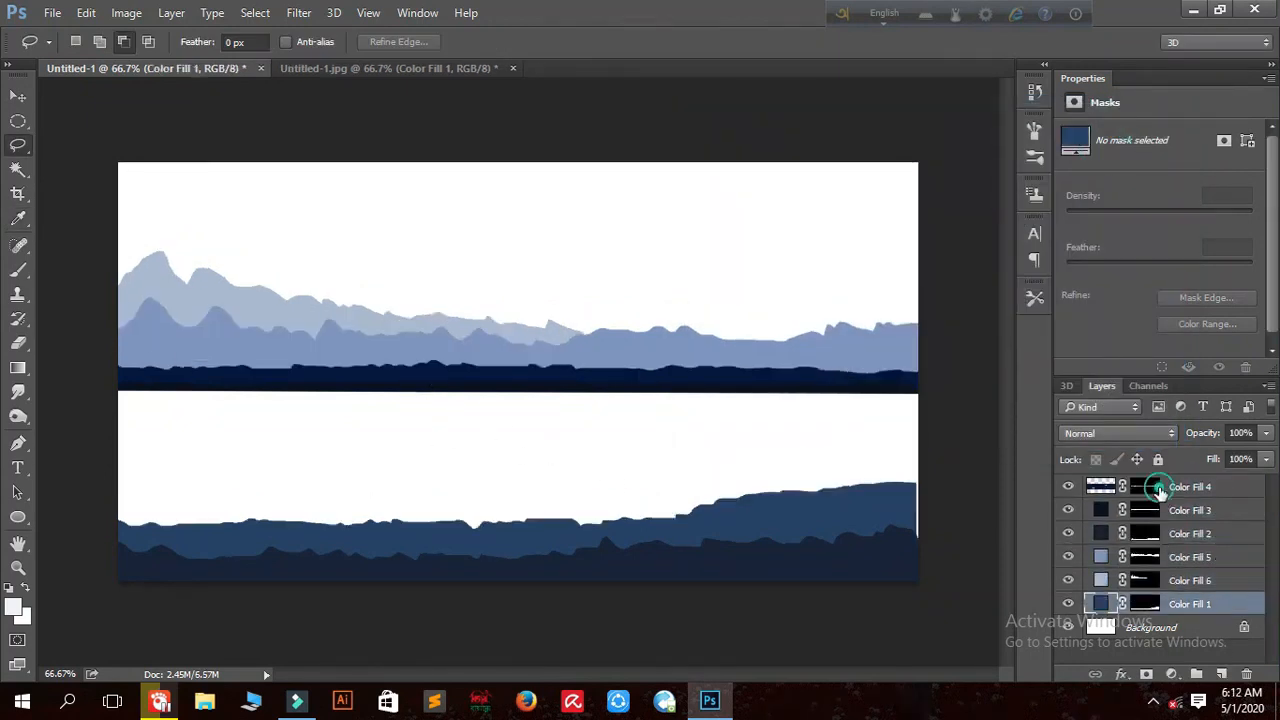
- Add a new layer above Color Fill 4 and lasso a peaked mountain behind the right half of the ridge
click(1158, 490)
click(1222, 674)
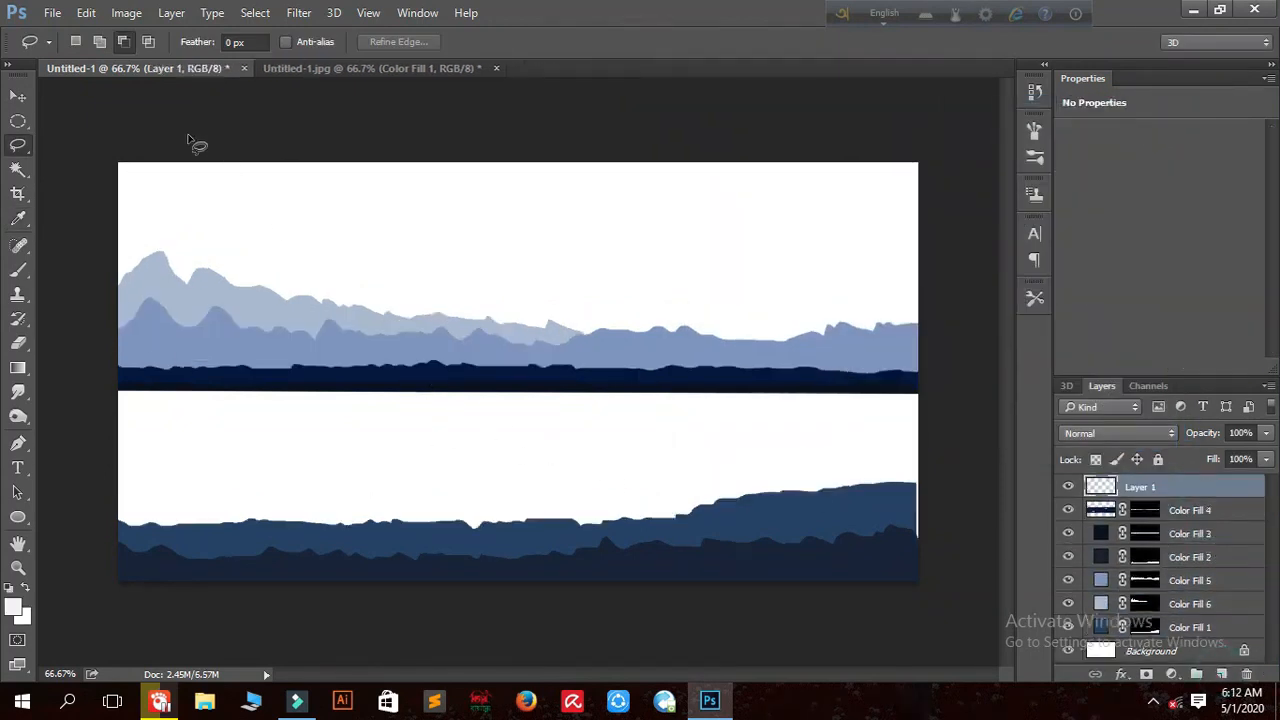
mouse_move(588, 350)
mouse_down()
mouse_move(597, 294)
mouse_move(616, 280)
mouse_move(656, 295)
mouse_move(673, 241)
mouse_move(694, 235)
mouse_move(733, 285)
mouse_move(771, 297)
mouse_up()
drag(828, 370, 568, 358)
- Fill the peaked mountain selection with solid color #3e6cc0 and place its layer directly beneath Color Fill 6
click(1172, 673)
click(1183, 326)
click(559, 218)
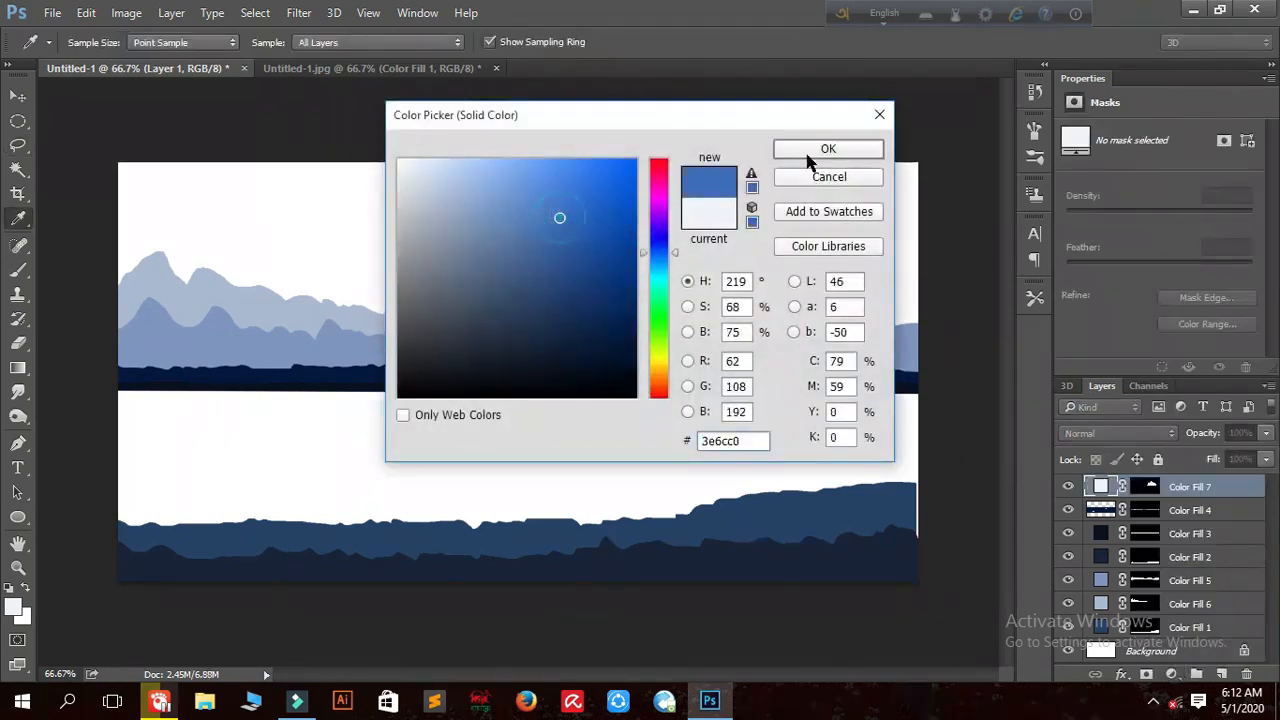
click(818, 152)
drag(1209, 492, 1200, 615)
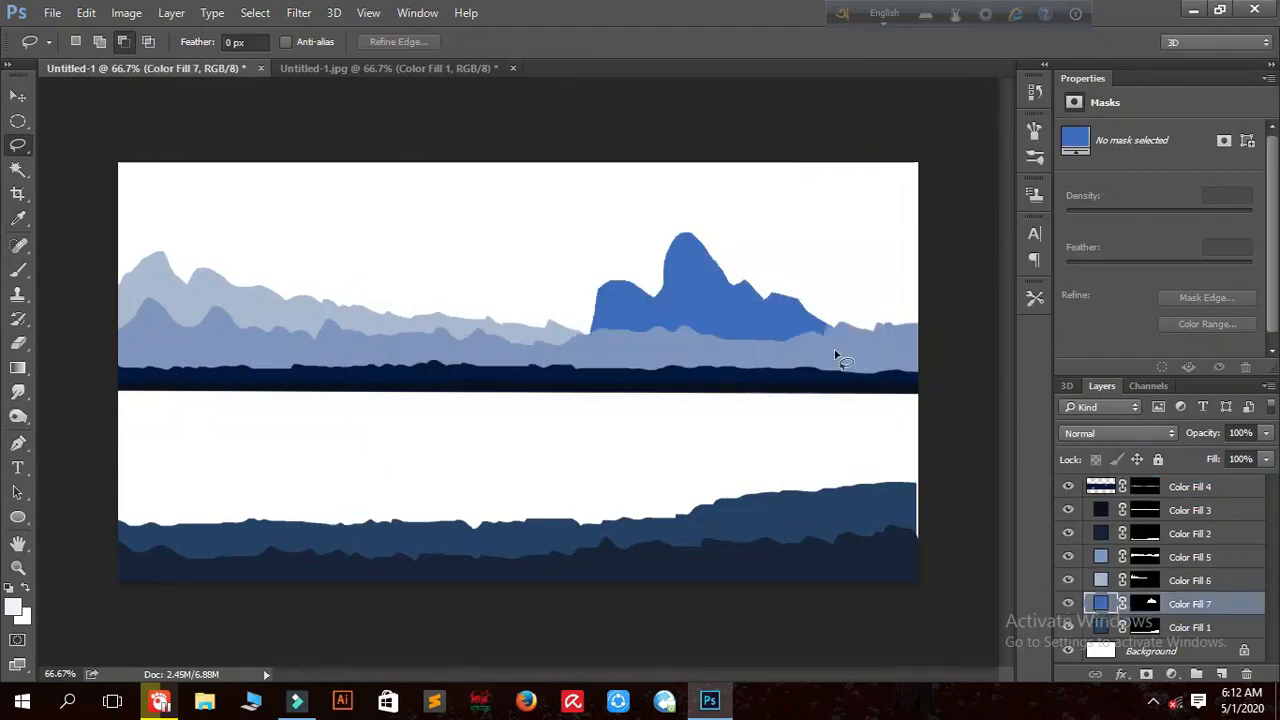
- Recolor the Color Fill 7 peaked mountain to pale blue #9fb5dd
double_click(1099, 607)
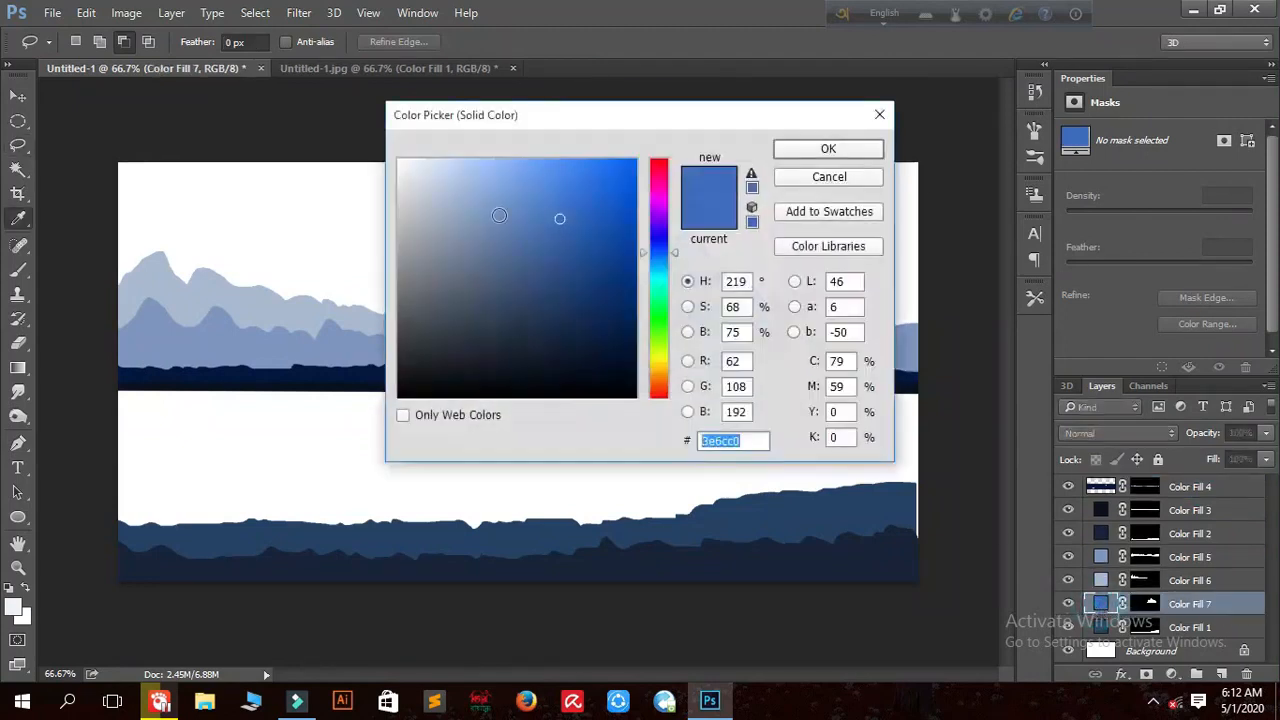
drag(734, 104, 1134, 106)
mouse_move(886, 211)
mouse_down()
mouse_move(876, 217)
mouse_move(924, 218)
mouse_move(871, 179)
mouse_up()
click(1192, 140)
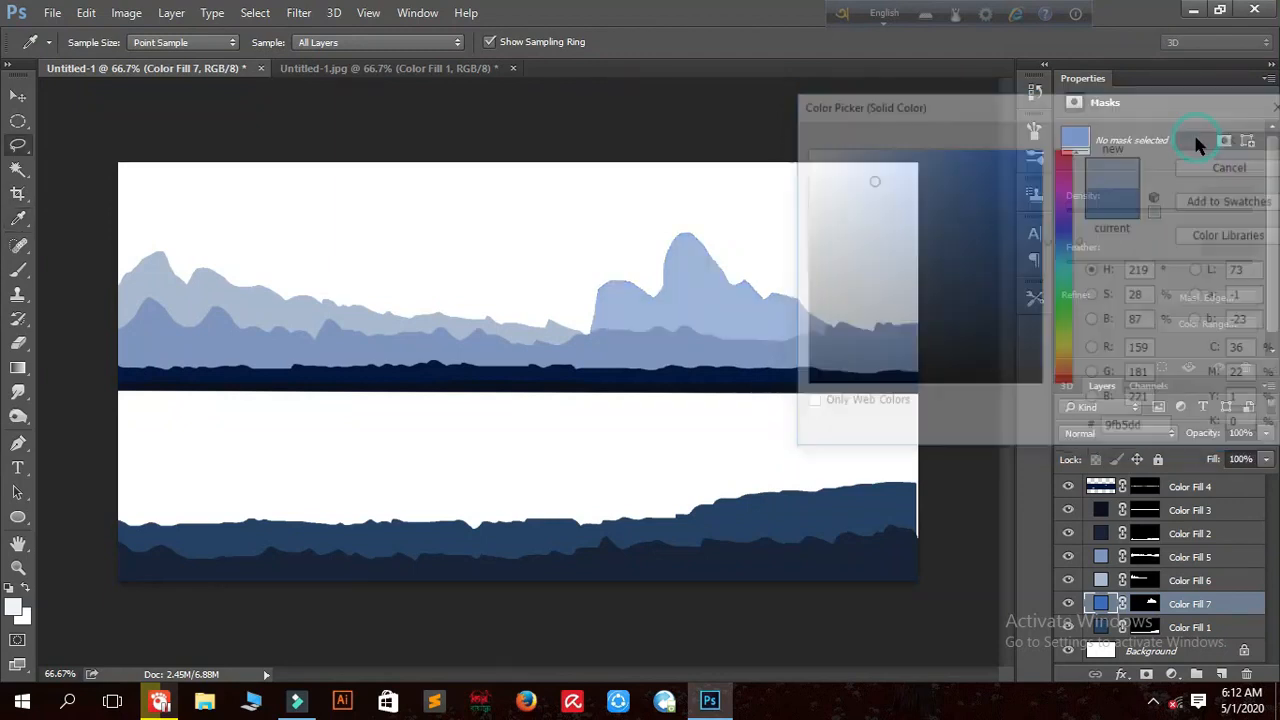
- Add a new top layer and make a crescent moon selection in the sky by subtracting one ellipse from another
click(1190, 487)
click(1222, 675)
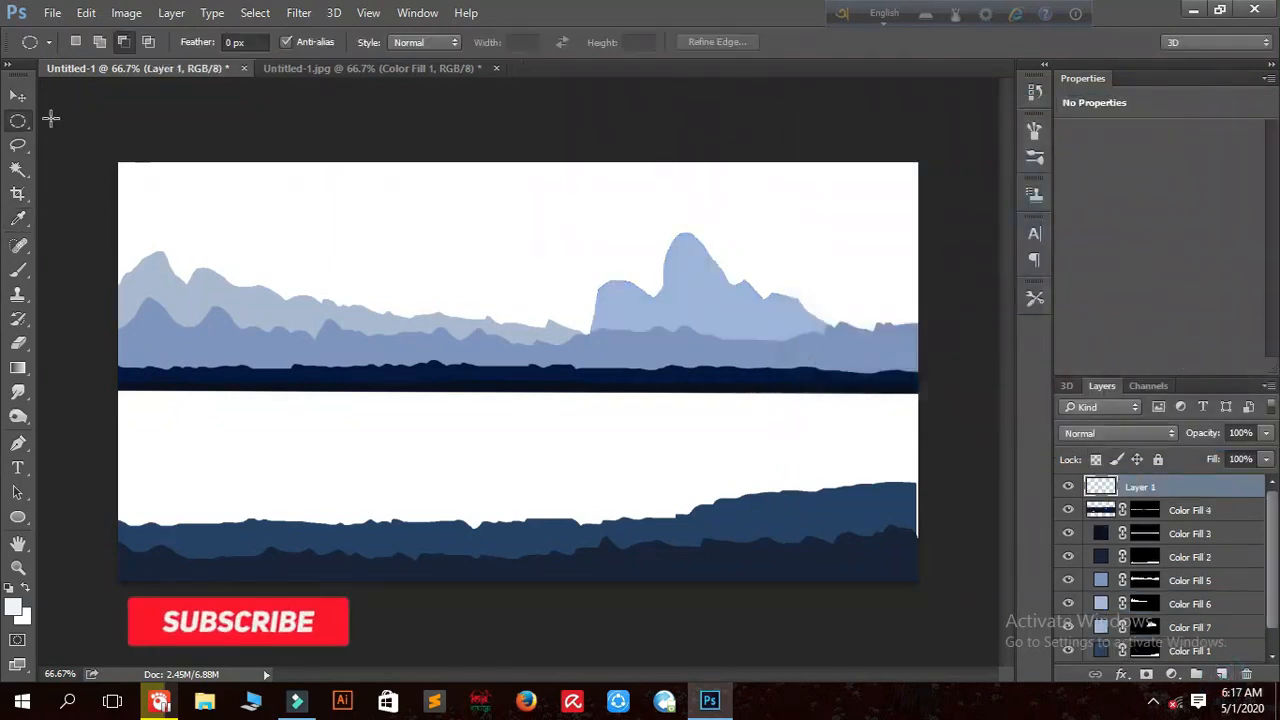
right_click(18, 120)
click(75, 134)
drag(412, 193, 511, 288)
drag(406, 194, 535, 285)
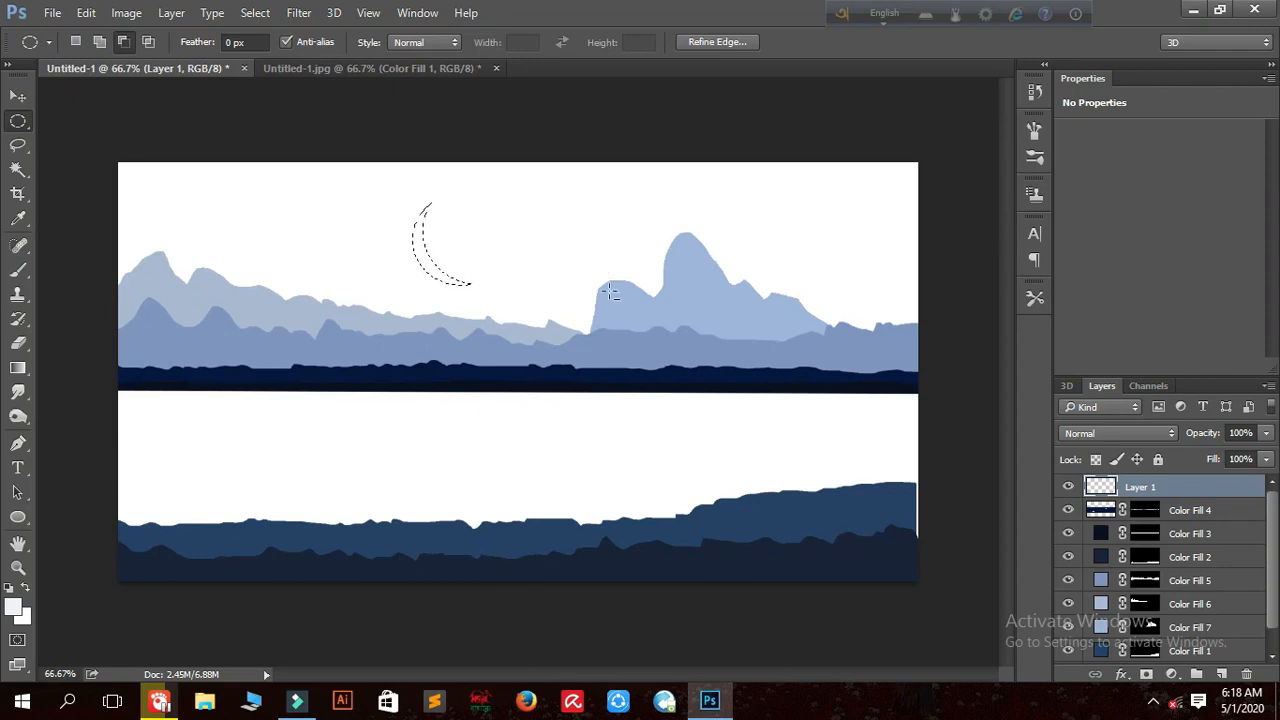
- Fill the crescent selection with a pale yellow solid color and tilt the moon slightly counterclockwise
click(1170, 675)
click(1200, 320)
click(434, 171)
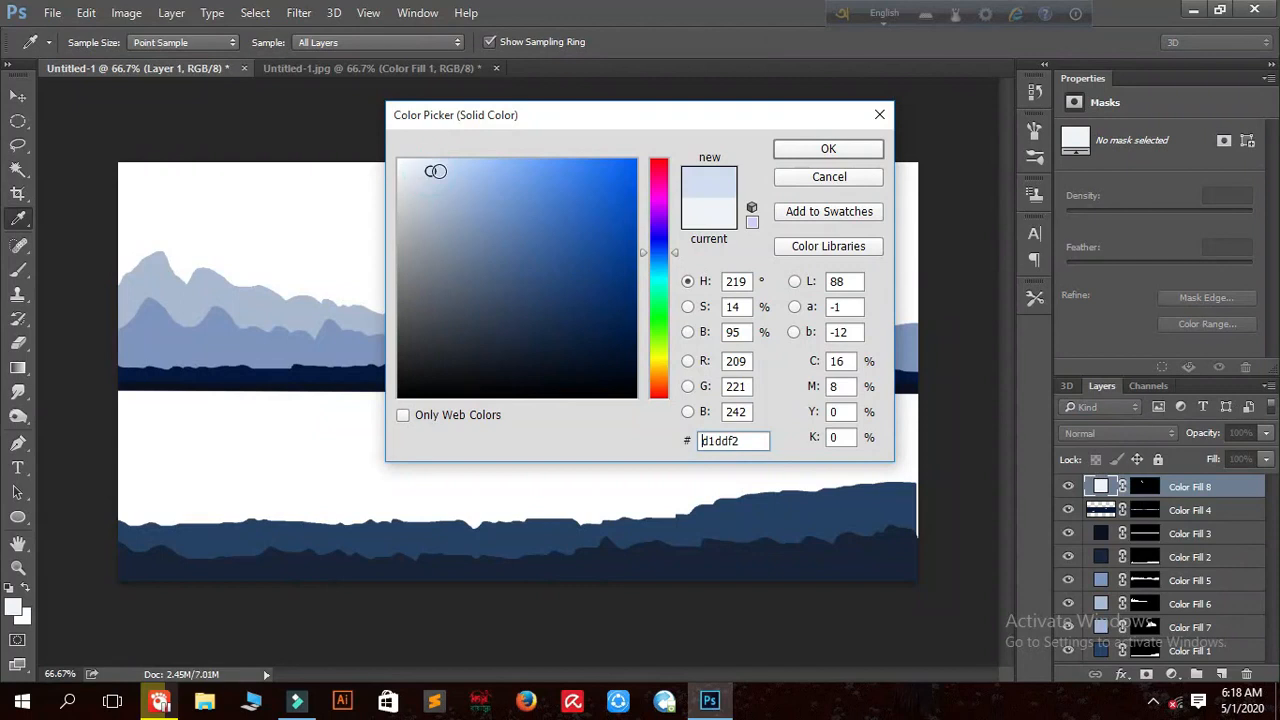
click(665, 351)
click(439, 175)
click(450, 173)
click(800, 150)
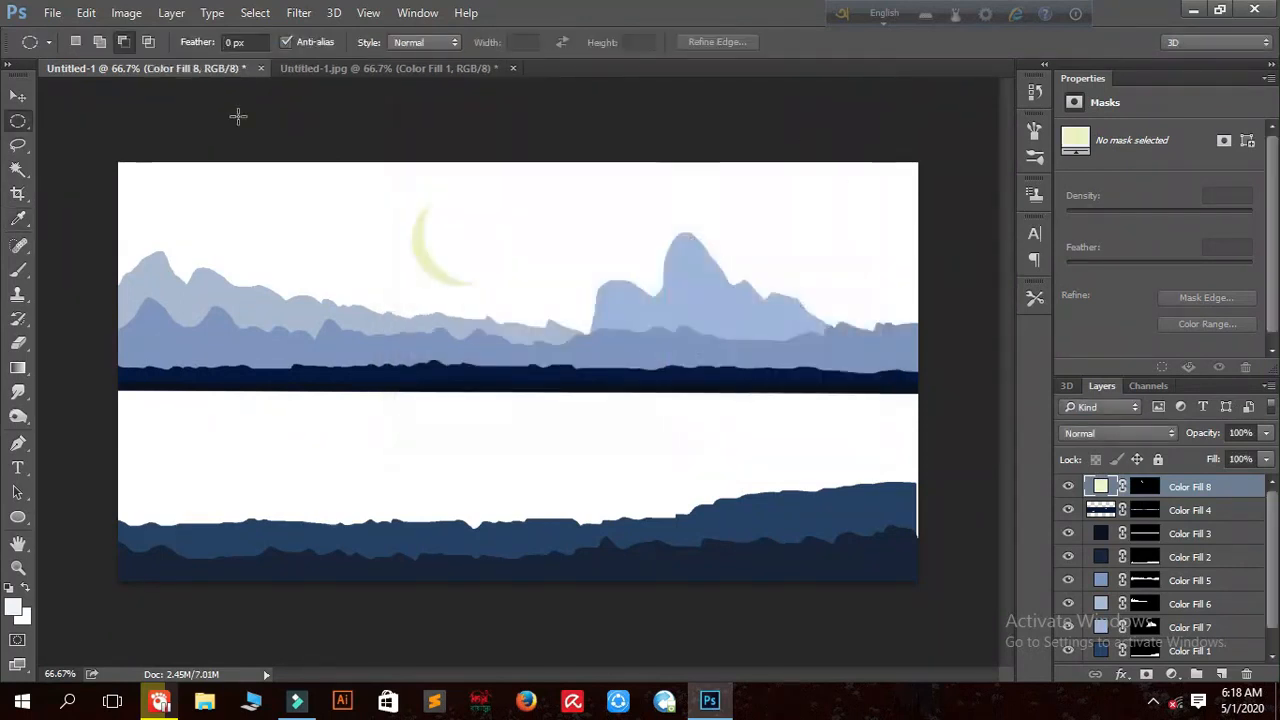
key(v)
drag(391, 249, 433, 238)
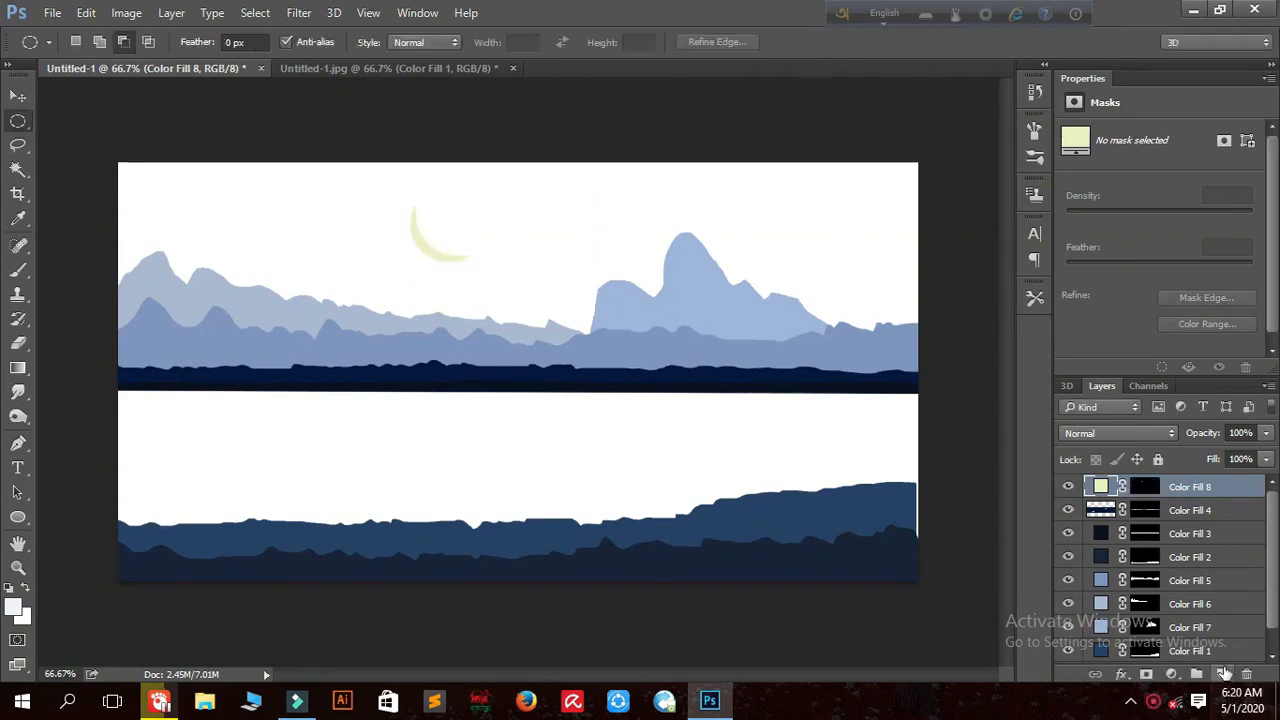
- Add a new top layer and lasso the whole sky area down to the distant treeline
key(ctrl+shift+alt+n)
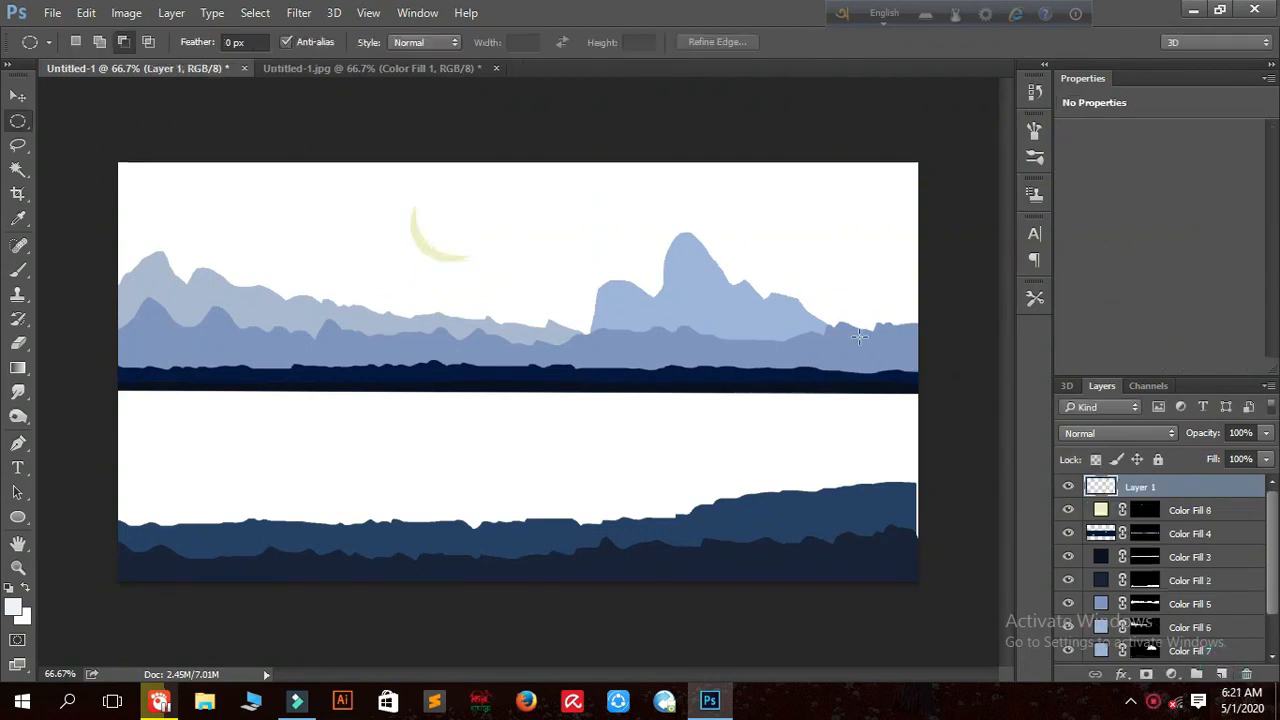
right_click(30, 150)
click(82, 140)
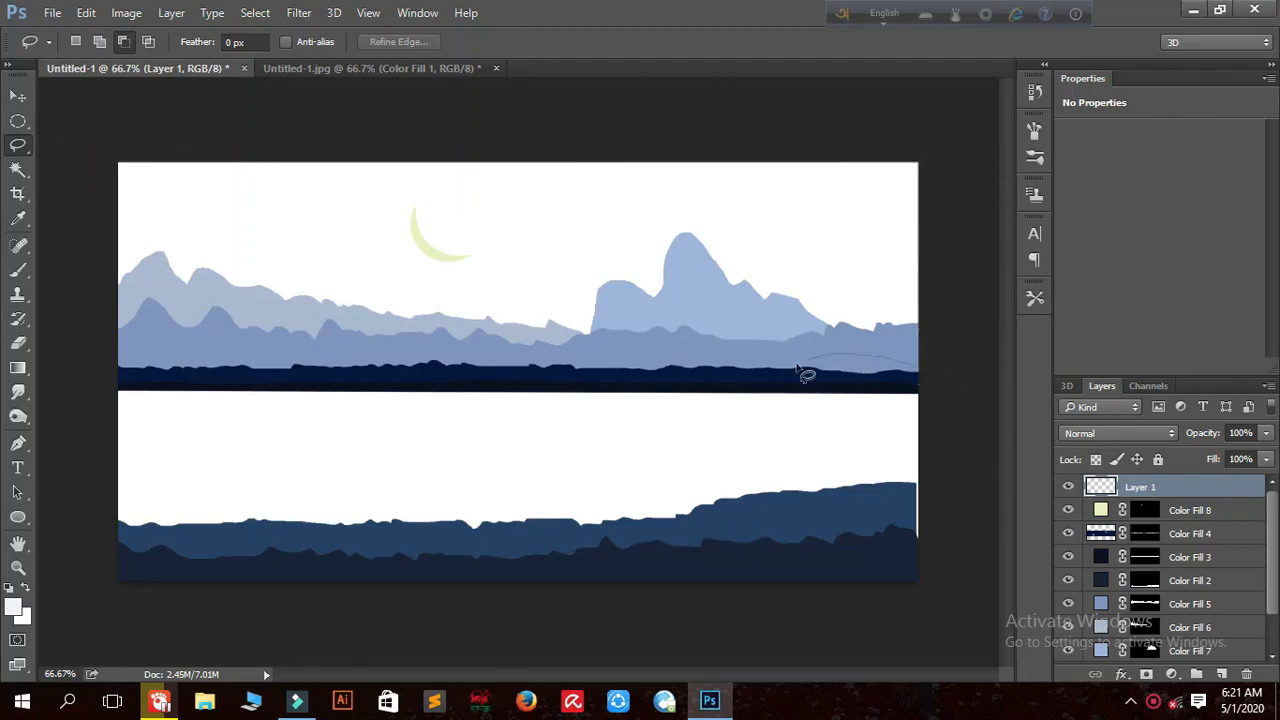
drag(105, 190, 114, 134)
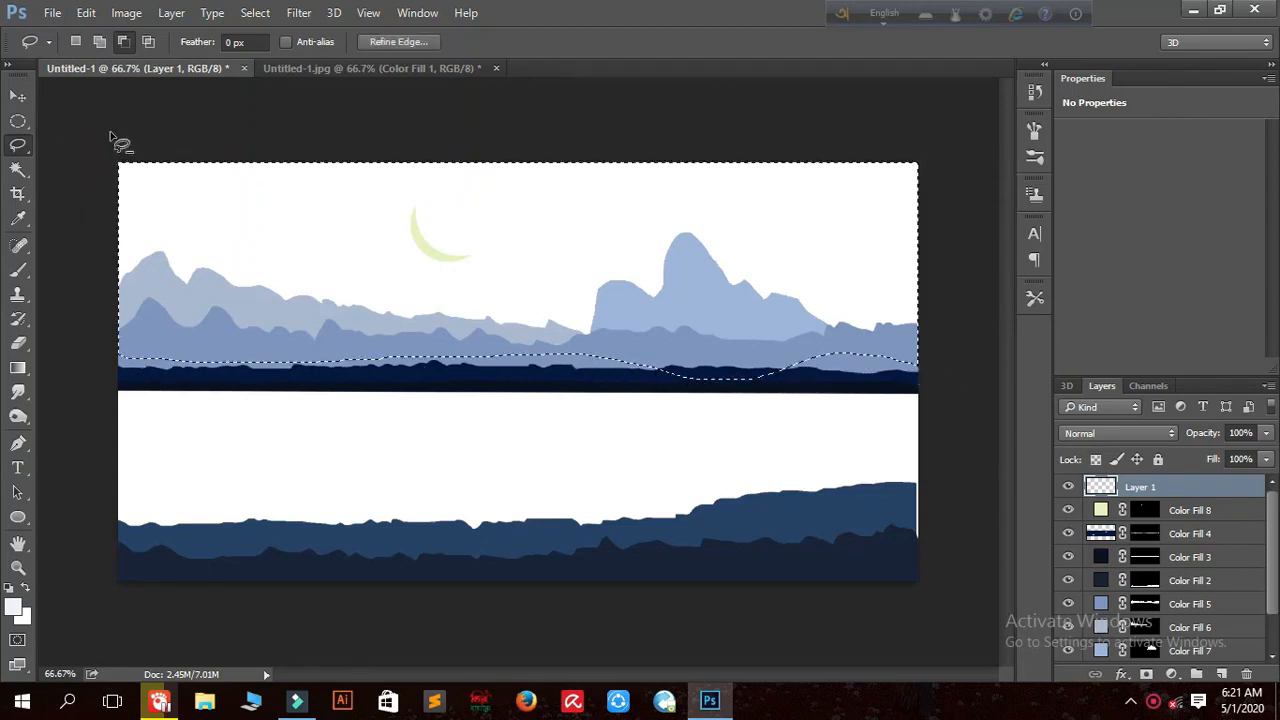
- Fill the sky selection with solid pink #f3c8f0 and place its layer directly beneath Color Fill 7
click(1172, 675)
click(1184, 329)
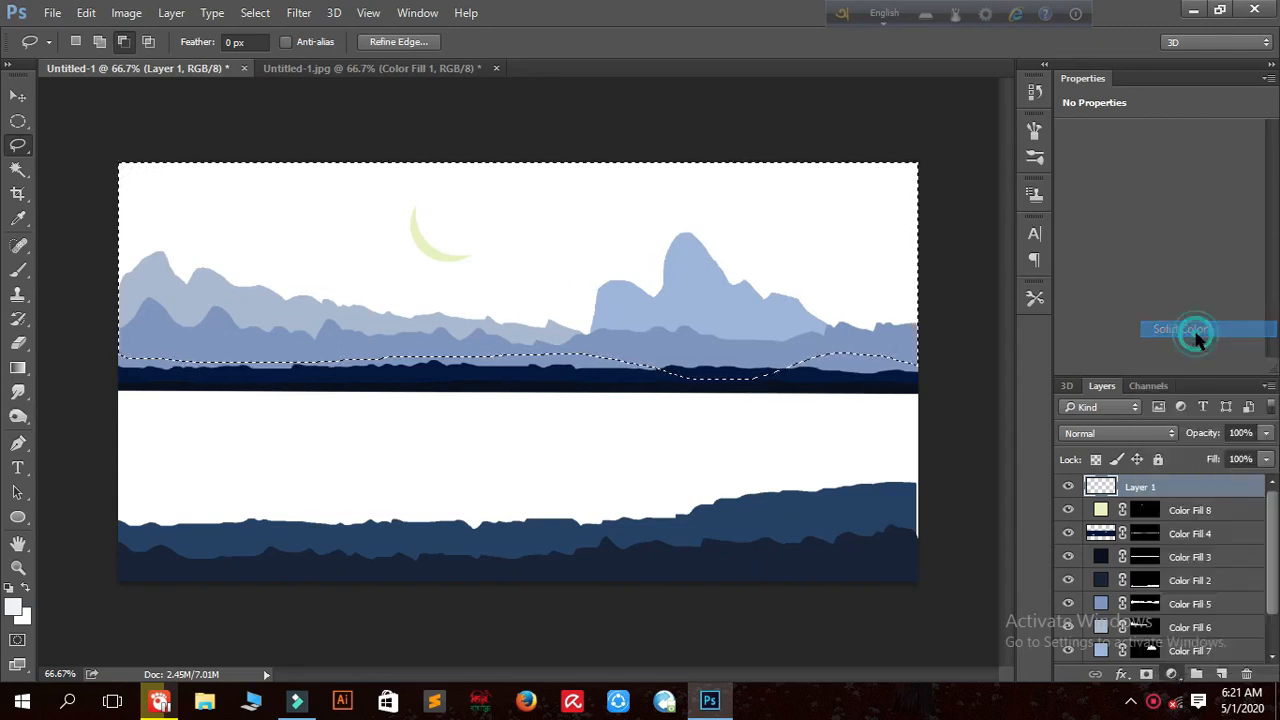
click(429, 229)
click(430, 213)
click(449, 206)
click(659, 196)
click(445, 178)
drag(445, 178, 437, 173)
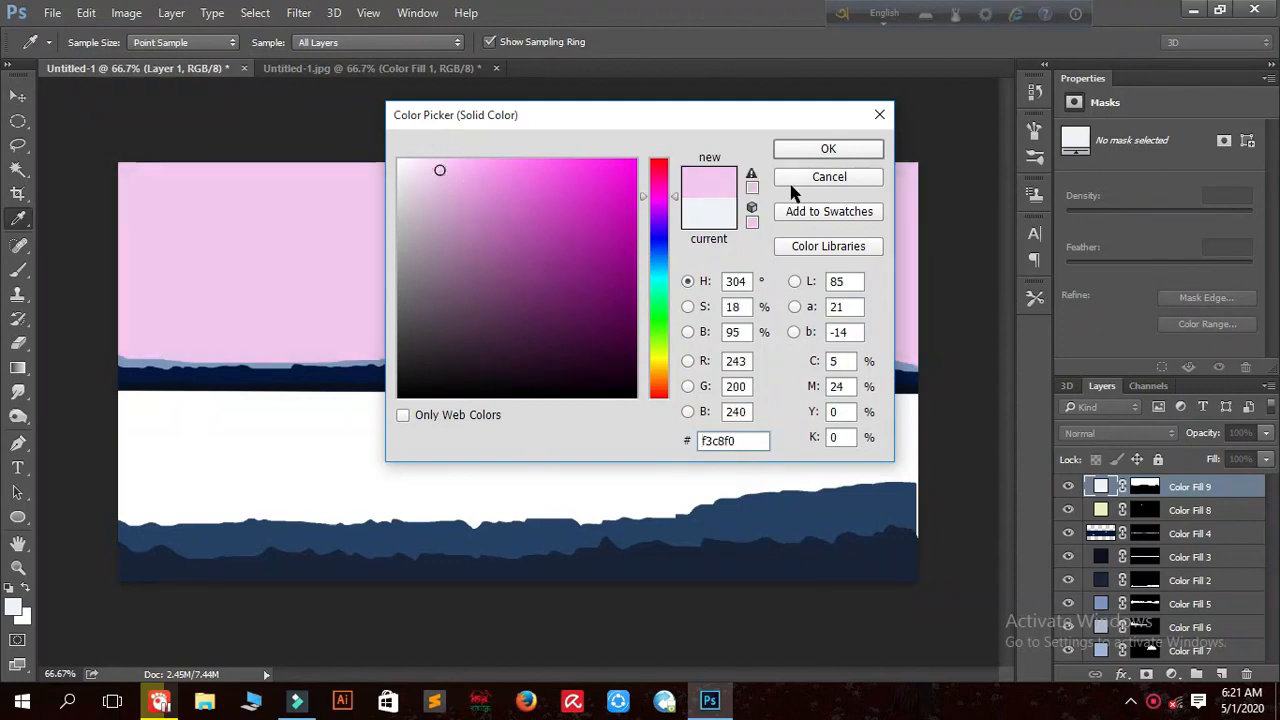
click(828, 148)
drag(1210, 505, 1215, 662)
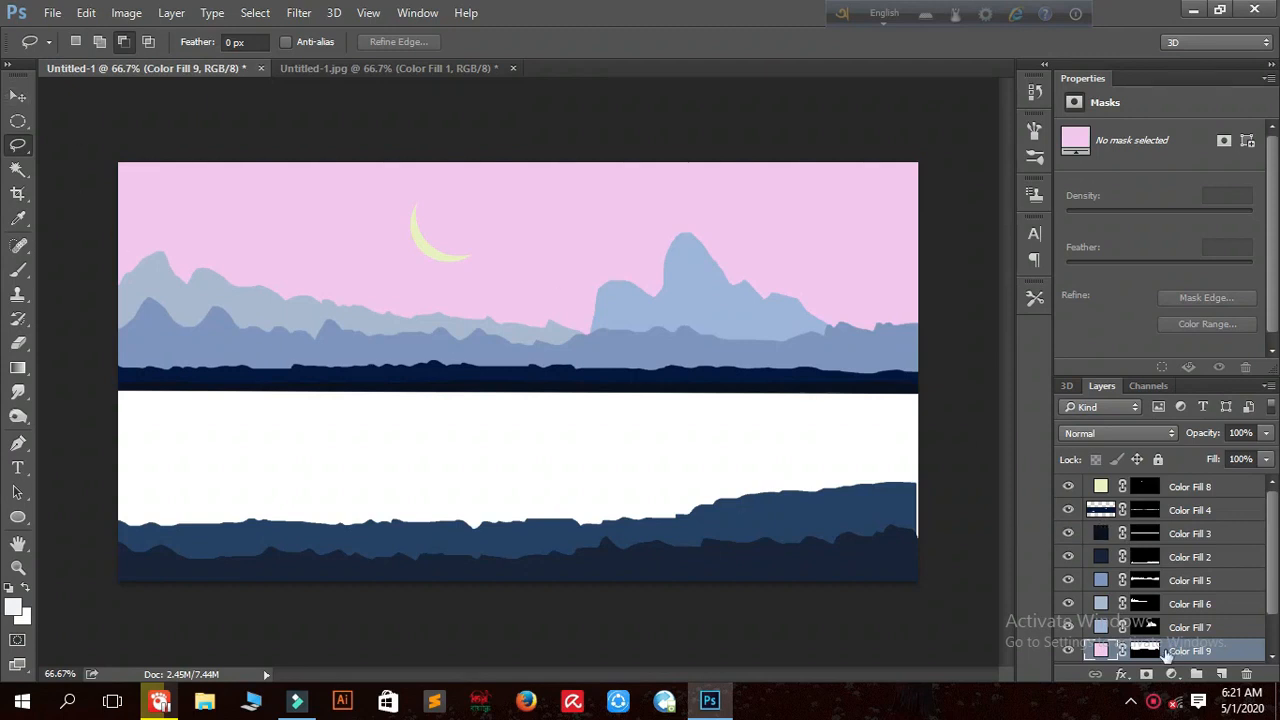
- Change the sky's solid fill in Color Fill 9 to a stronger pink
double_click(1099, 650)
drag(663, 120, 1010, 118)
click(761, 196)
mouse_move(761, 196)
mouse_down()
mouse_move(769, 183)
mouse_move(808, 197)
mouse_move(769, 216)
mouse_move(768, 191)
mouse_move(811, 210)
mouse_move(771, 200)
mouse_move(810, 175)
mouse_up()
click(797, 171)
click(784, 182)
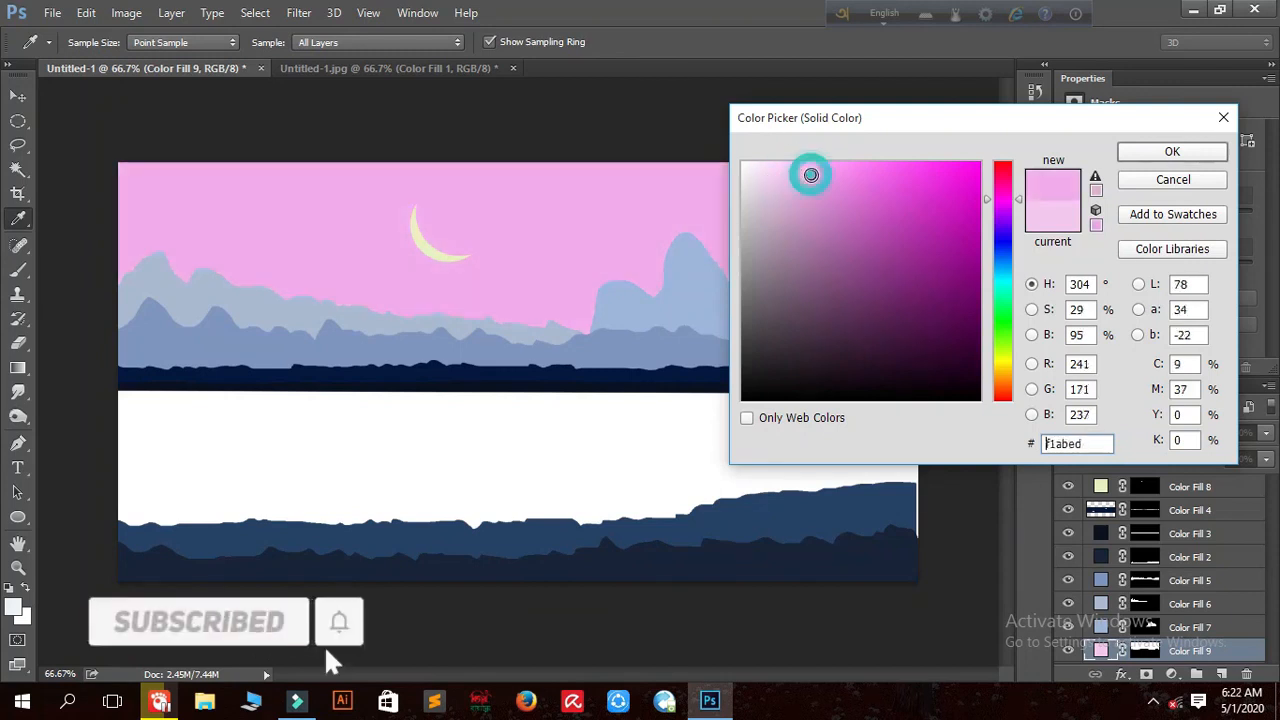
click(1147, 160)
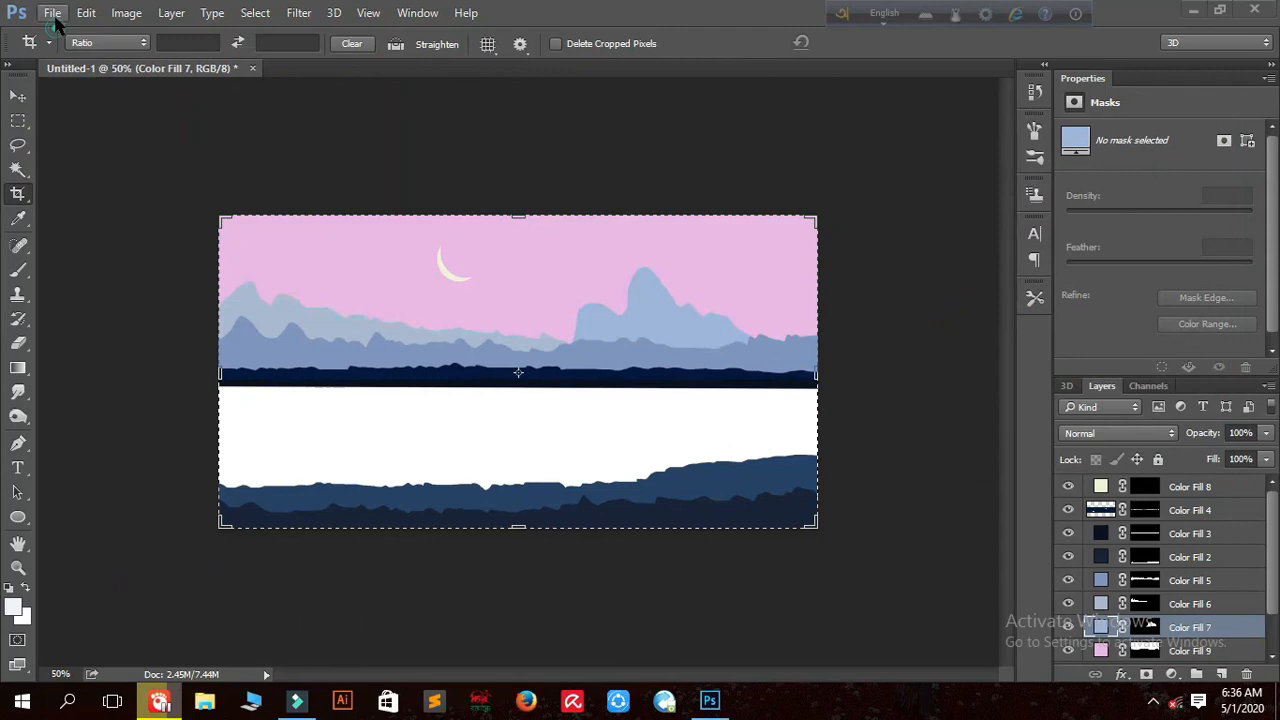
- Save a JPEG copy of the illustration to the Desktop as Untitled-1.jpg, replacing the existing file
click(52, 12)
click(126, 198)
click(240, 405)
click(250, 235)
click(470, 571)
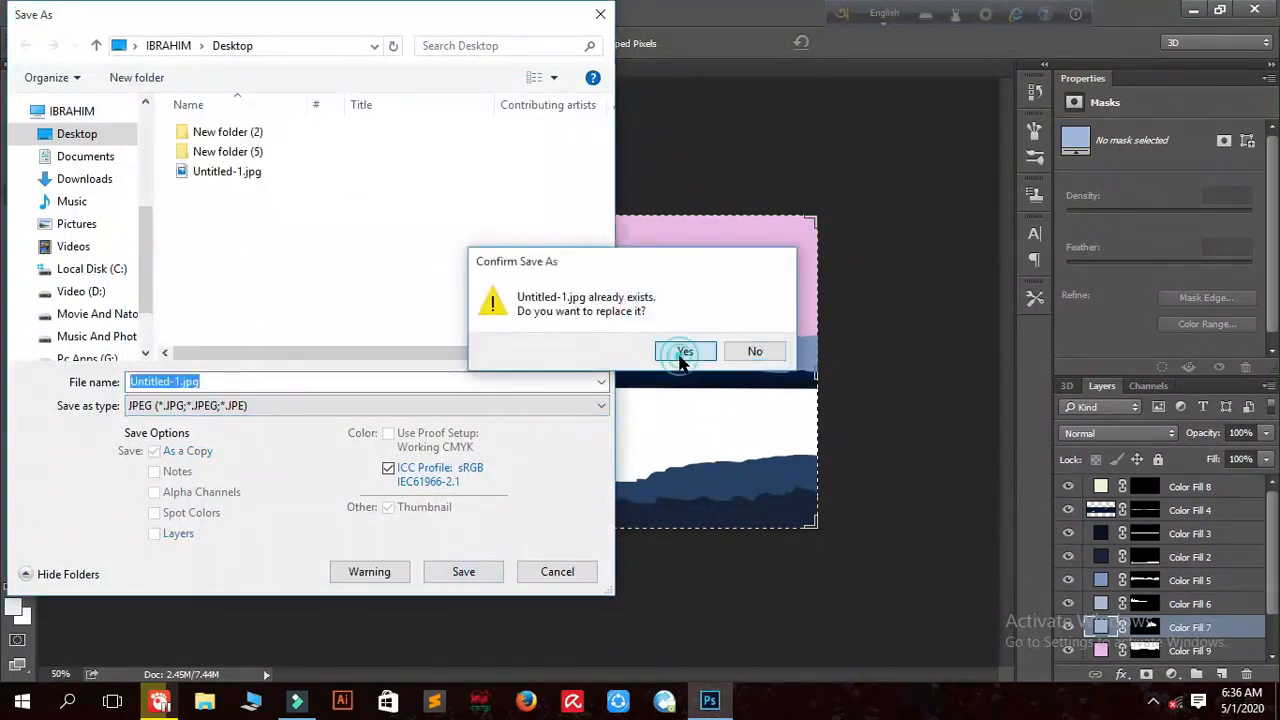
click(678, 347)
click(735, 174)
- Open Untitled-1.jpg and crop it to the sky, mountains and dark treeline above the white water area
click(52, 12)
click(70, 51)
double_click(230, 250)
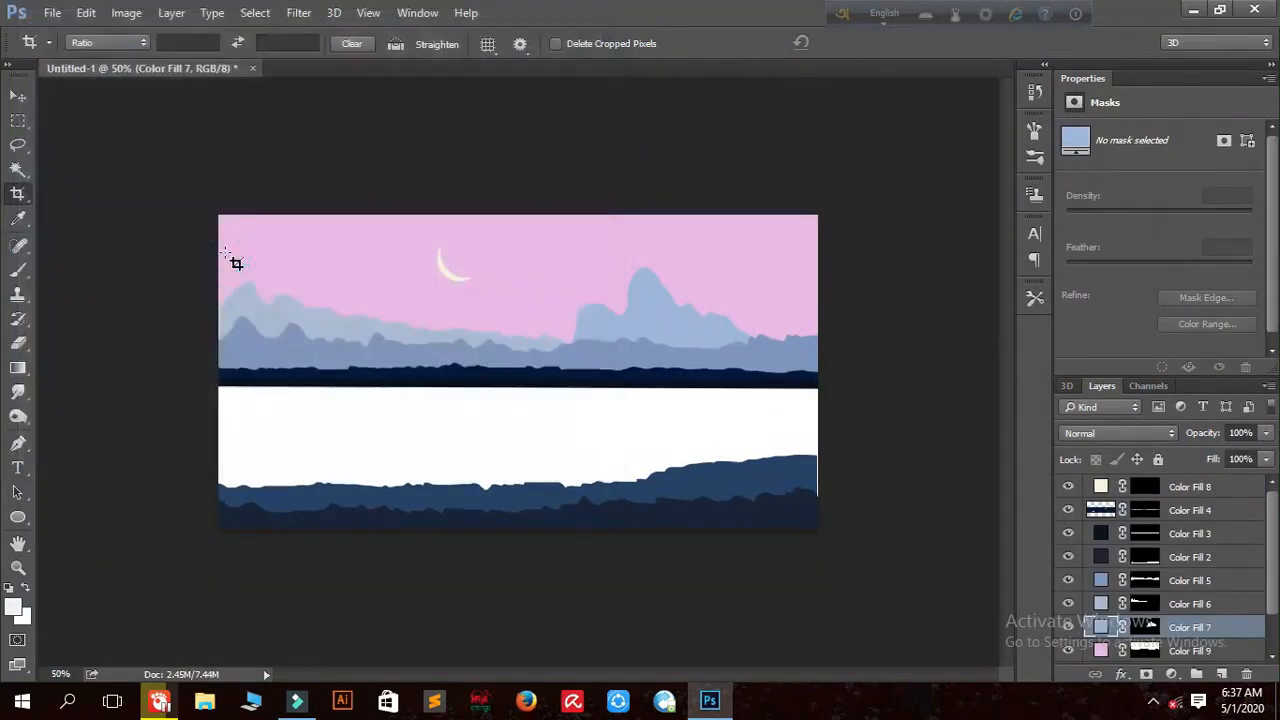
drag(121, 170, 922, 398)
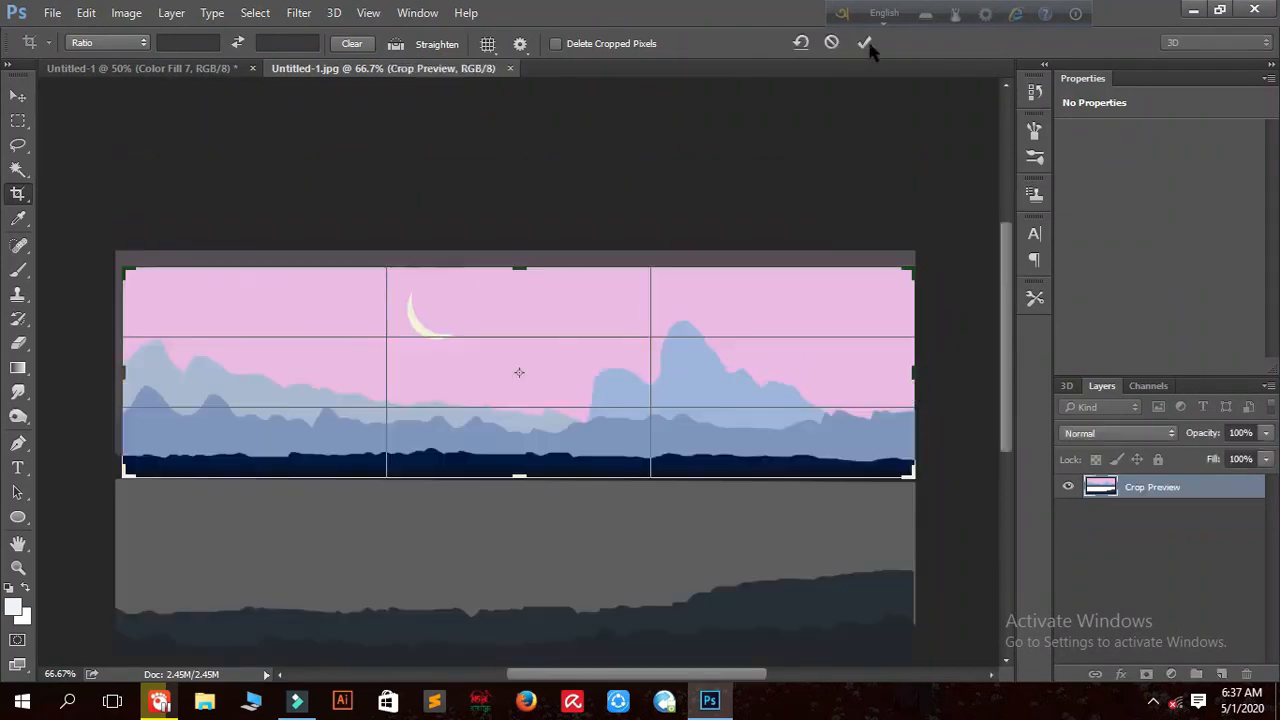
click(864, 43)
- Save the cropped image to the Desktop as a JPEG, overwriting Untitled-1.jpg
click(53, 13)
click(88, 200)
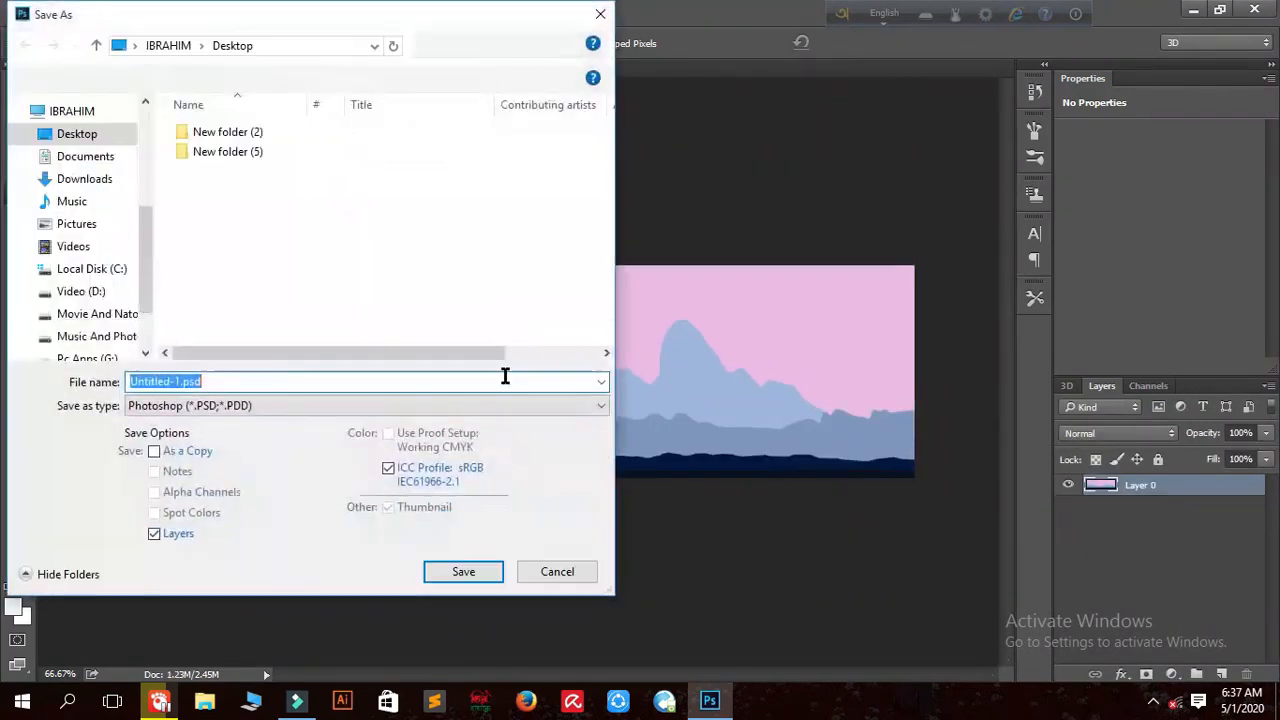
click(314, 405)
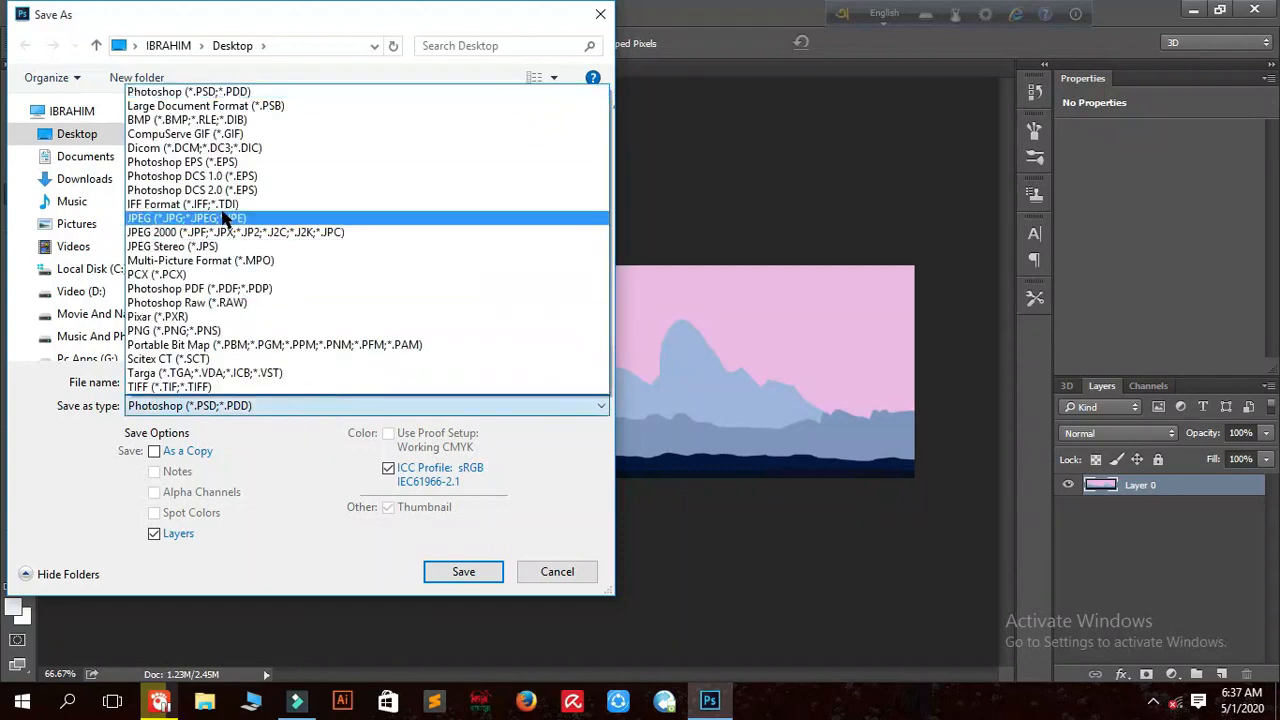
click(320, 222)
click(460, 572)
click(684, 351)
click(730, 171)
- Close the cropped document without saving its changes and reopen Untitled-1.jpg from the Desktop
click(487, 68)
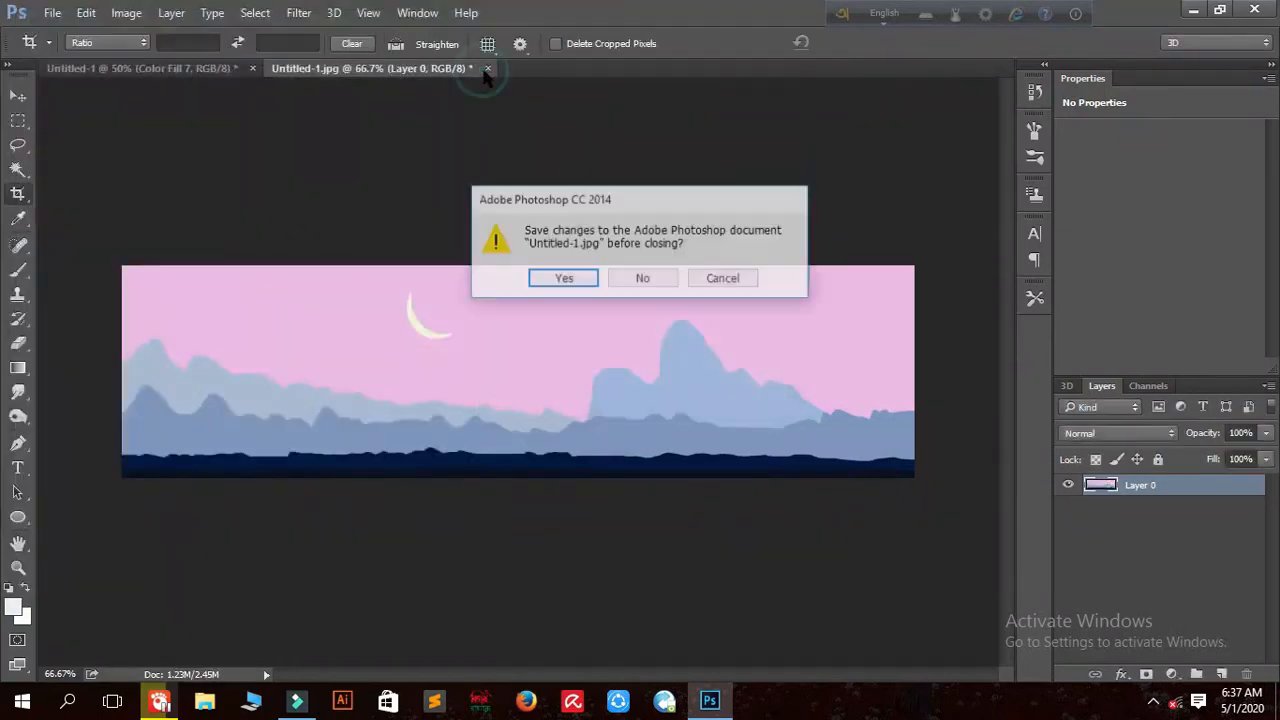
click(640, 278)
click(52, 12)
click(66, 51)
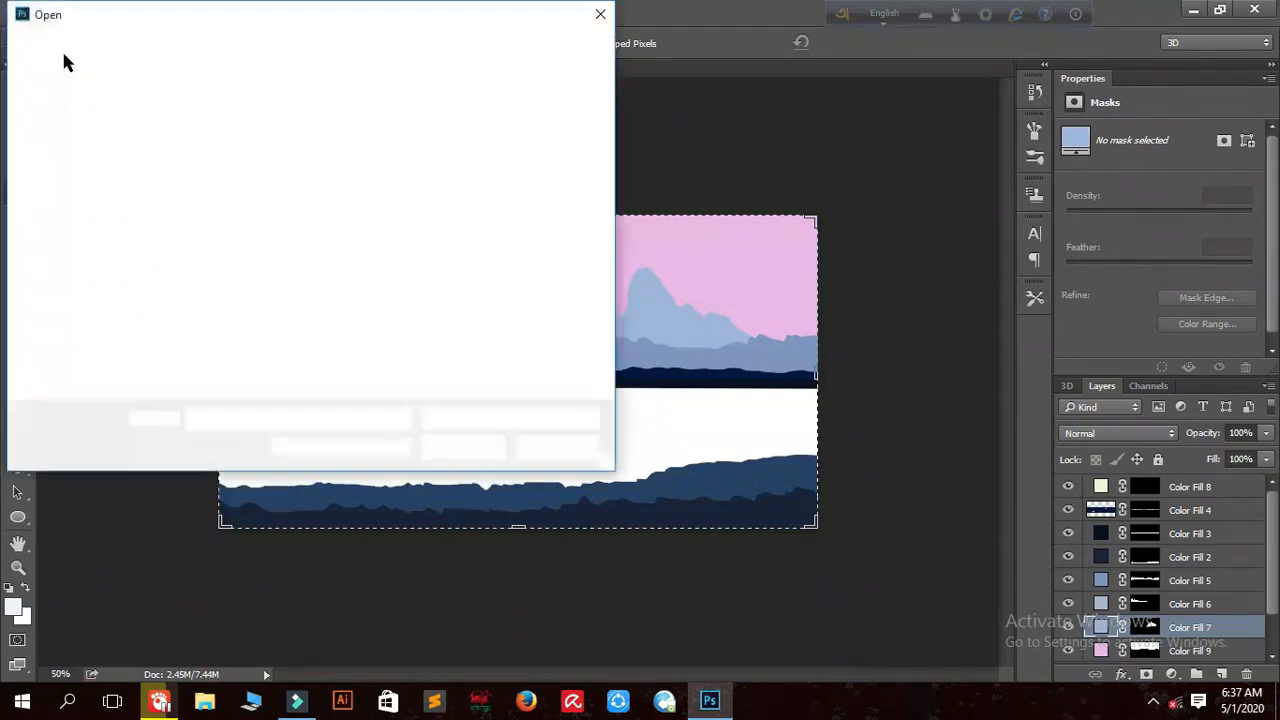
double_click(224, 249)
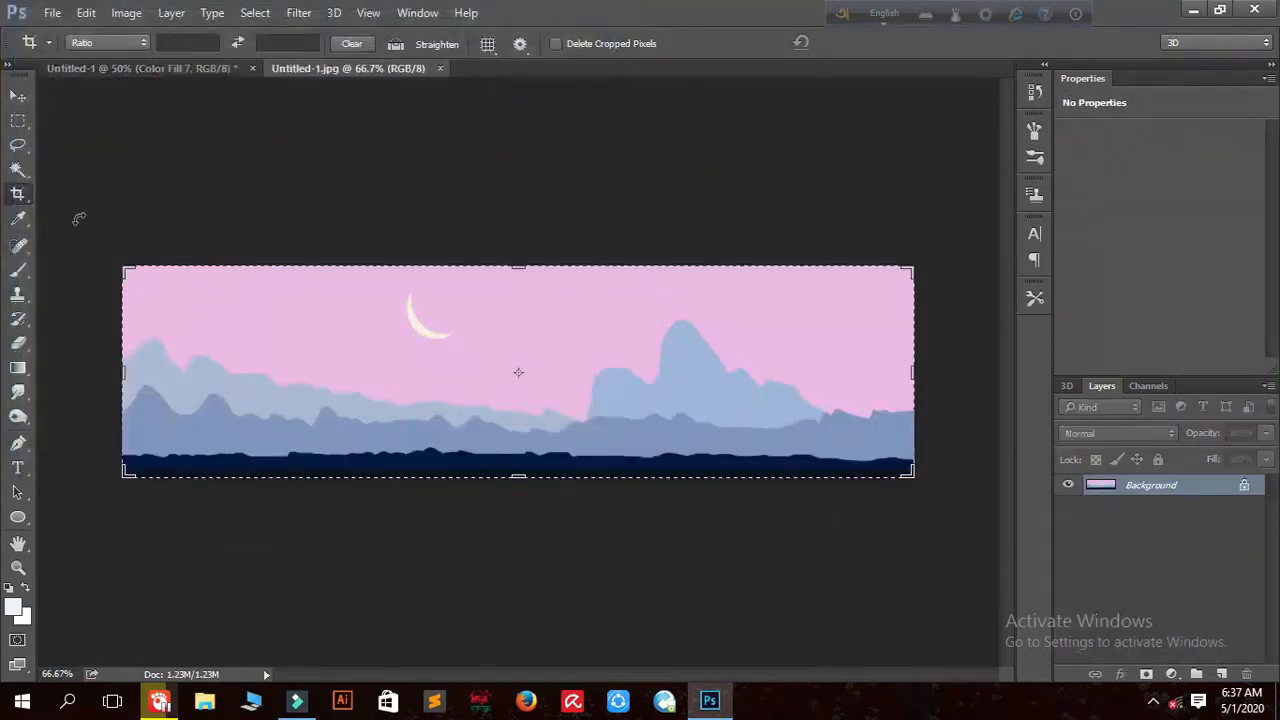
- Copy the cropped scene into the layered Untitled-1 document and center it horizontally over the canvas
key(v)
drag(195, 310, 366, 357)
scroll(1172, 630, down, 3)
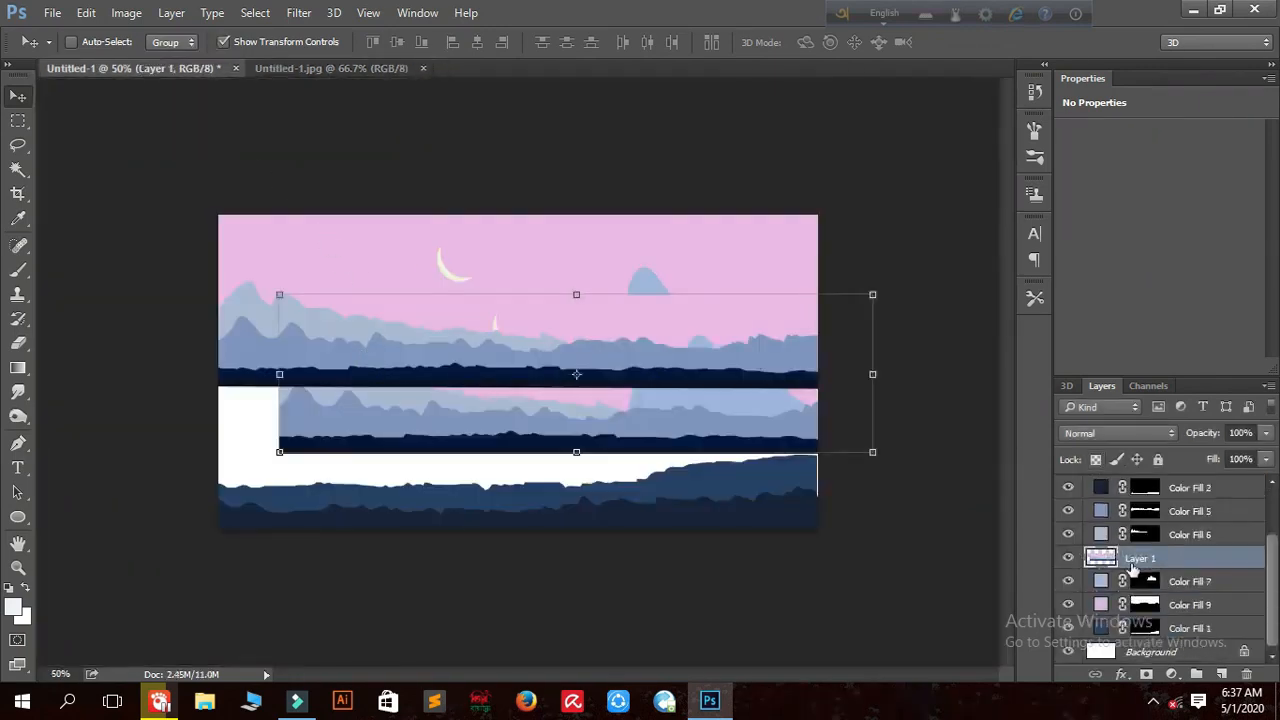
drag(612, 390, 552, 398)
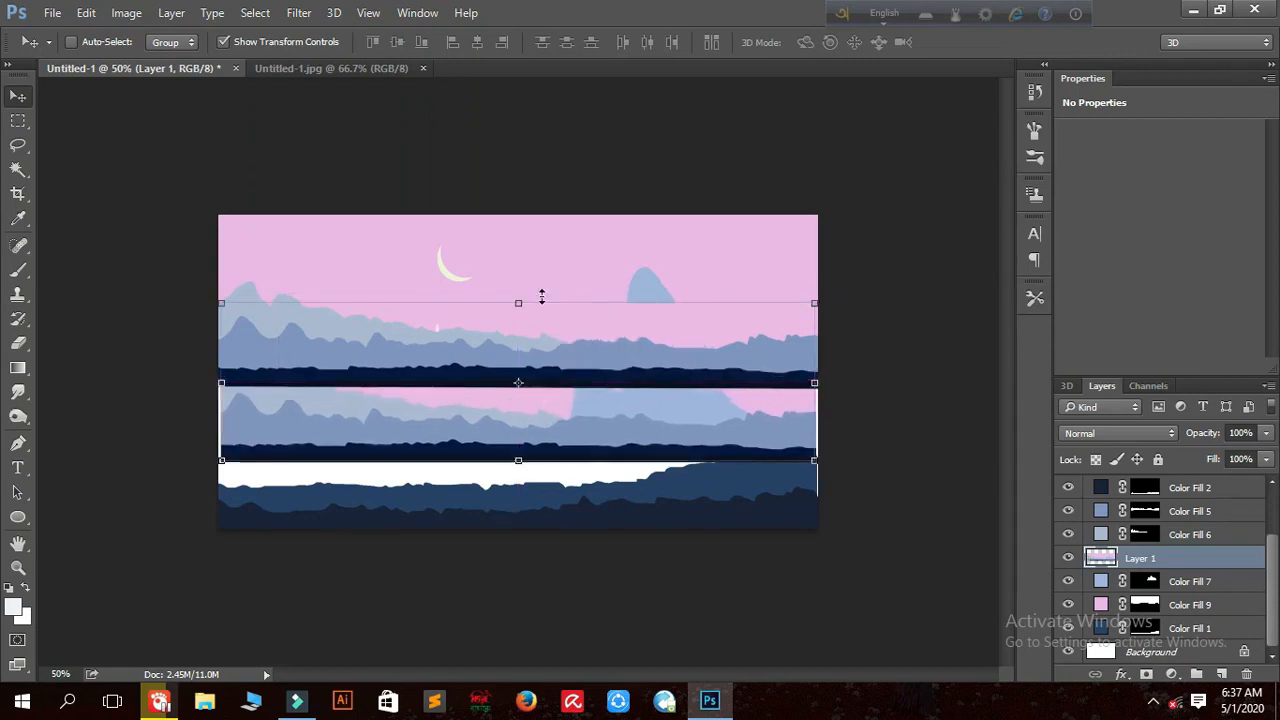
- Rotate the copied scene about 180°, scale it to 103.63% width and 72.36% height, and fit it below the treeline as a reflection
drag(505, 288, 536, 521)
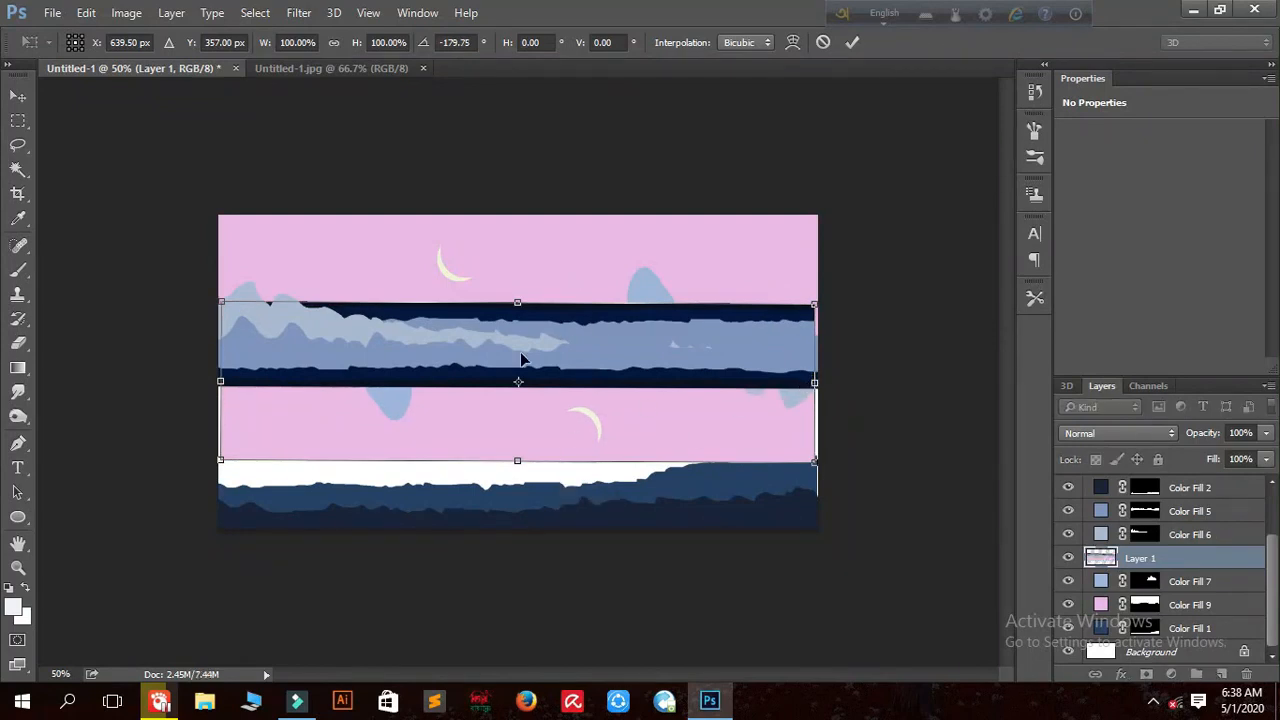
drag(522, 272, 524, 226)
drag(531, 362, 530, 428)
drag(517, 537, 519, 496)
drag(812, 441, 824, 440)
drag(221, 439, 205, 438)
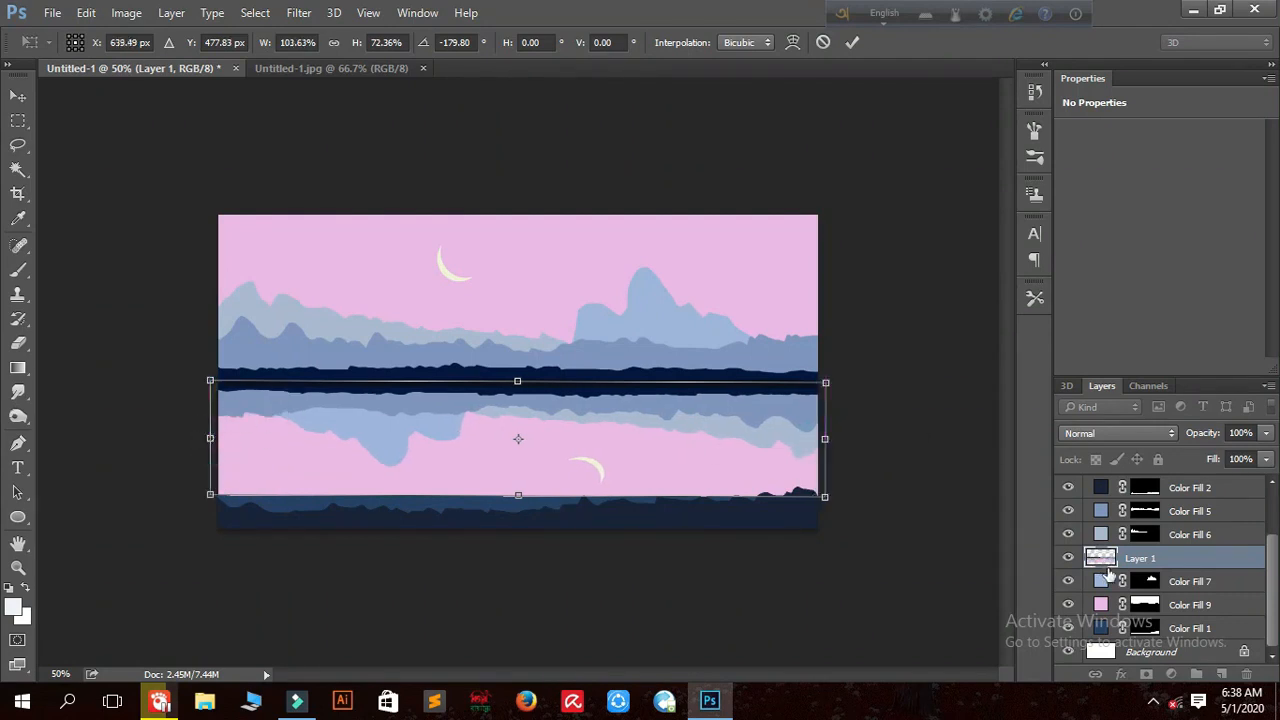
click(852, 42)
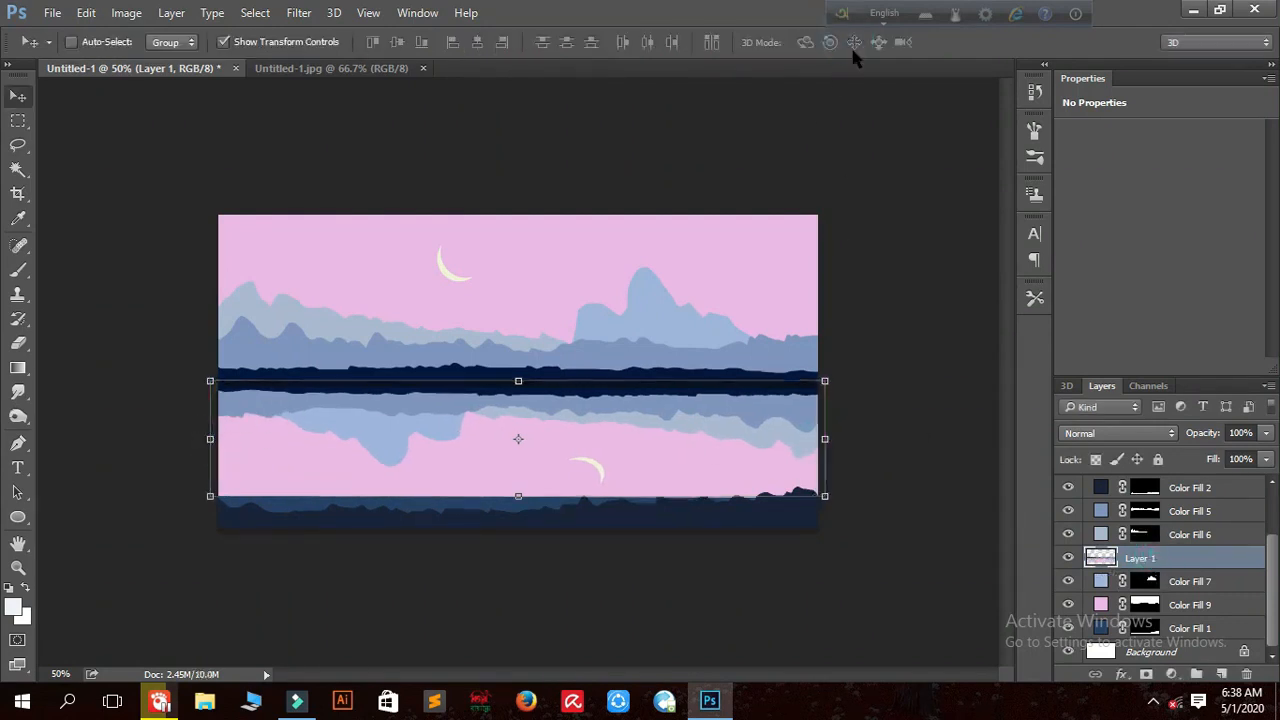
- Move the reflection layer directly above Background and apply an Ocean Ripple distortion to it
drag(1215, 565, 1226, 642)
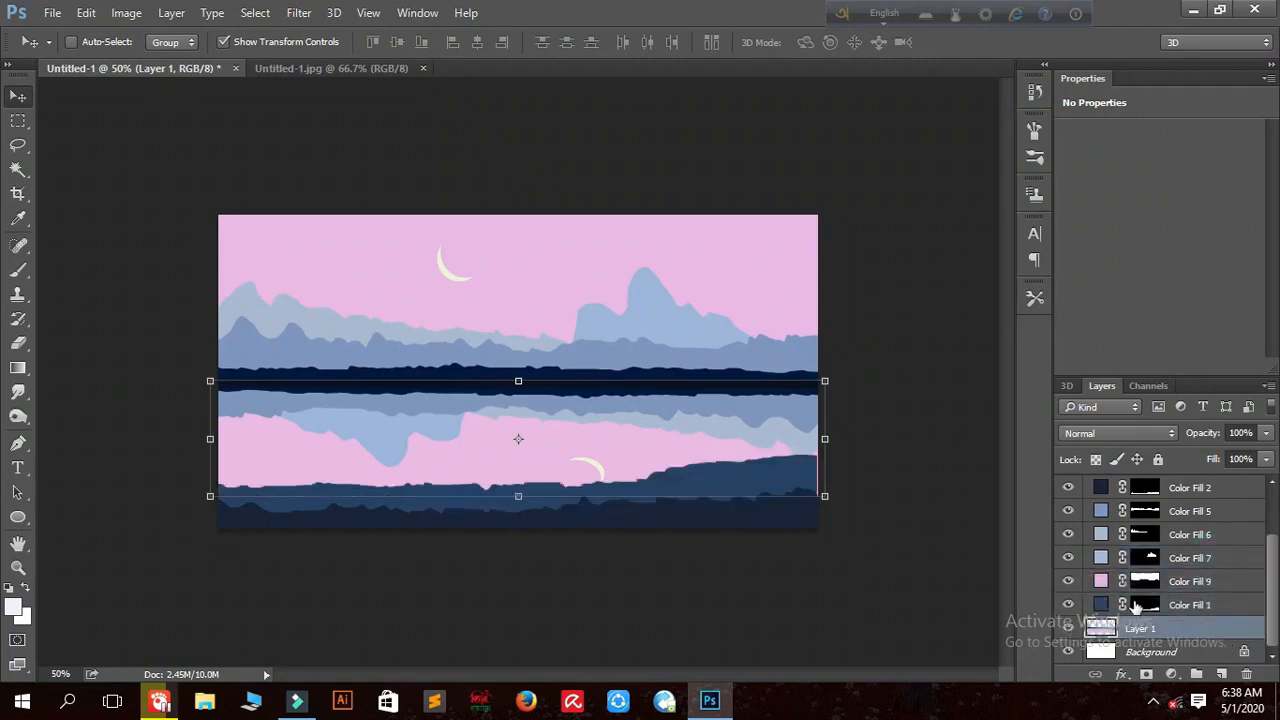
key(ctrl+t)
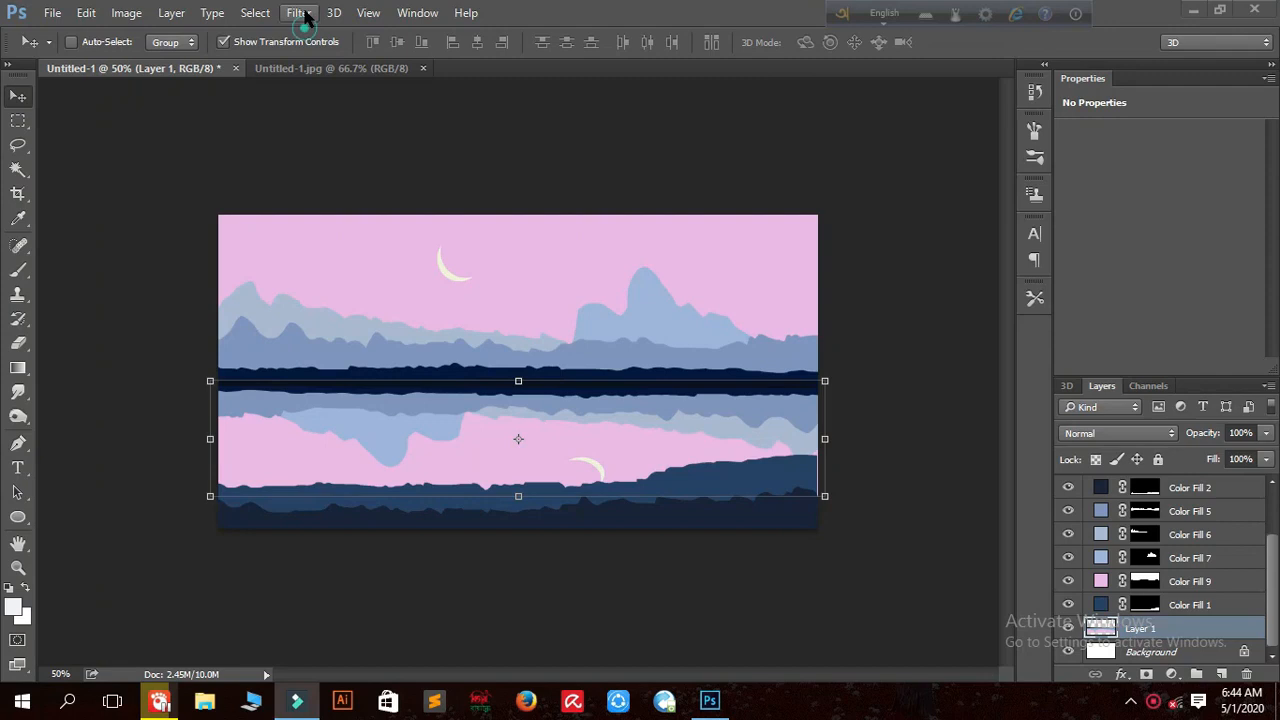
click(305, 15)
click(341, 85)
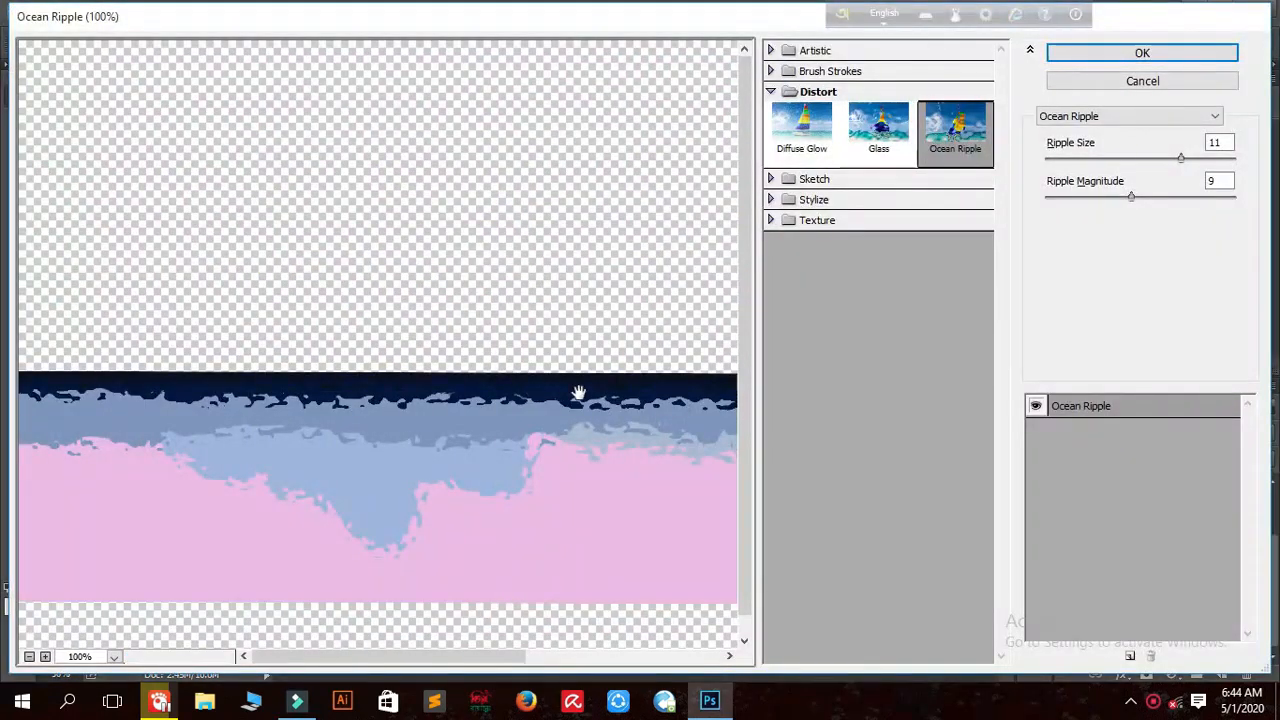
click(819, 92)
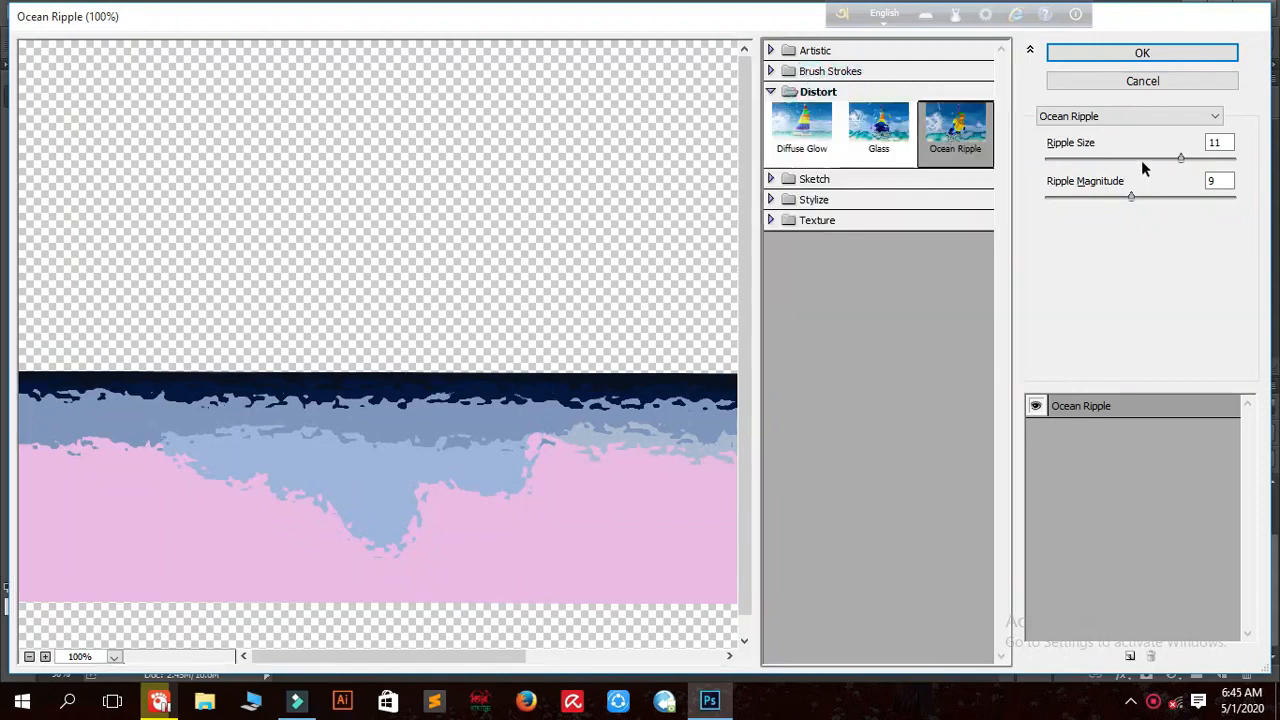
drag(1166, 157, 1133, 196)
click(1162, 50)
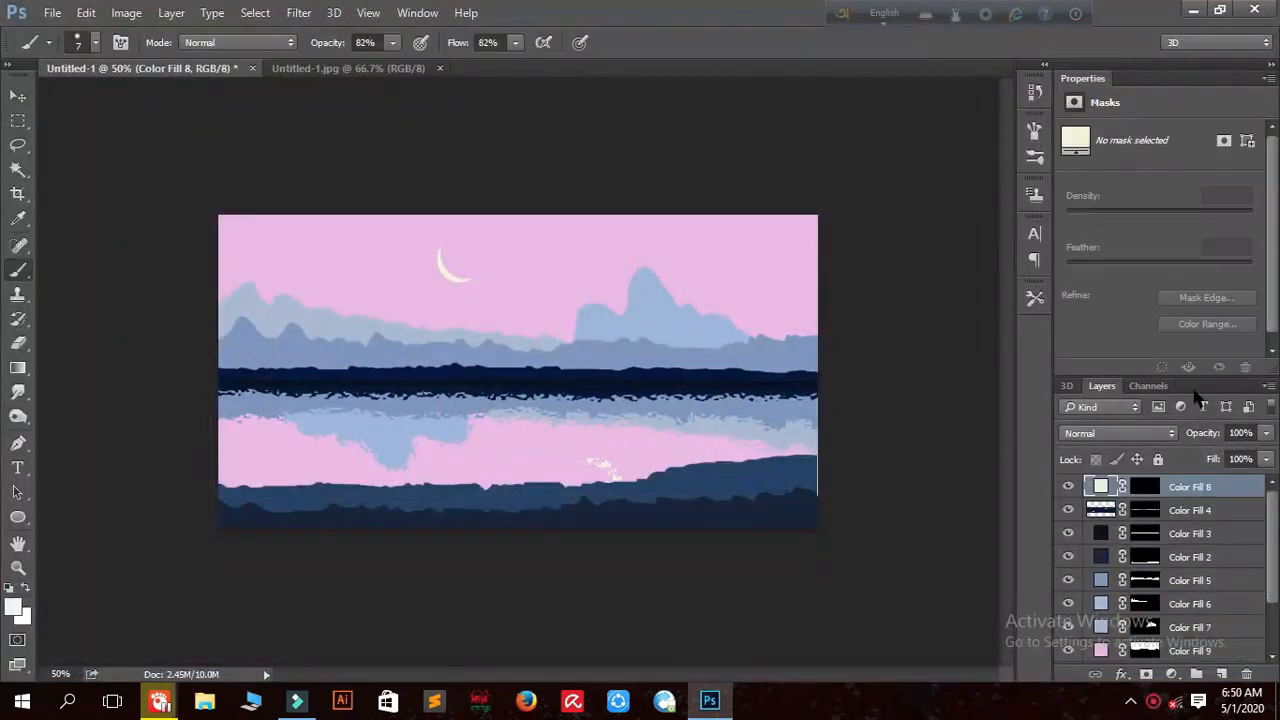
- Add a new top layer and paint small white stars above the left mountains with a 6 px hard round brush
click(1220, 673)
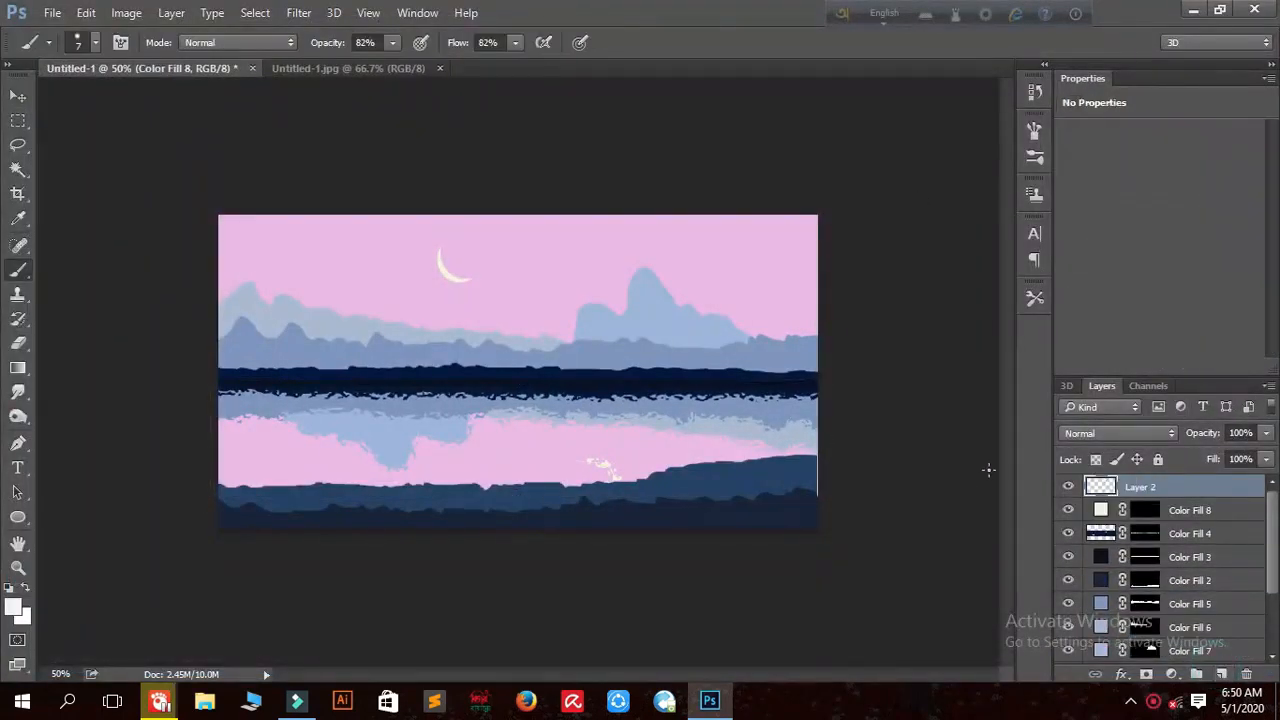
right_click(29, 264)
click(260, 263)
right_click(345, 283)
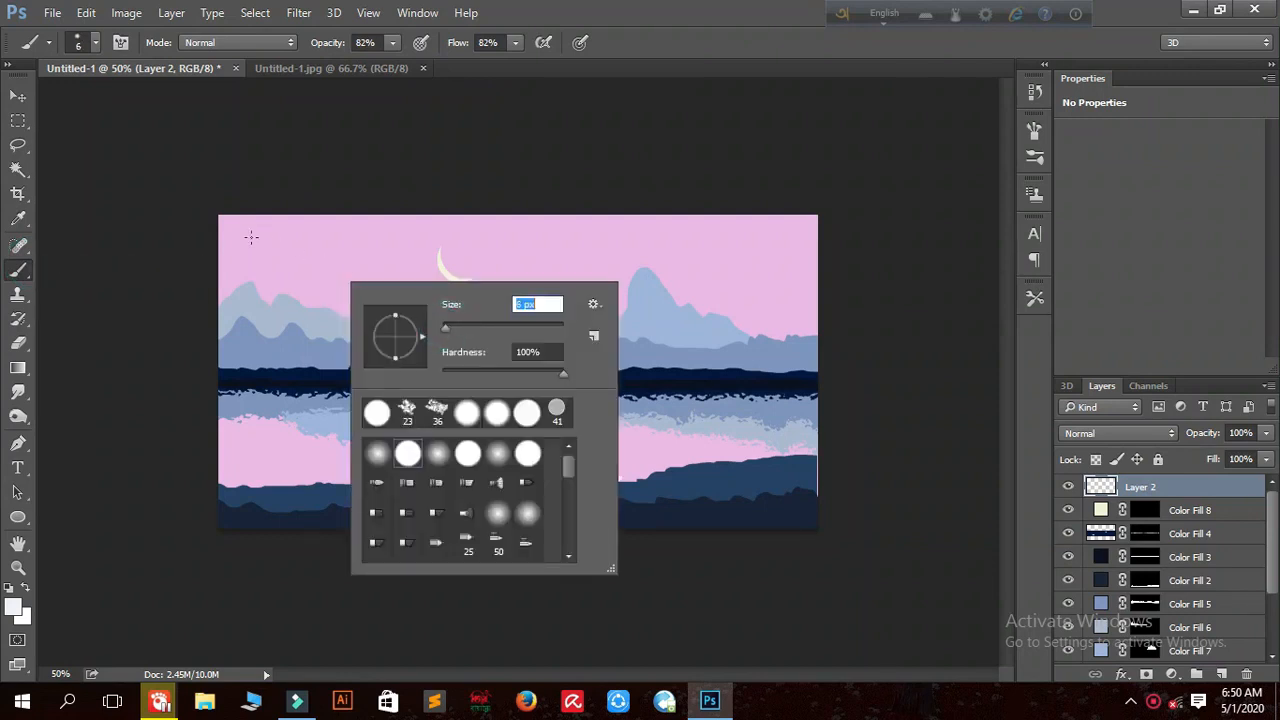
key(Return)
click(294, 247)
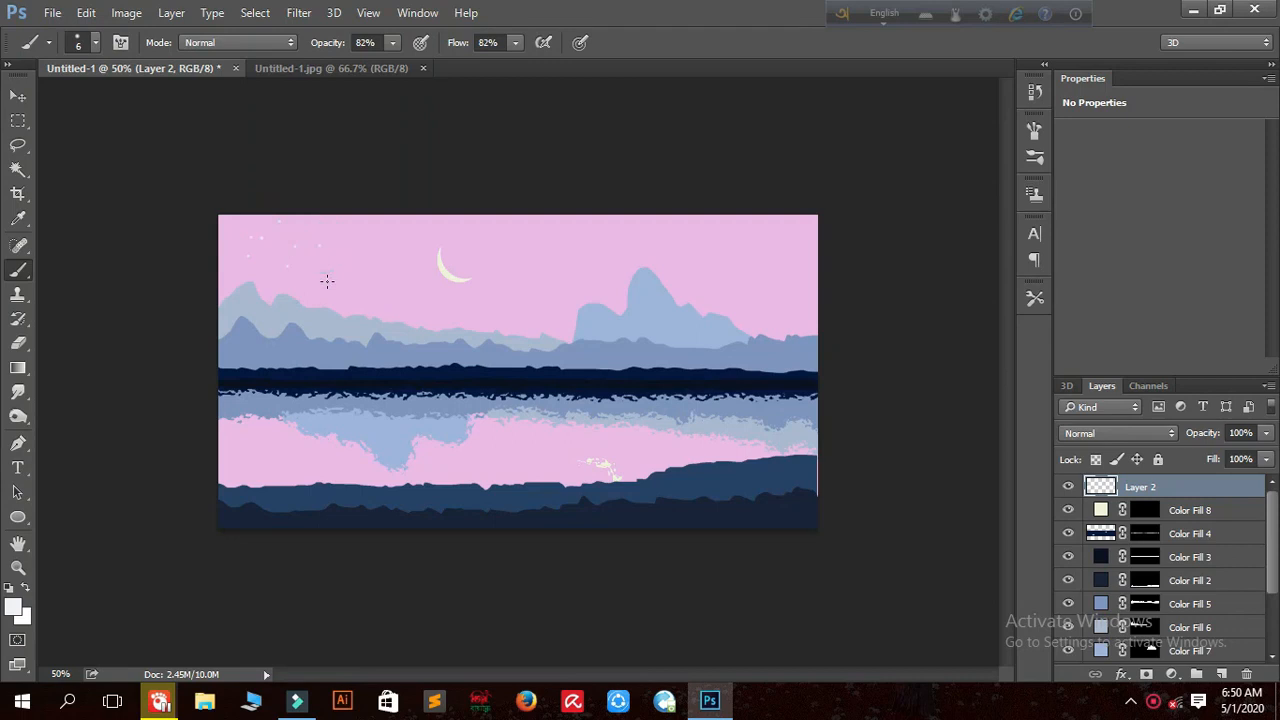
- Scatter more white star dots around the moon and across the rest of the sky
click(390, 282)
click(424, 257)
click(566, 281)
click(86, 12)
click(86, 12)
click(86, 12)
click(155, 47)
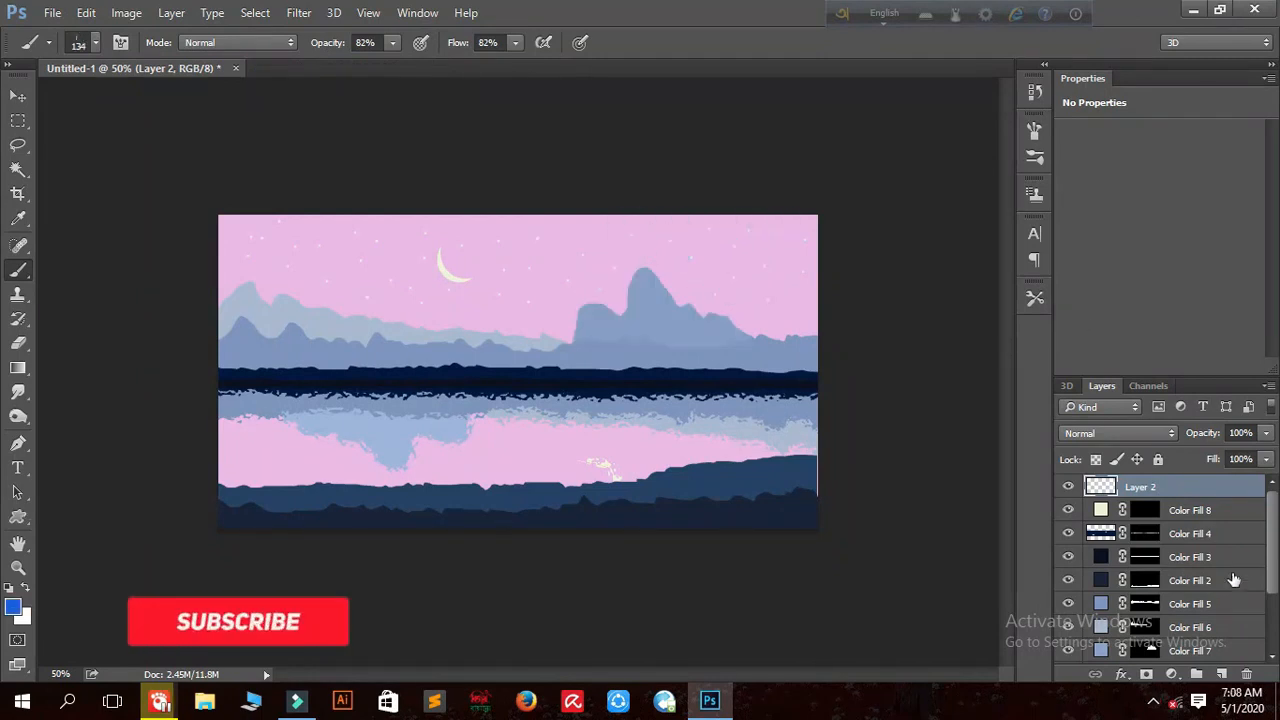
- Add a new top layer and paint the first grass tufts along the right lake bank with the 134 px grass brush and a blue foreground color
click(14, 606)
click(976, 184)
click(1141, 172)
right_click(18, 268)
click(90, 262)
right_click(740, 448)
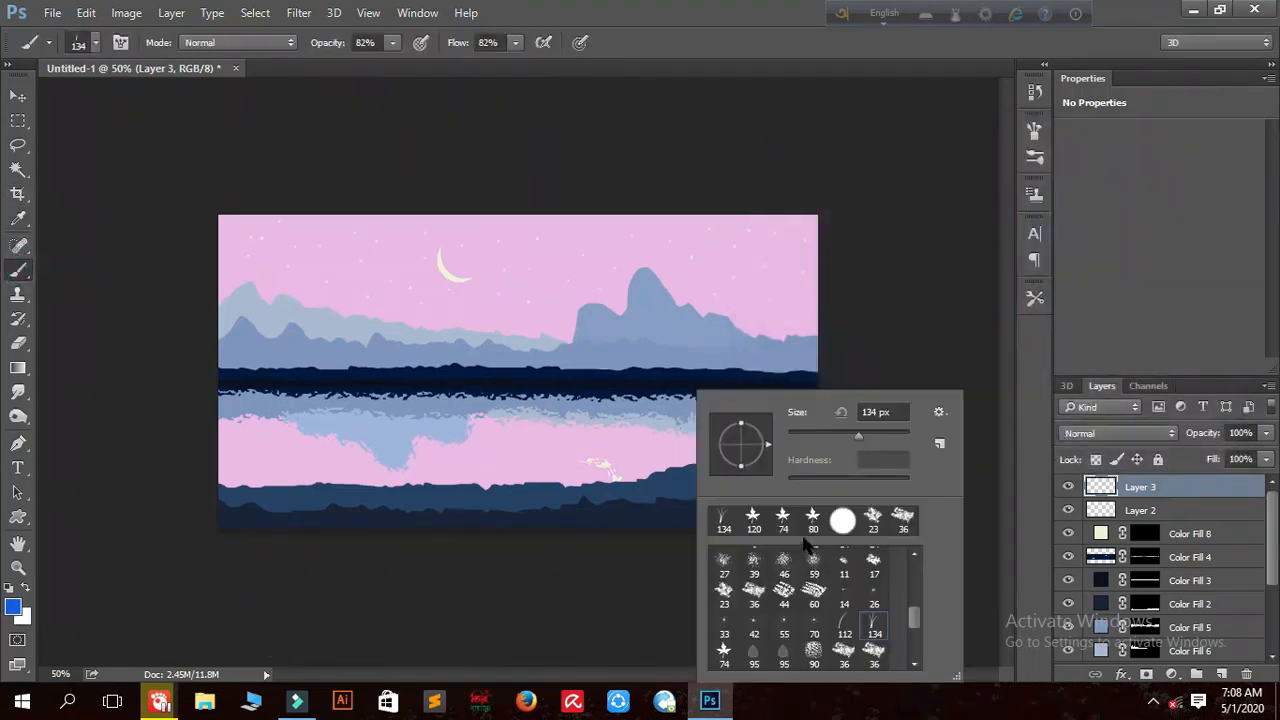
click(666, 461)
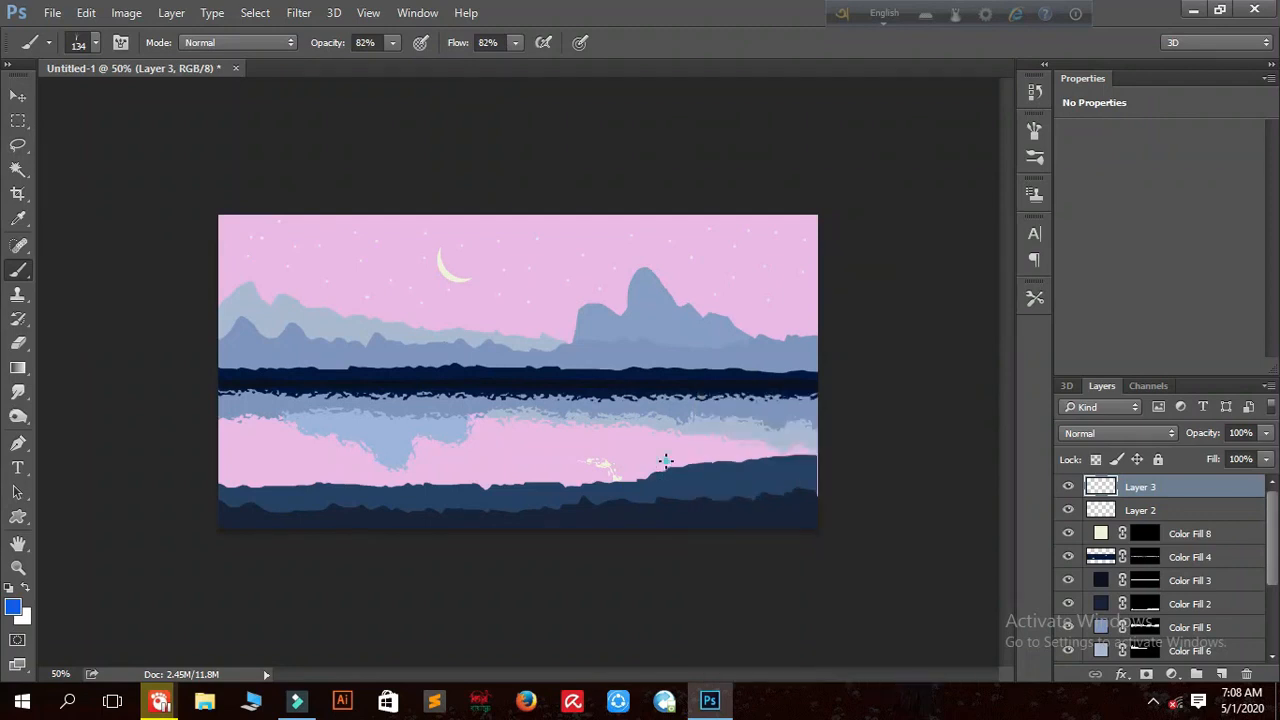
click(811, 442)
click(671, 453)
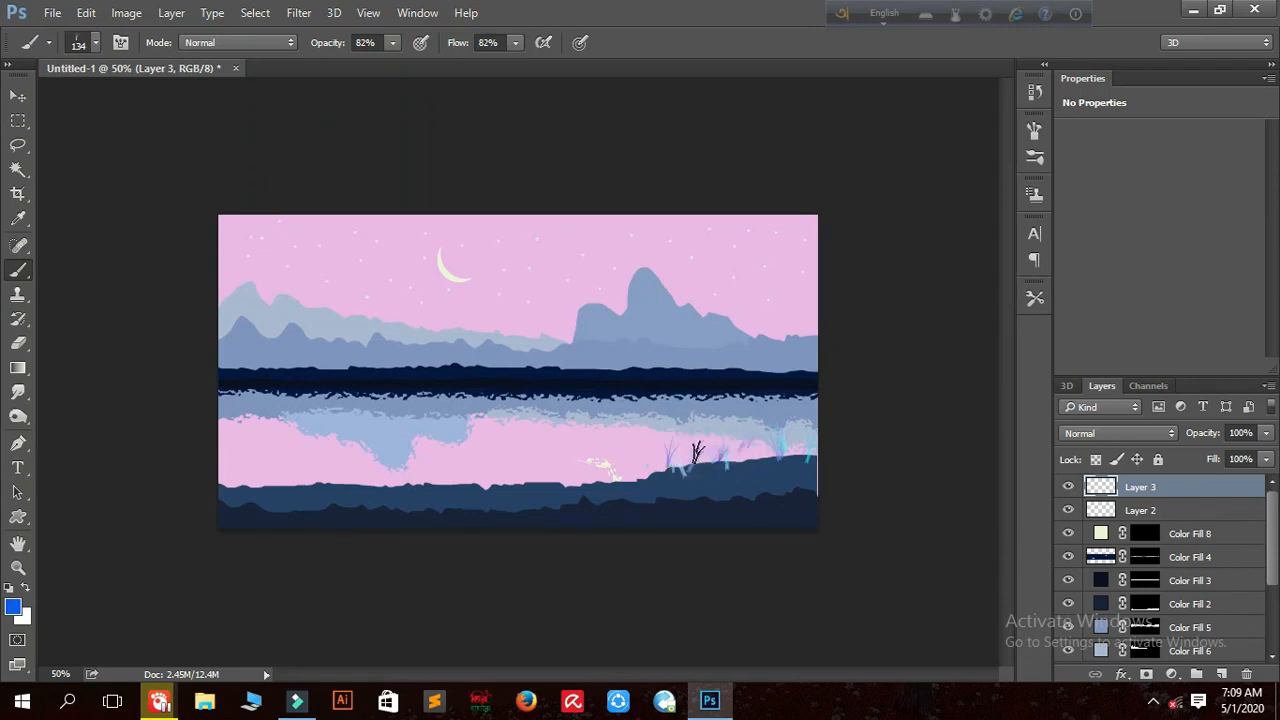
- Thicken the grass along the right bank and move its layer down the stack to sit behind the foreground hill
click(762, 450)
click(702, 459)
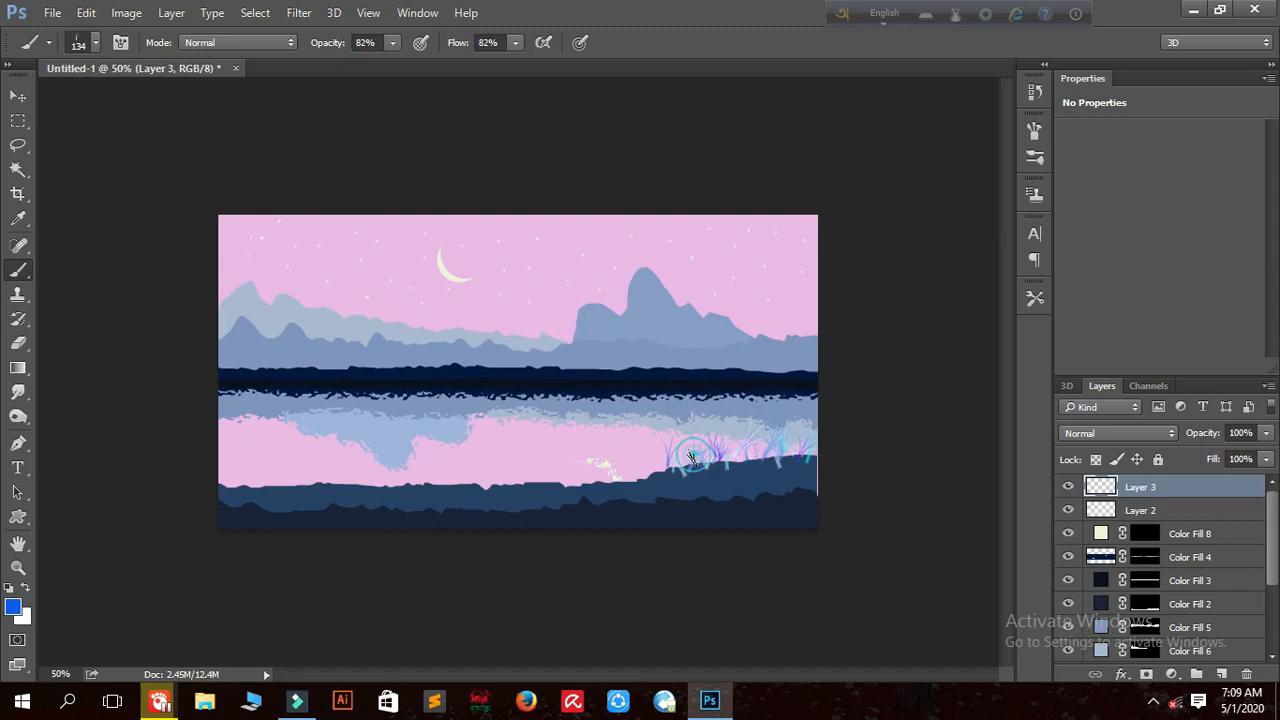
click(645, 462)
click(681, 460)
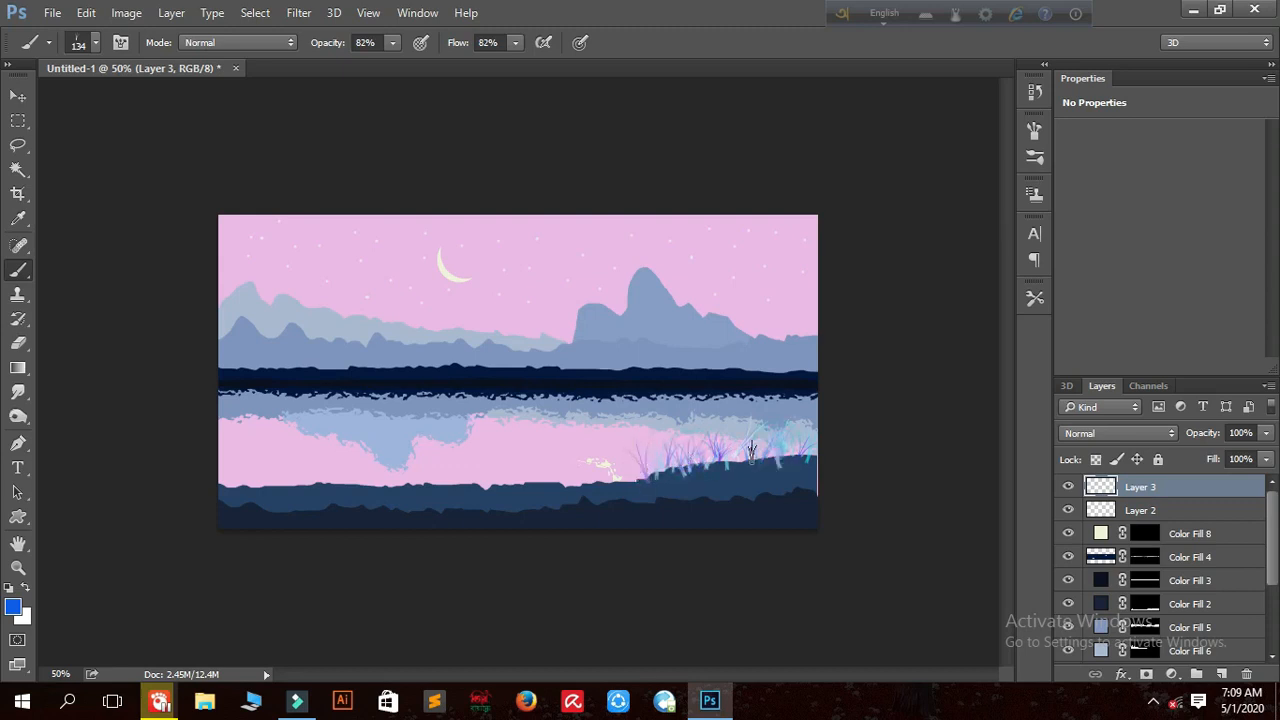
click(651, 463)
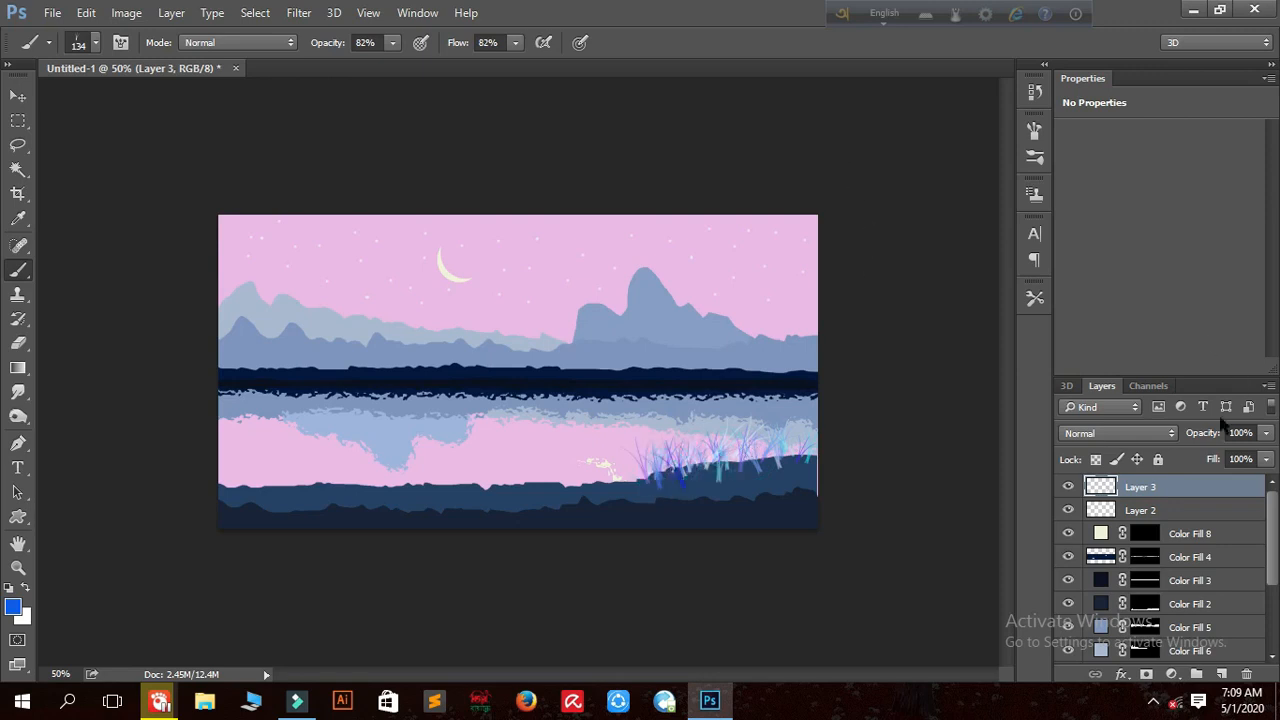
drag(1201, 490, 1219, 621)
drag(1187, 512, 1204, 562)
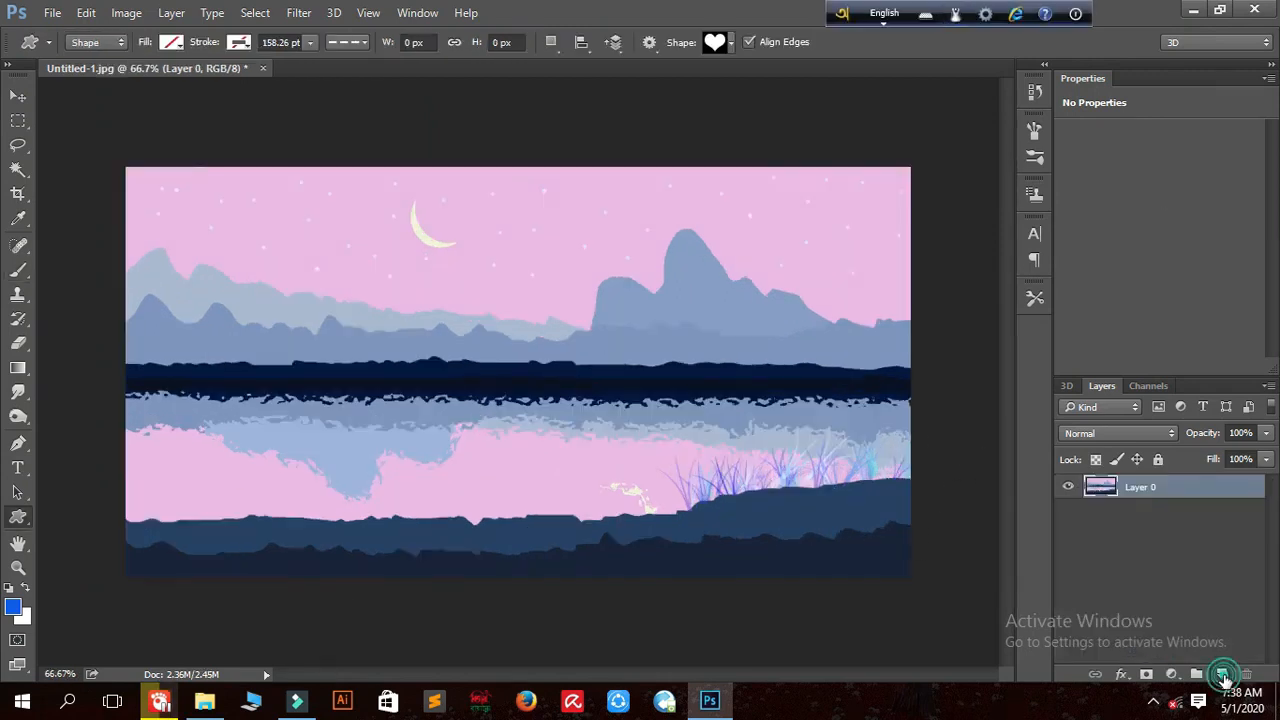
- Add a new layer in Untitled-1.jpg and draw a heart custom shape about 186 × 172 px in the sky just left of the moon
click(1222, 675)
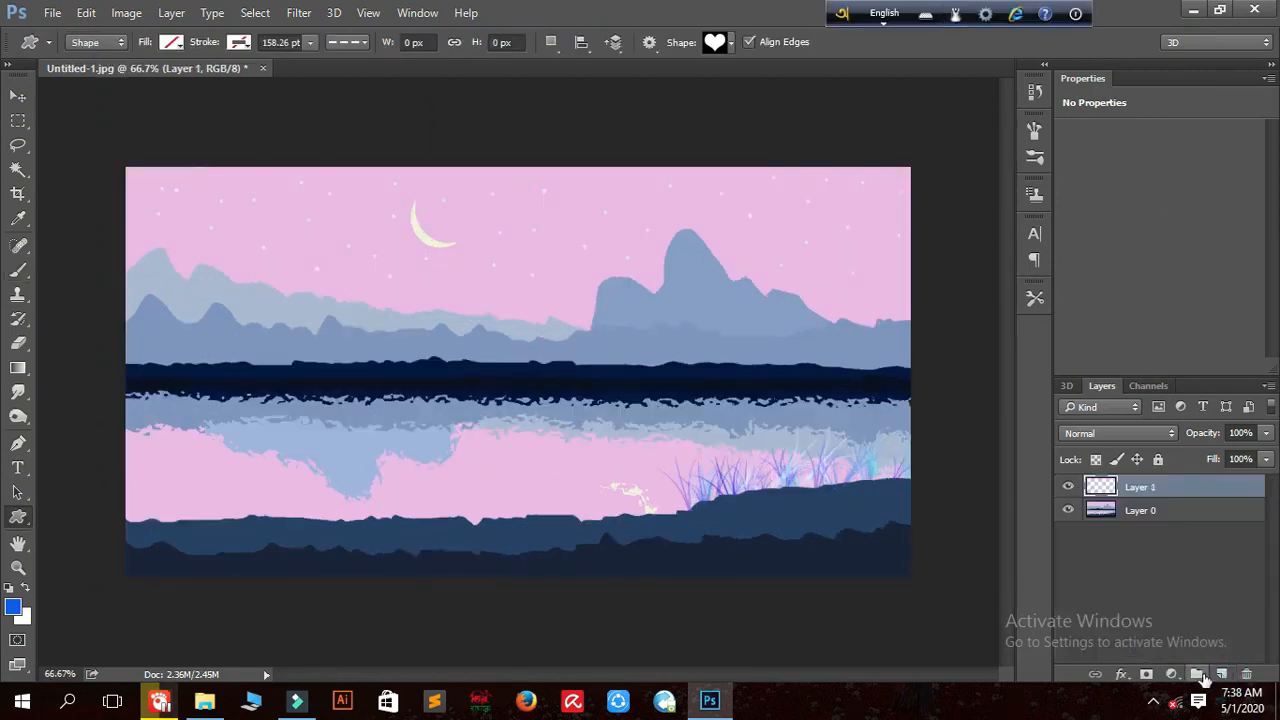
right_click(18, 516)
click(85, 601)
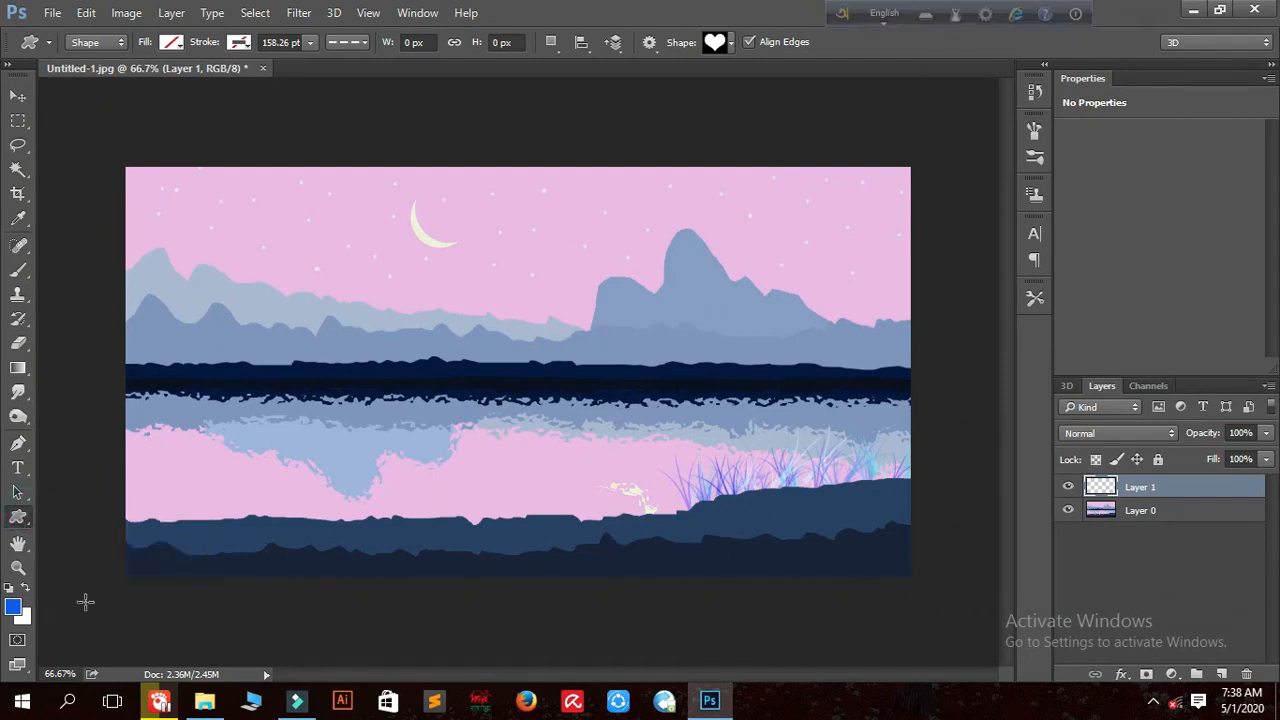
click(731, 42)
double_click(742, 84)
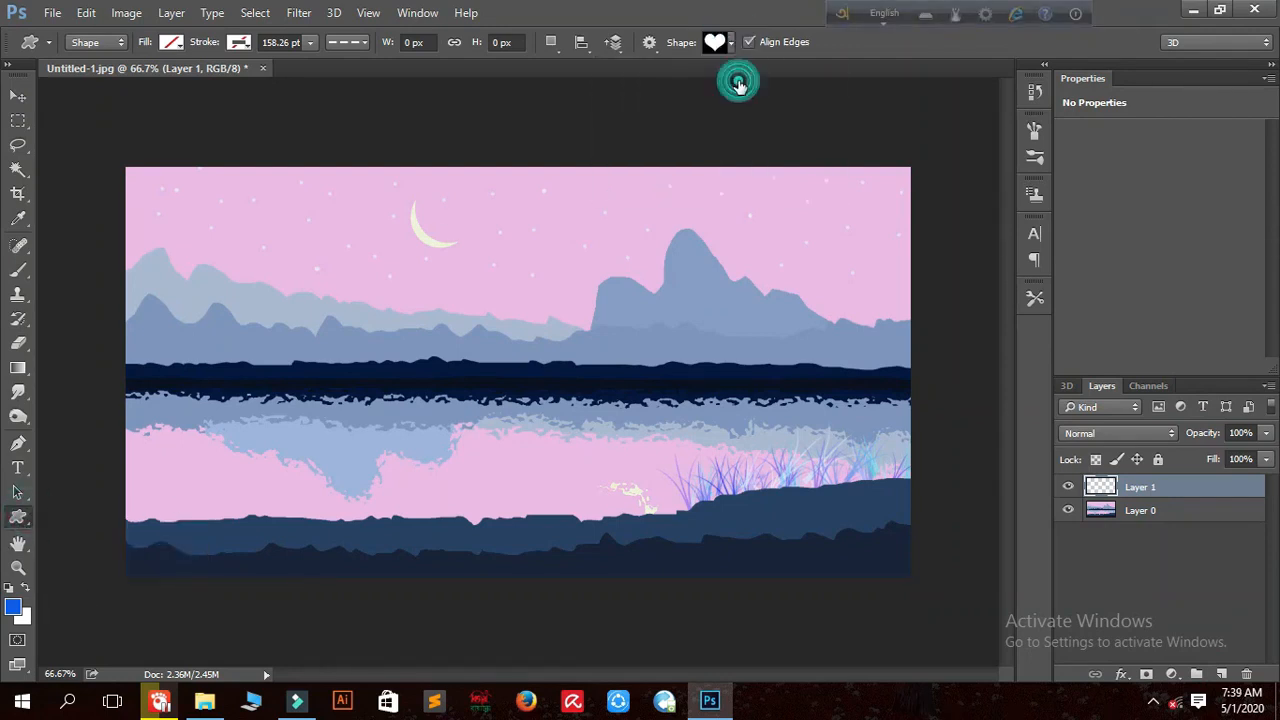
drag(296, 186, 410, 292)
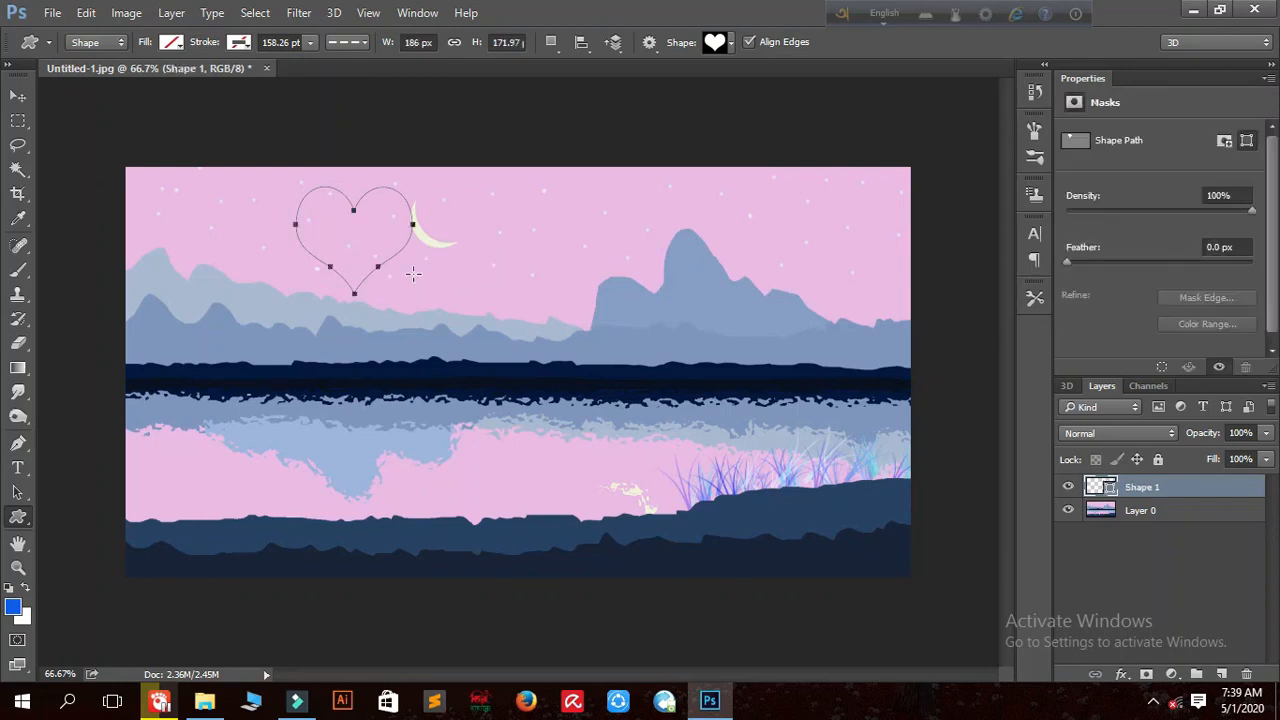
- Add a drop shadow to the heart shape and move it further left in the sky, away from the moon
right_click(1145, 497)
click(868, 120)
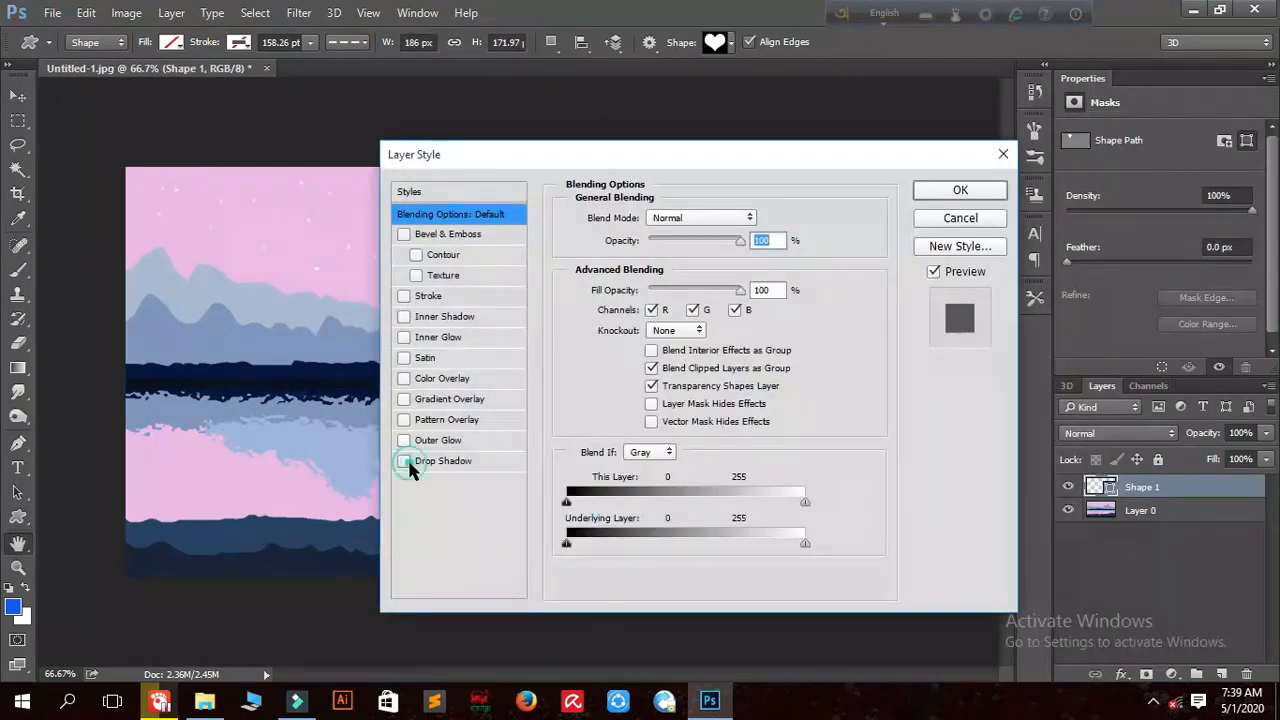
click(405, 534)
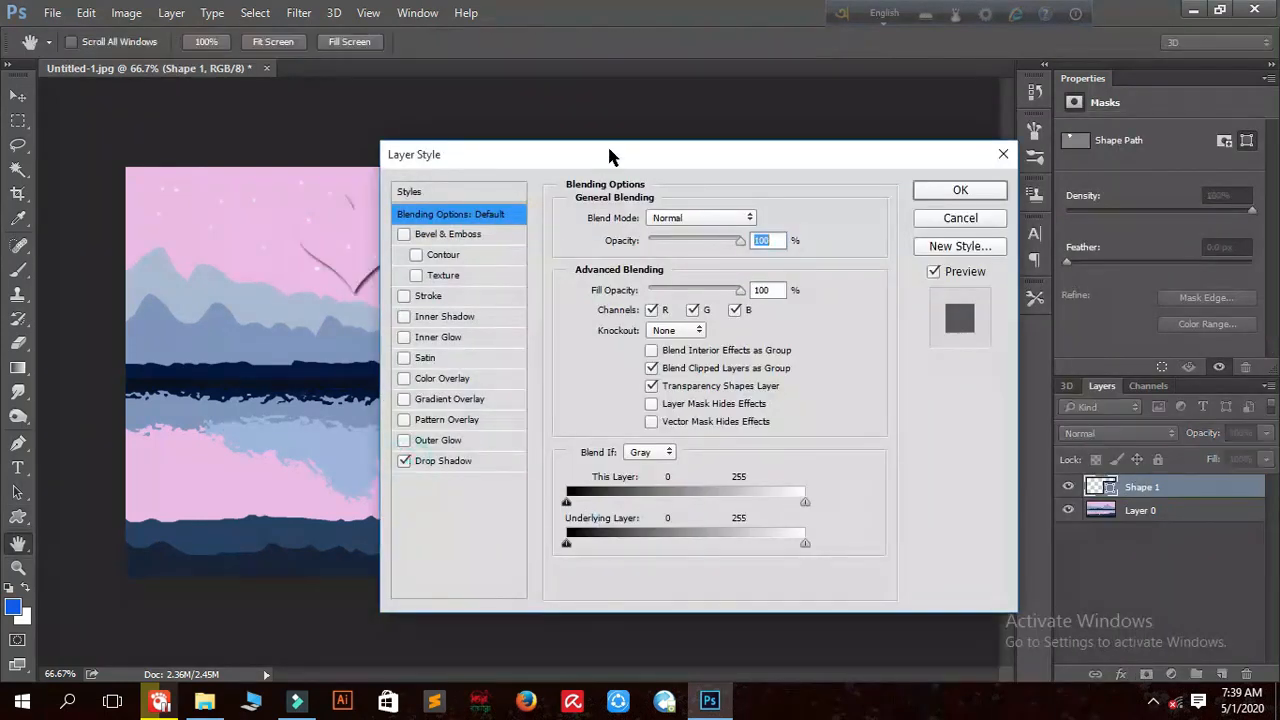
drag(608, 150, 674, 156)
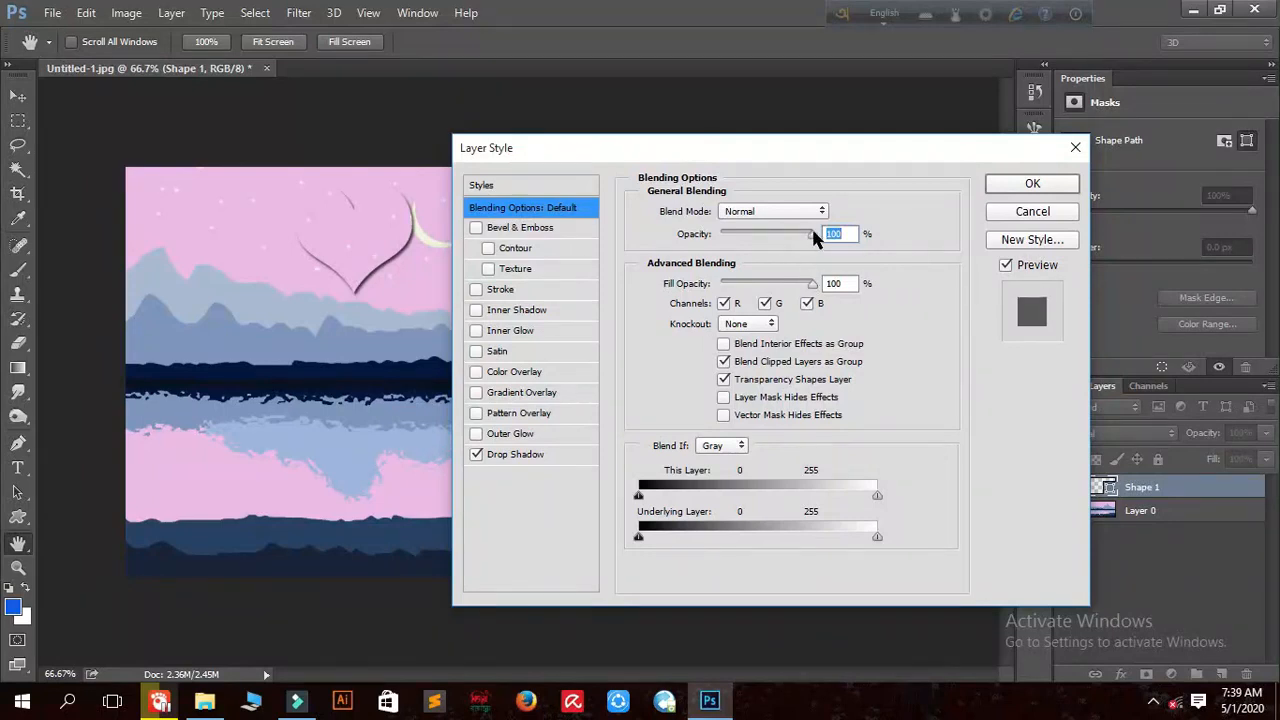
click(1027, 183)
click(18, 96)
drag(323, 214, 272, 206)
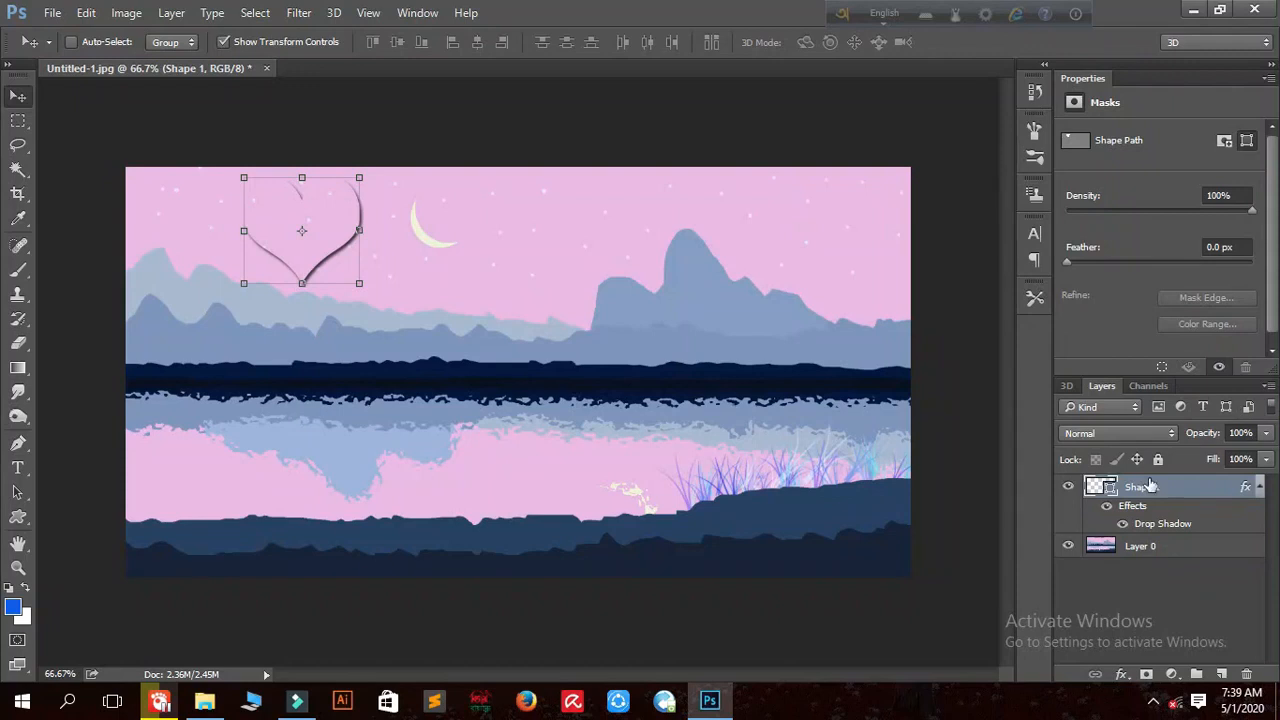
- Add a new layer and, with Align Edges off, draw a branching plant custom shape about 97 × 121 px above the left foreground bank
click(1222, 674)
click(18, 516)
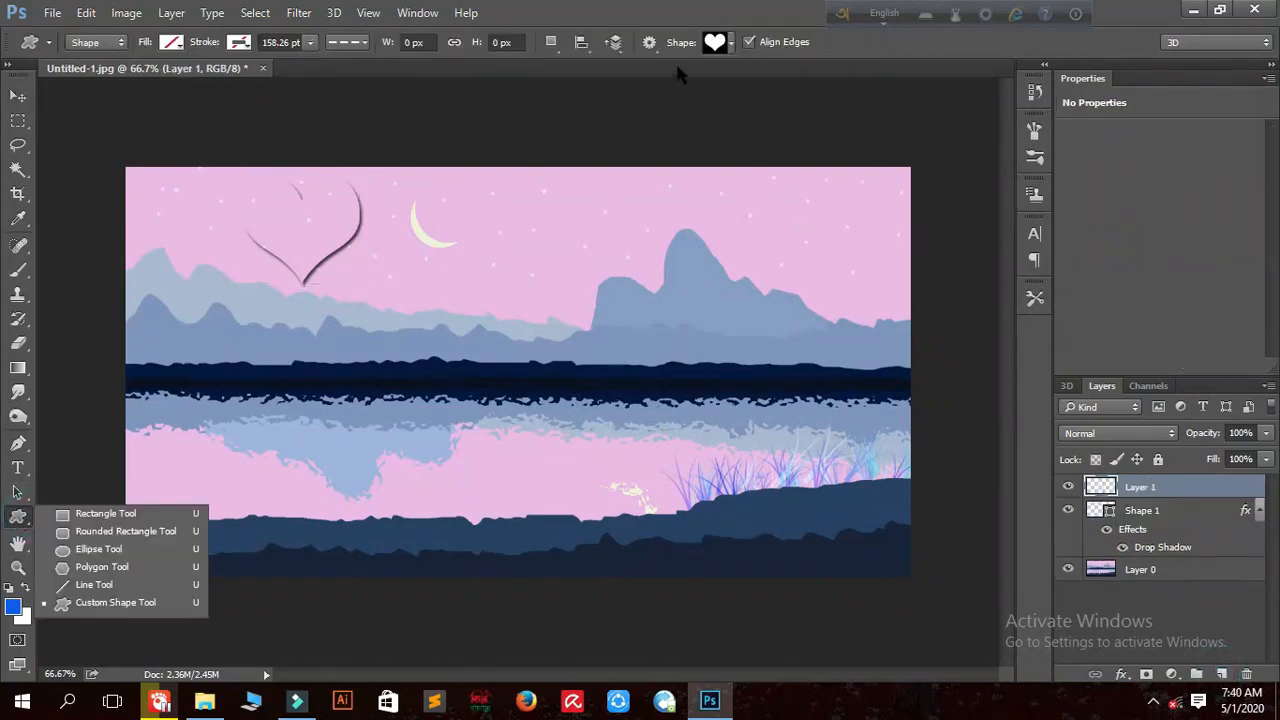
click(100, 607)
click(750, 42)
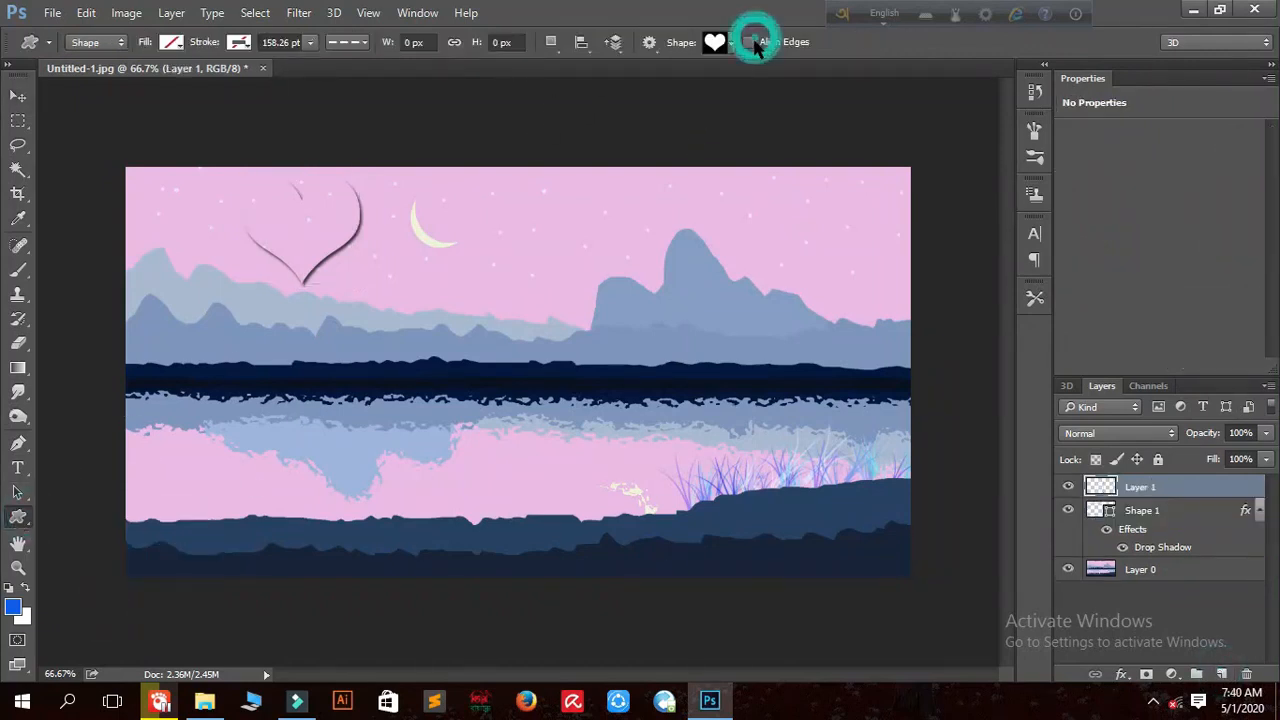
click(731, 42)
scroll(692, 130, up, 1)
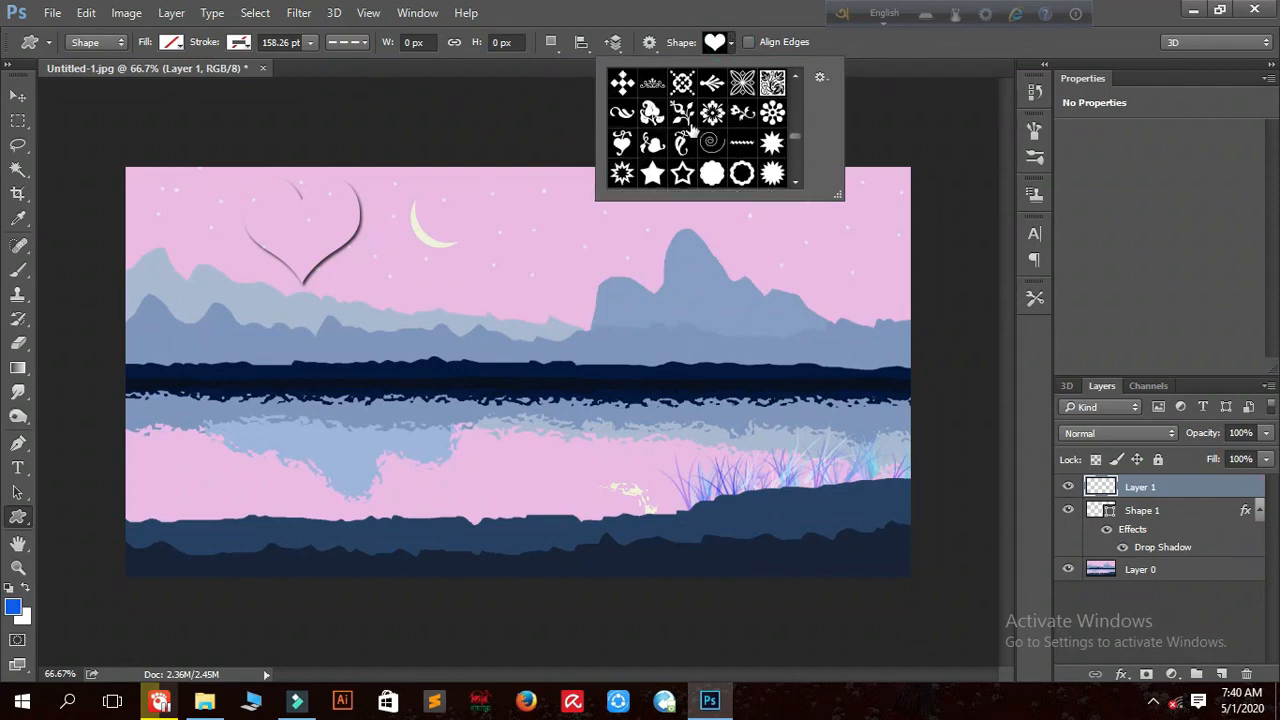
scroll(686, 131, up, 1)
double_click(681, 143)
drag(150, 510, 196, 418)
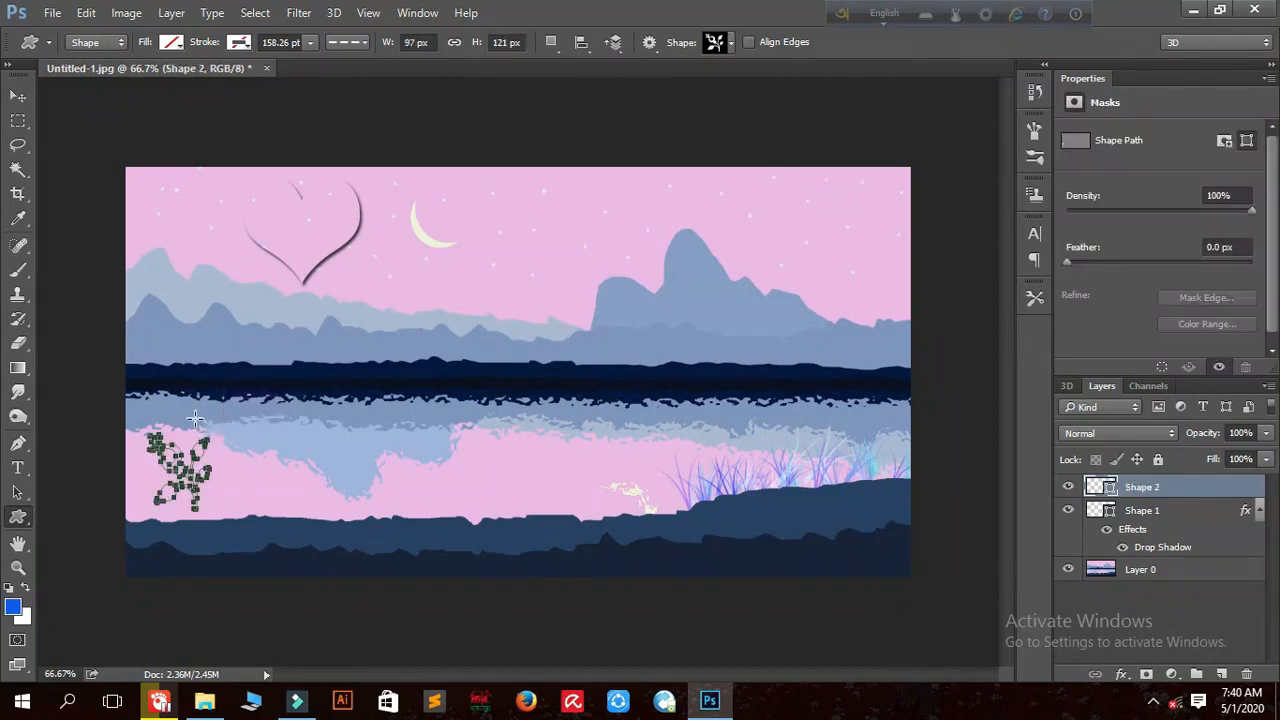
- Apply a drop shadow with a dark blue-violet shadow color to the plant shape, leaving Color Overlay off
right_click(1157, 500)
click(838, 125)
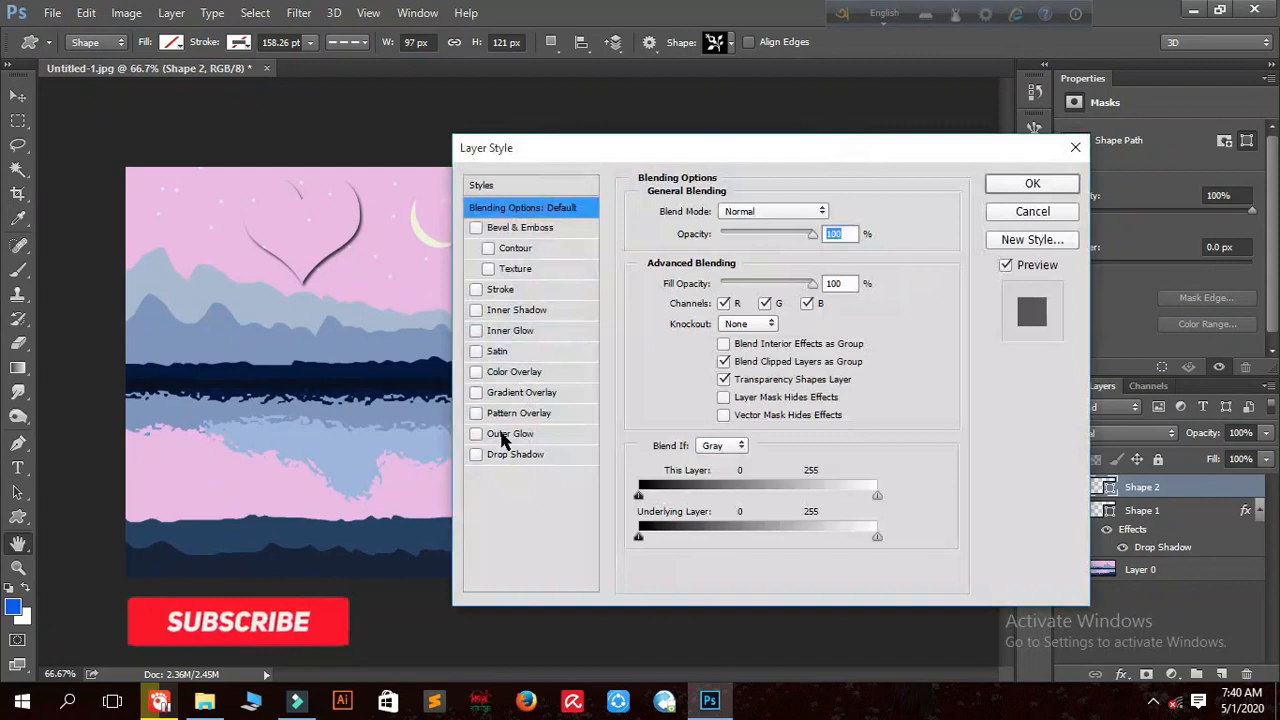
click(516, 454)
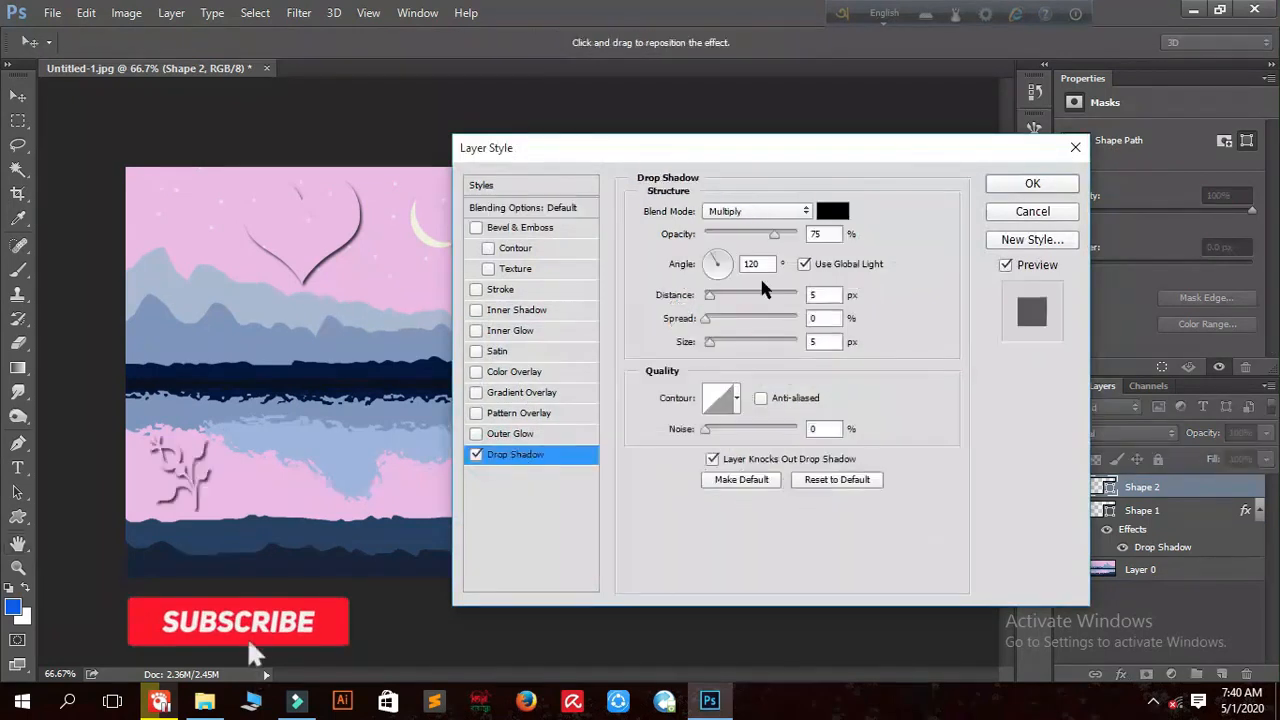
click(832, 211)
click(913, 212)
click(918, 264)
click(1013, 200)
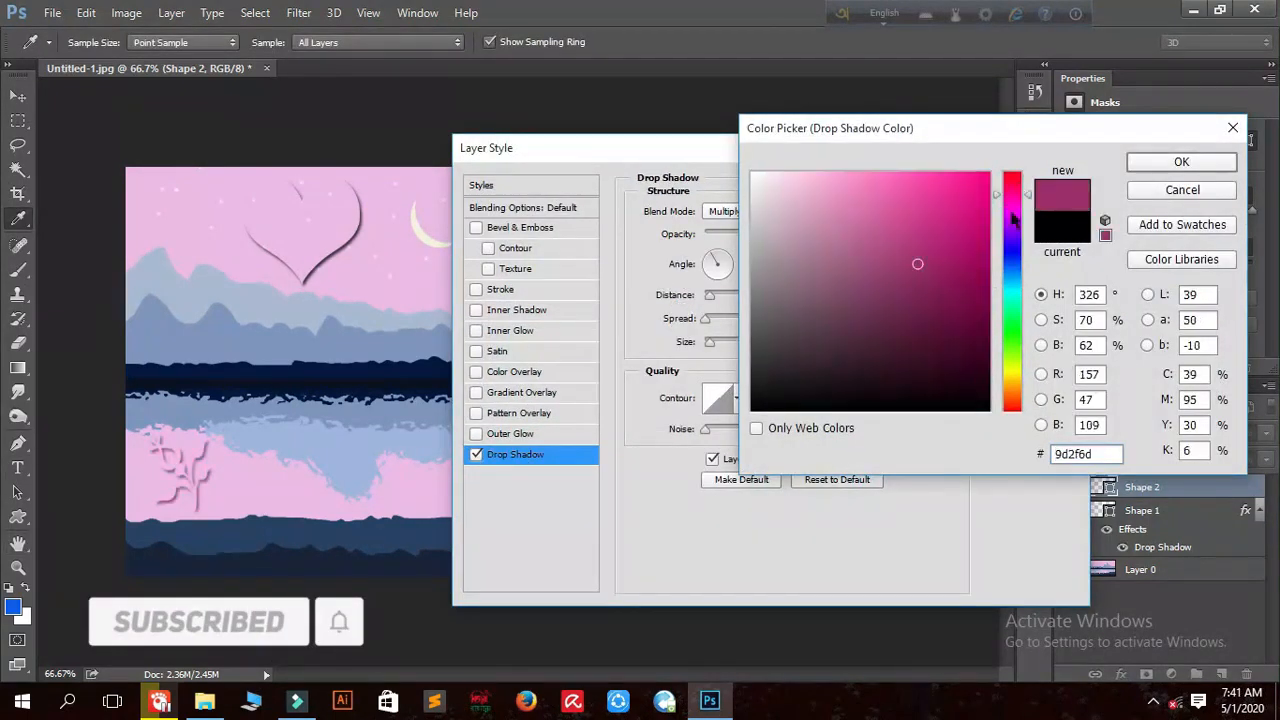
click(1181, 162)
click(476, 371)
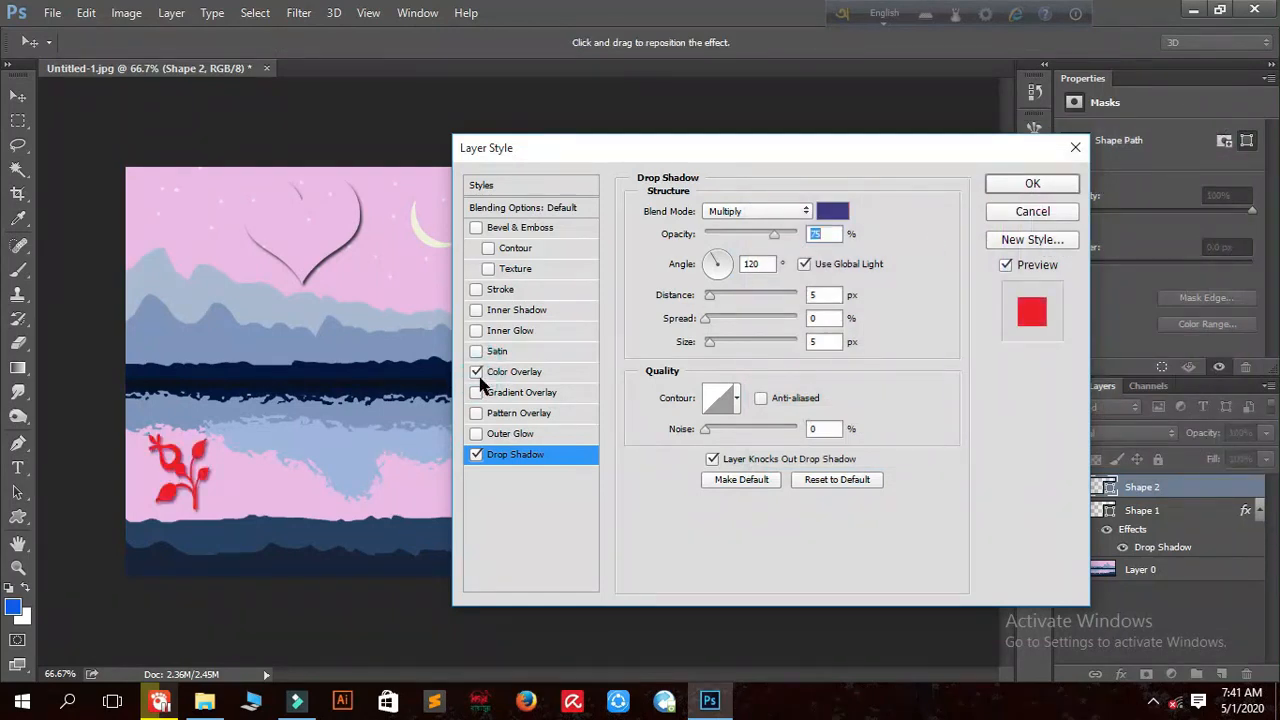
click(476, 371)
click(1030, 184)
- Nudge the plant shape down so its stem meets the dark foreground bank on the left
key(v)
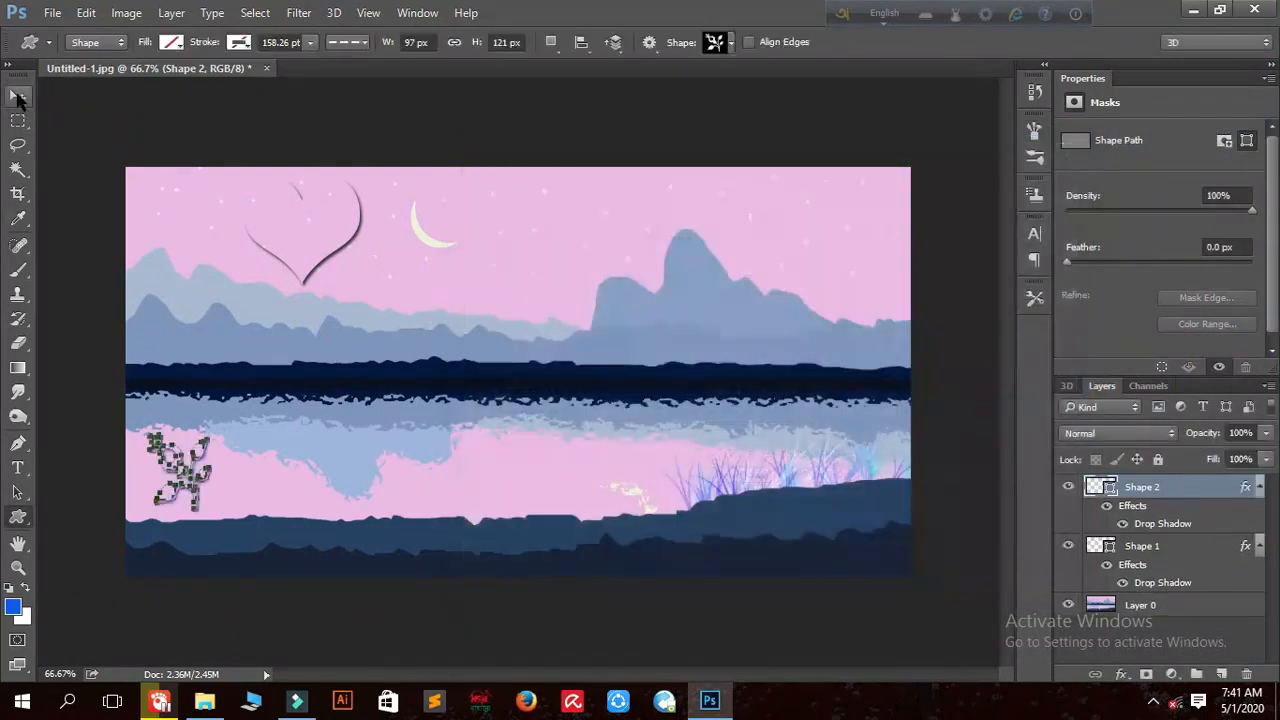
key(Down)
key(Down)
key(Down)
key(Down)
key(Down)
key(Down)
key(Down)
key(Down)
key(Down)
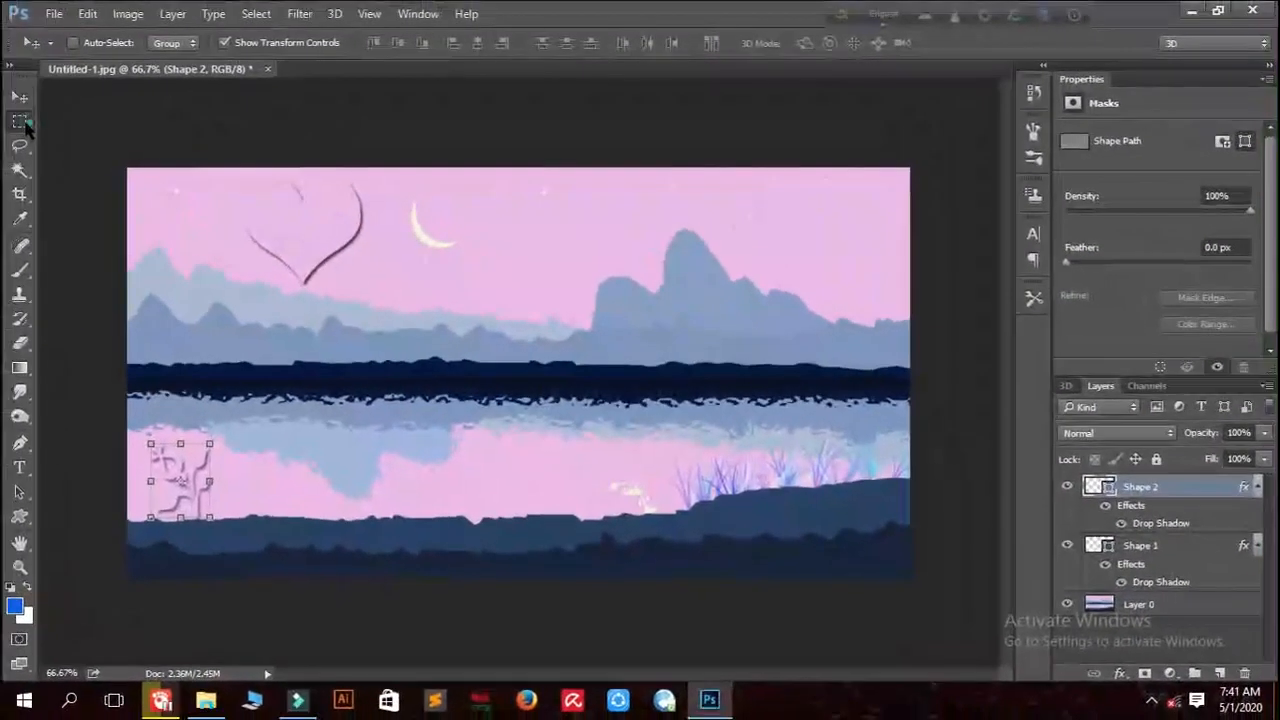
click(25, 123)
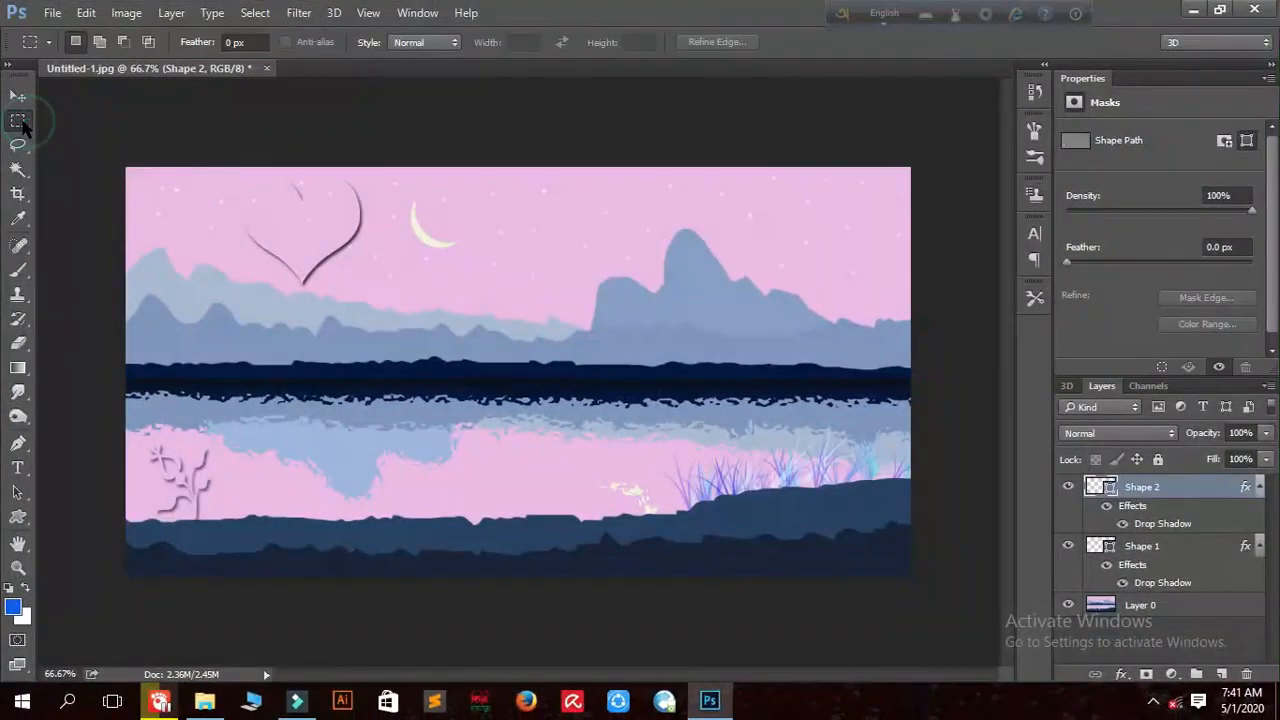